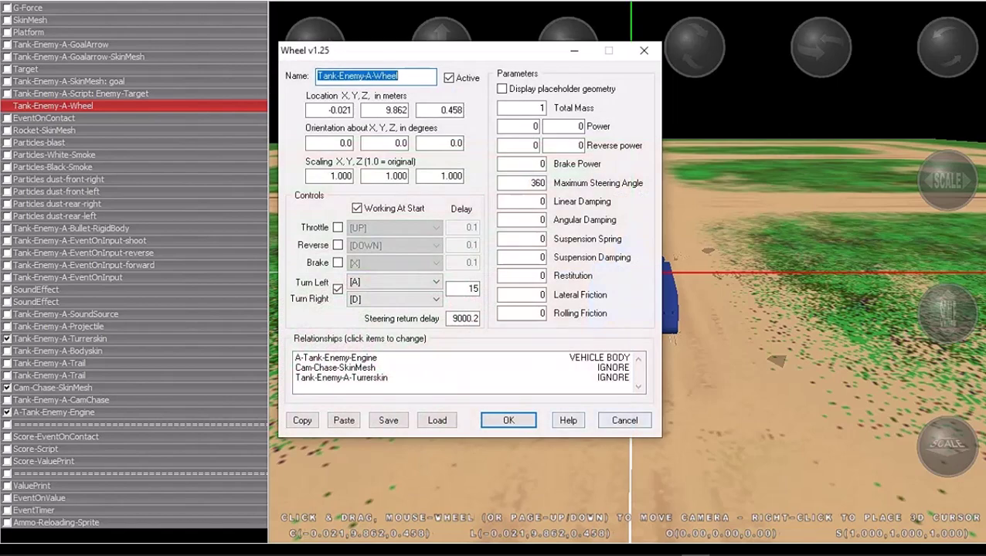
# Add a CamChase camera and raise it to about 10.4 above the tank, then view its properties
pyautogui.click(624, 420)
pyautogui.rightClick(40, 3)
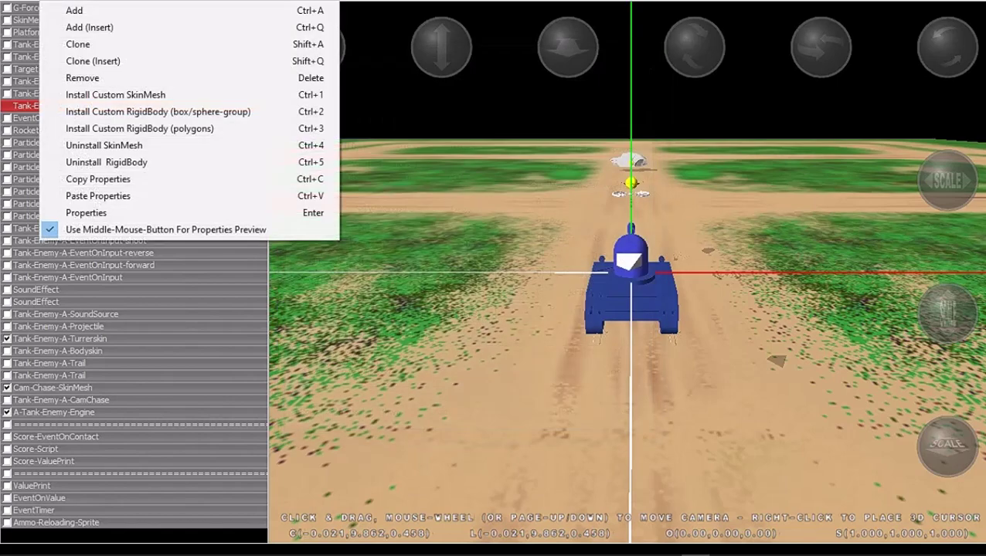
pyautogui.click(89, 27)
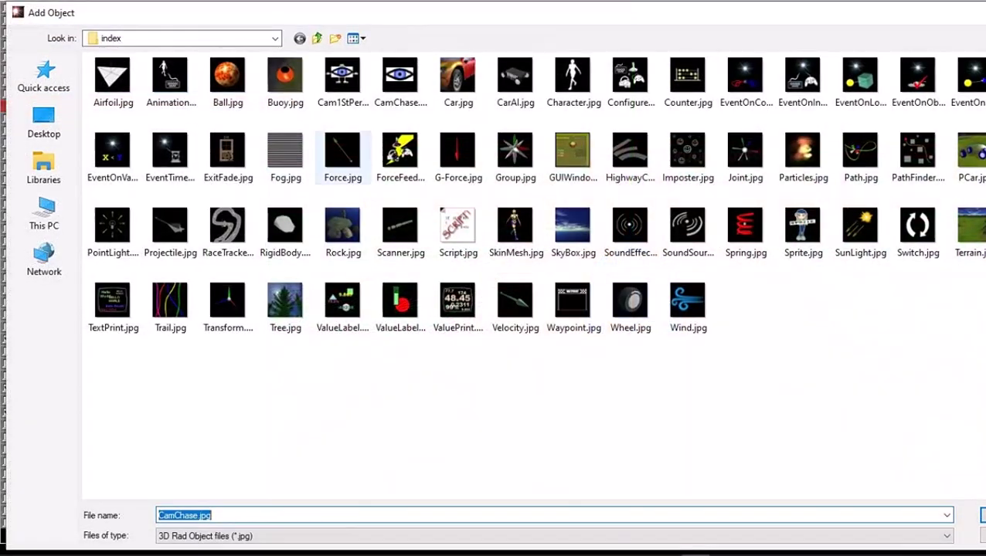
pyautogui.doubleClick(411, 77)
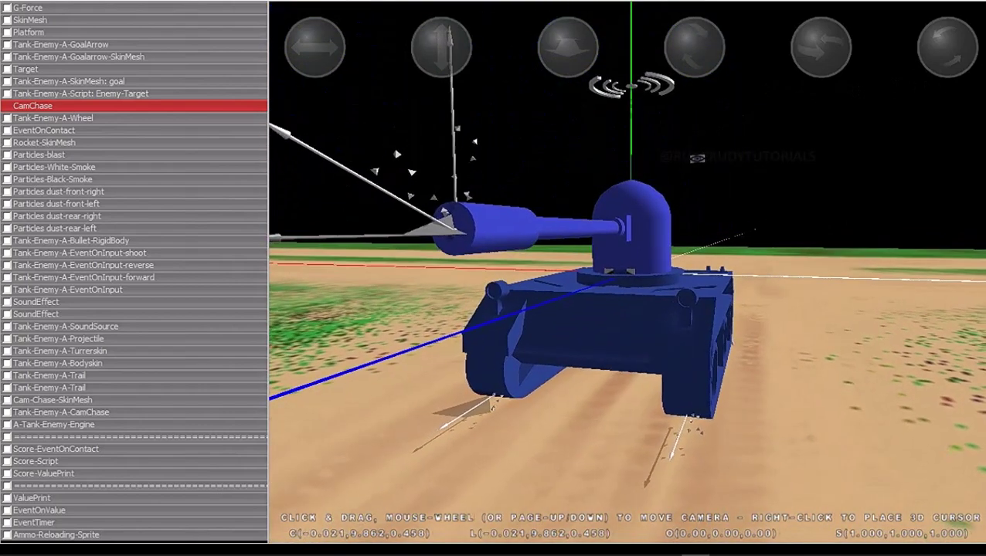
pyautogui.moveTo(441, 48); pyautogui.dragTo(442, 29)
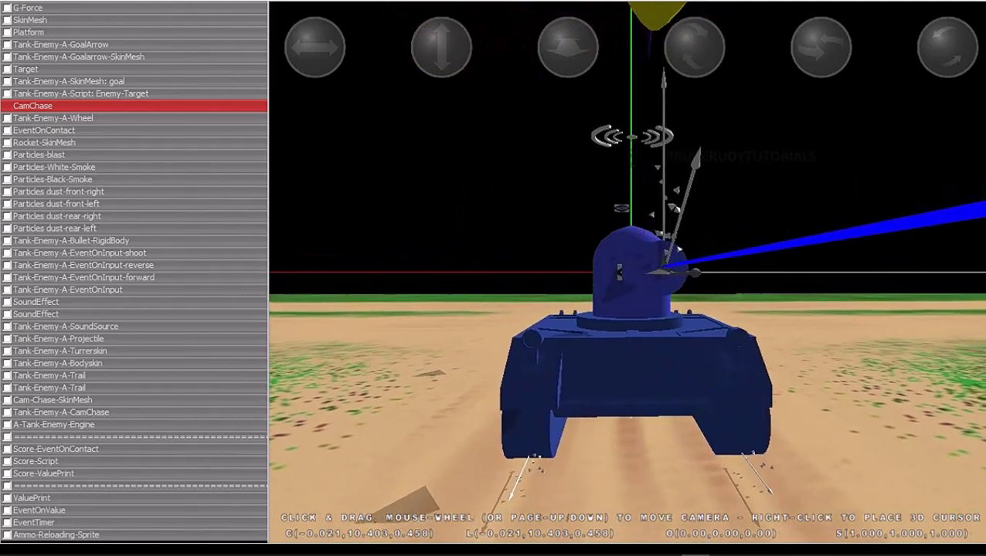
pyautogui.press('Return')
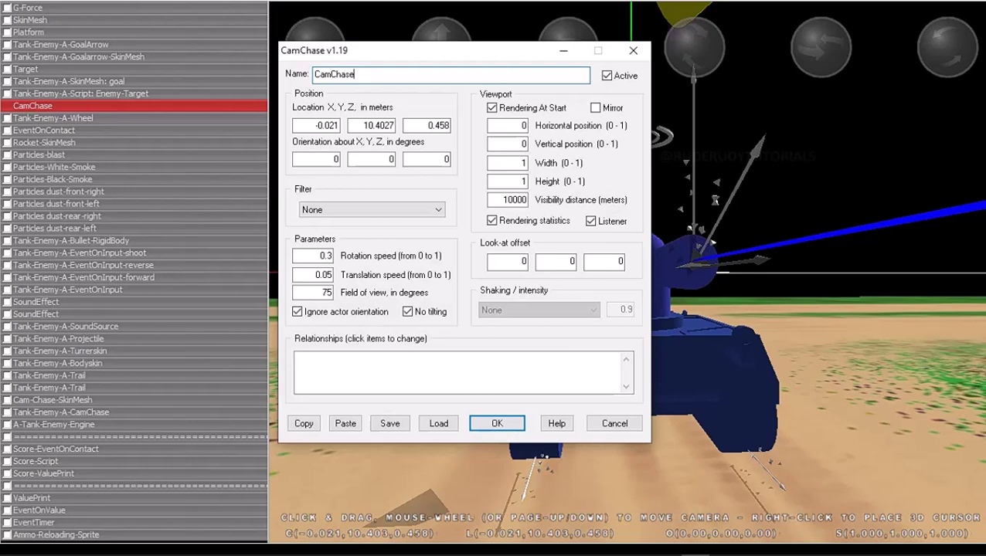
# Append '_Zoom' to the camera's name so it becomes CamChase_Zoom
pyautogui.write('_')
pyautogui.write('Z')
pyautogui.write('oo')
pyautogui.write('m')
pyautogui.press('Return')
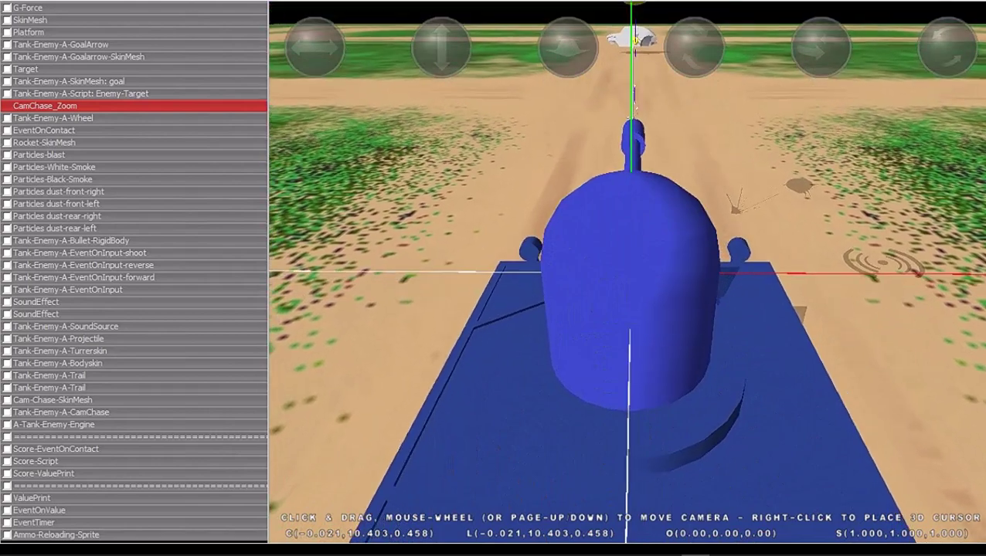
pyautogui.click(59, 350)
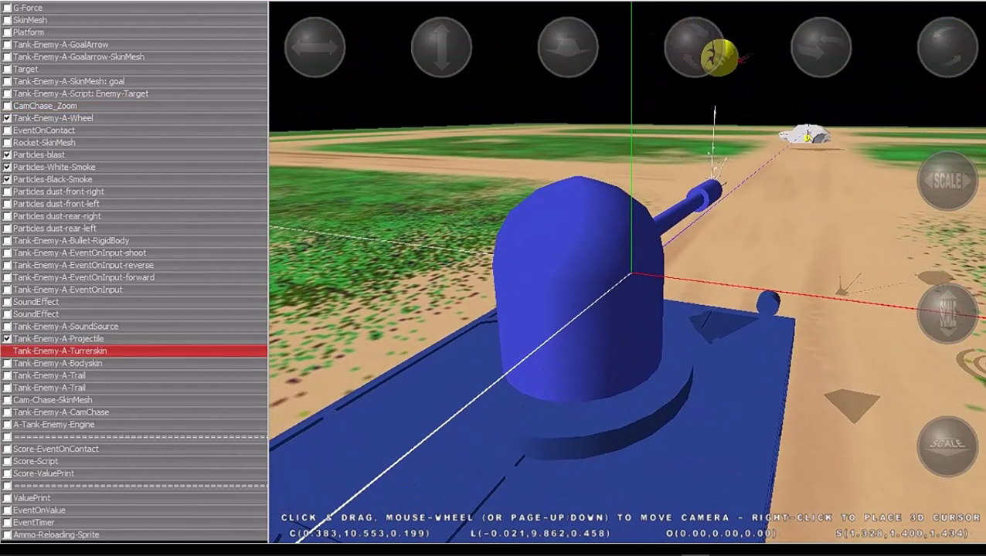
pyautogui.click(45, 105)
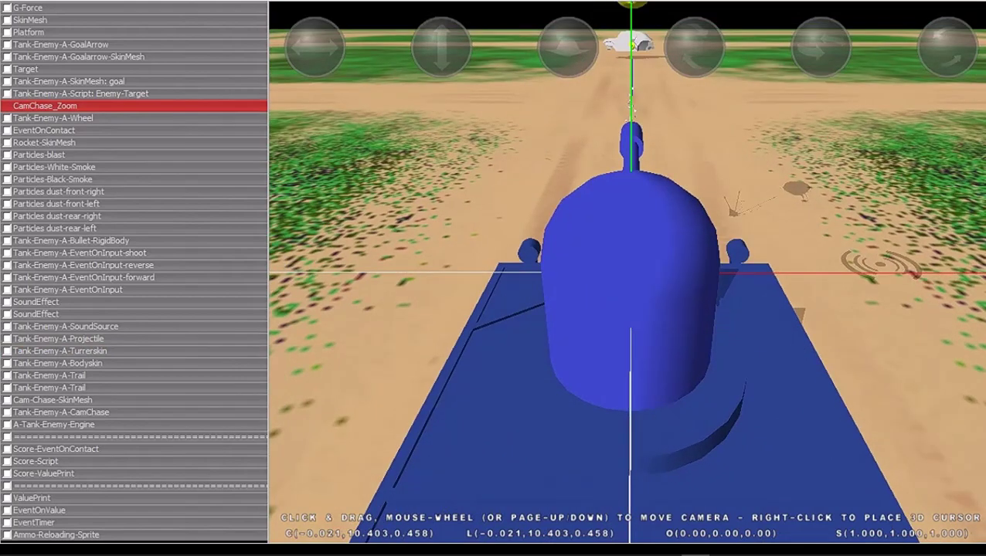
pyautogui.click(80, 94)
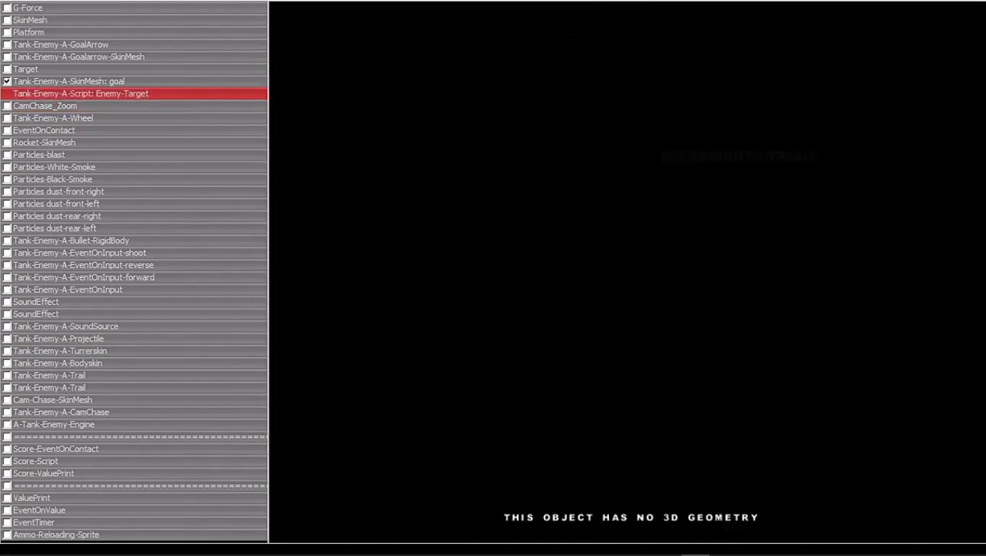
pyautogui.click(45, 105)
pyautogui.click(52, 118)
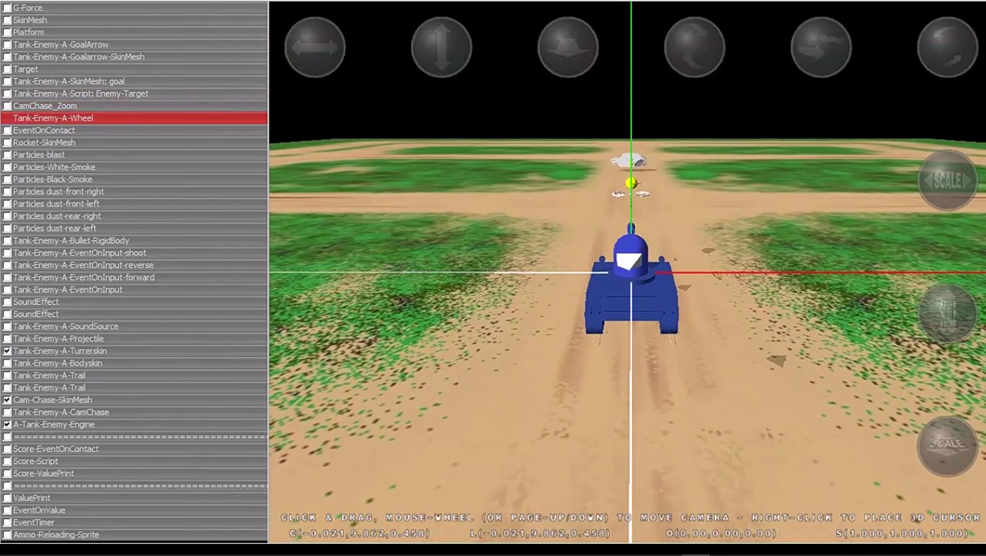
pyautogui.click(45, 105)
pyautogui.click(52, 118)
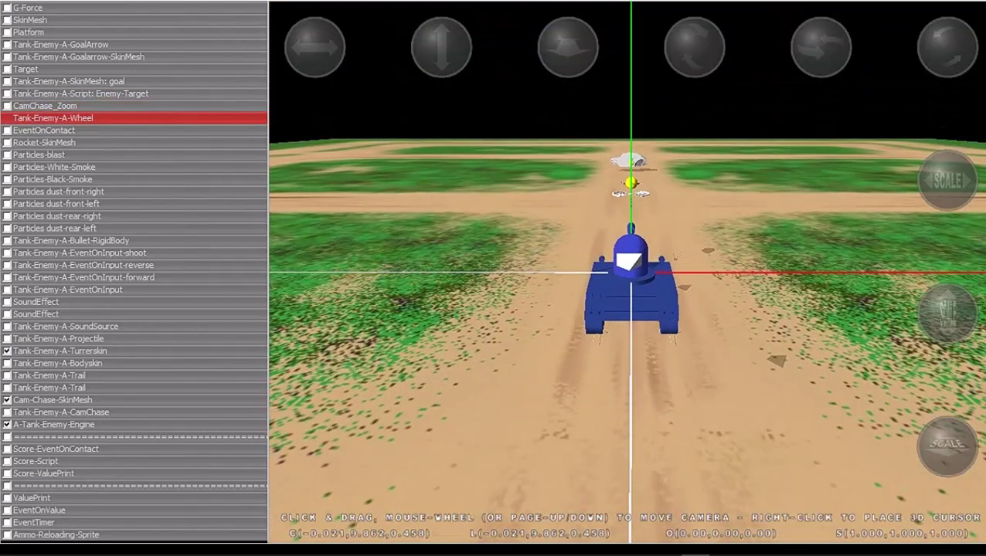
pyautogui.click(45, 105)
pyautogui.click(53, 117)
pyautogui.click(45, 105)
# Add an extra CamChase camera by mistake, then remove it from the scene
pyautogui.rightClick(43, 105)
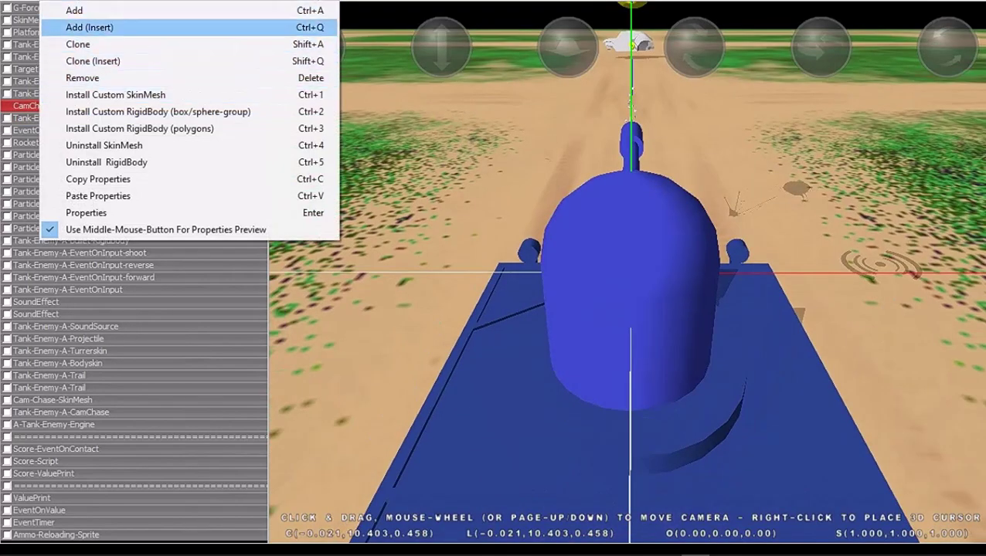
pyautogui.click(88, 27)
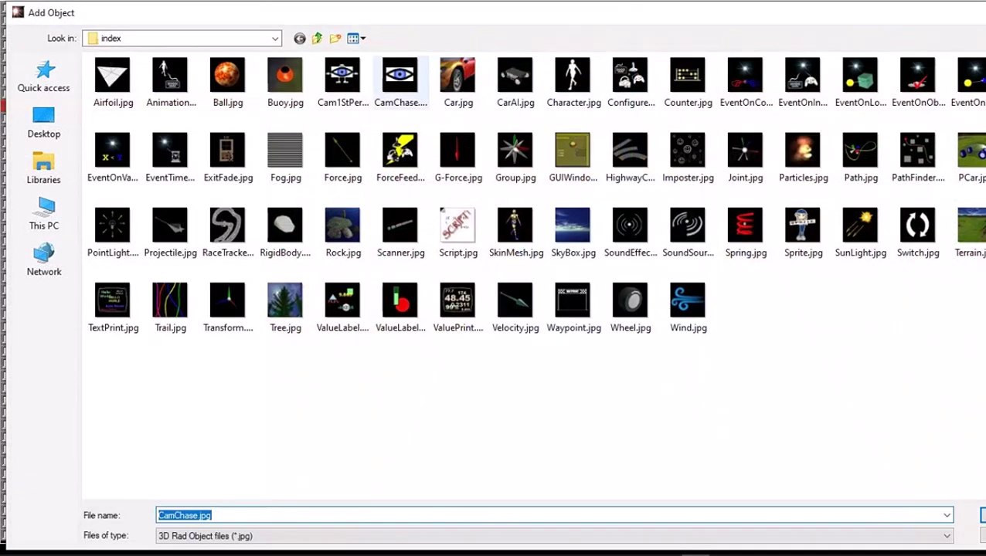
pyautogui.doubleClick(399, 77)
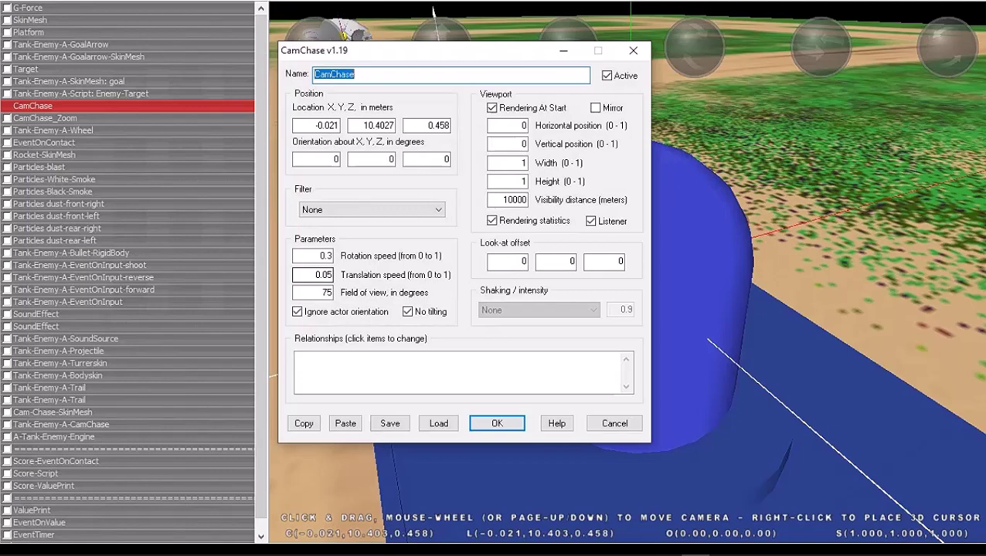
pyautogui.click(614, 423)
pyautogui.rightClick(38, 6)
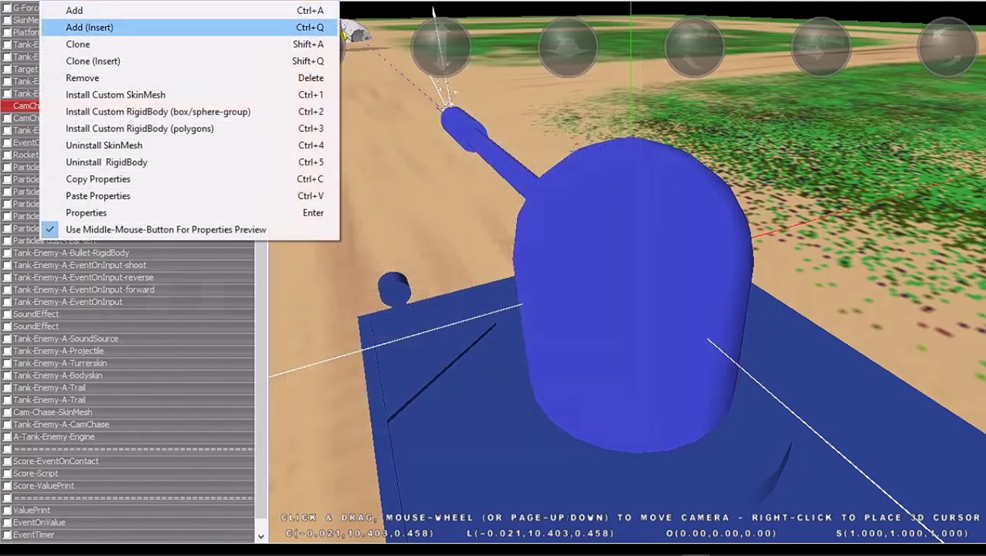
pyautogui.click(78, 74)
pyautogui.press('Return')
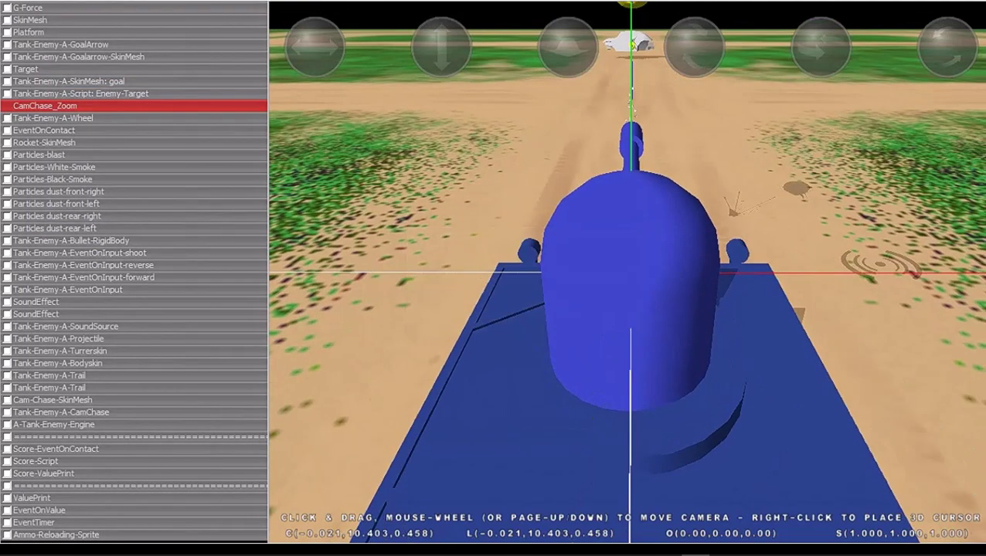
# Insert an EventOnInput object into the scene
pyautogui.rightClick(40, 7)
pyautogui.click(101, 25)
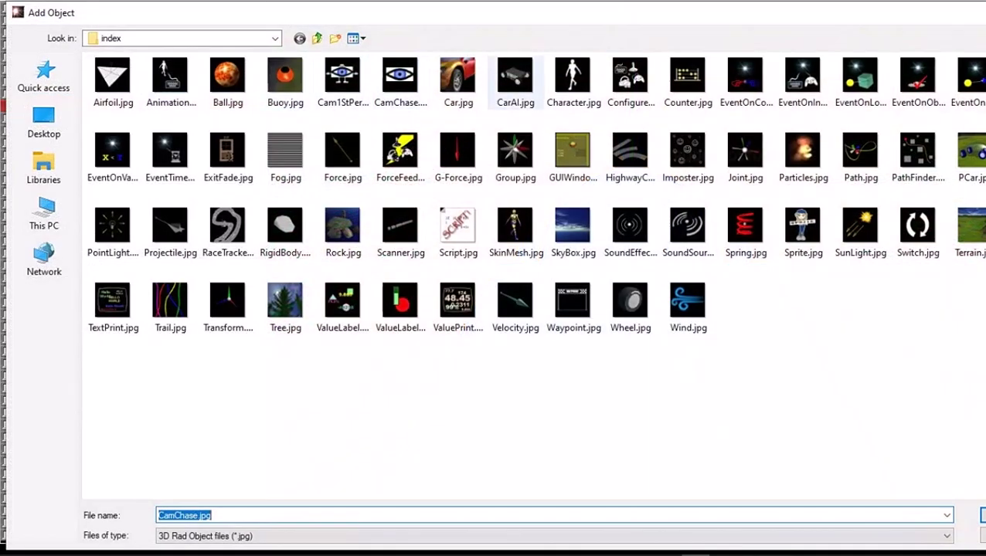
pyautogui.doubleClick(802, 77)
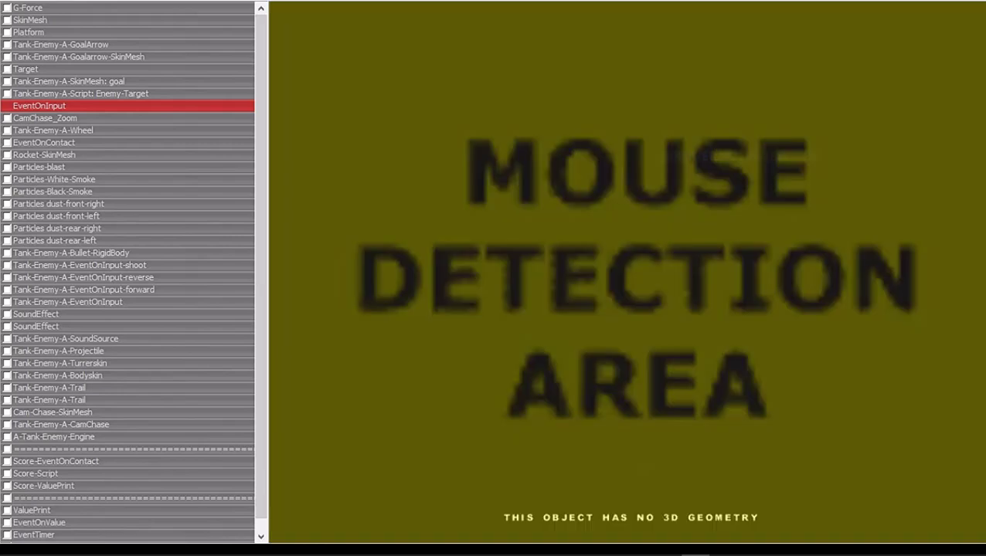
# Append '_Zoom' to the input event's name, making it EventOnInput_Zoom
pyautogui.click(376, 80)
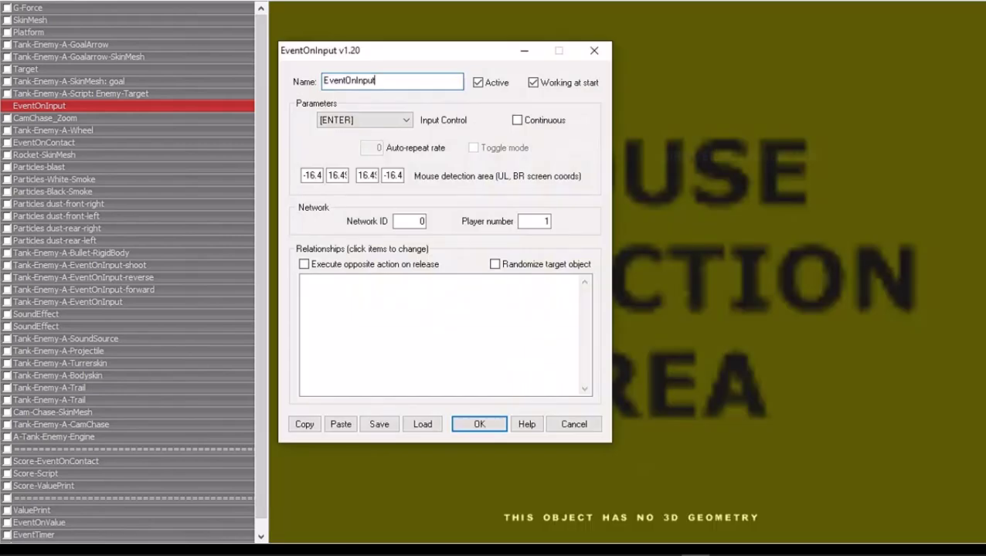
pyautogui.write('_')
pyautogui.write('z')
pyautogui.press('BackSpace')
pyautogui.write('Z')
pyautogui.write('oom')
pyautogui.press('Return')
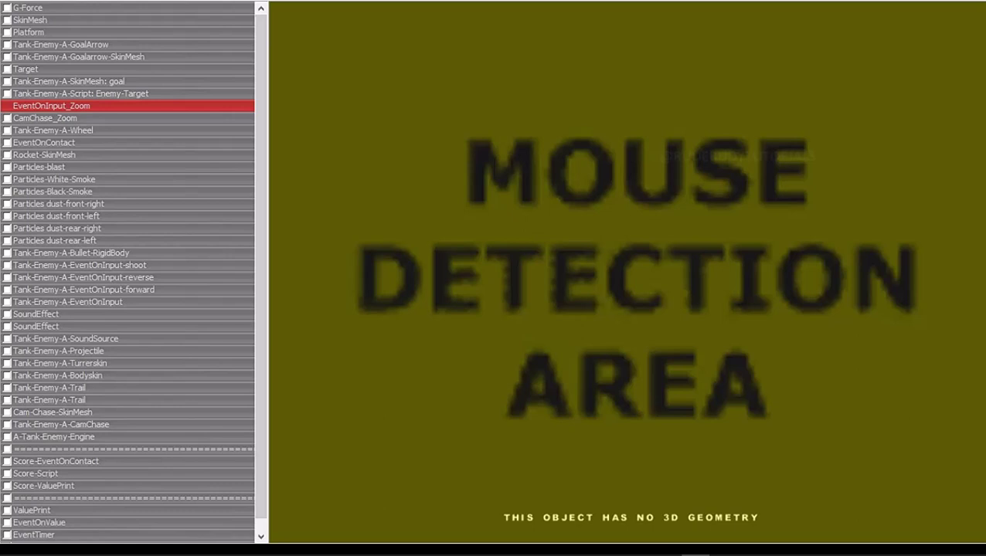
# Clone the EventOnInput_Zoom event
pyautogui.hotkey('shift', 'F10')
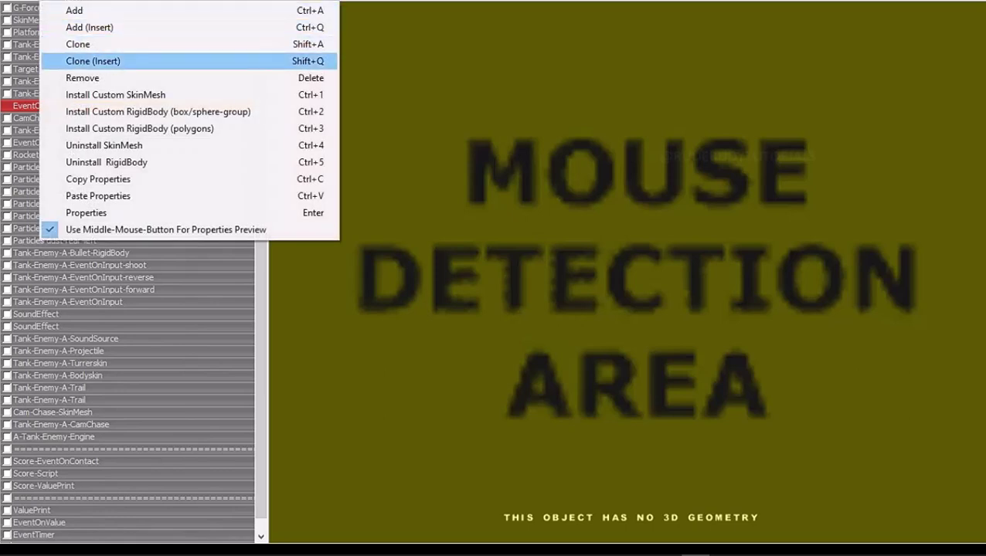
pyautogui.press('Return')
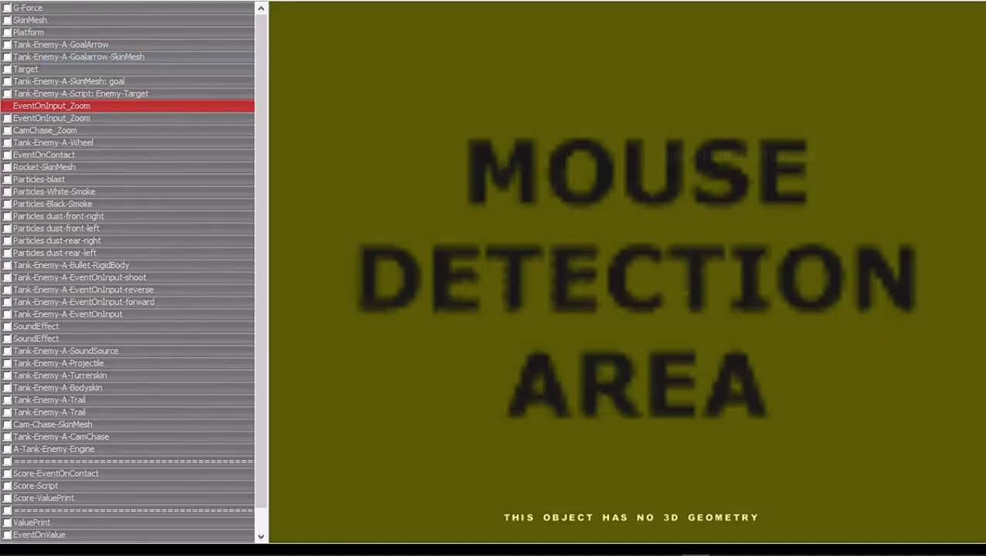
pyautogui.click(51, 118)
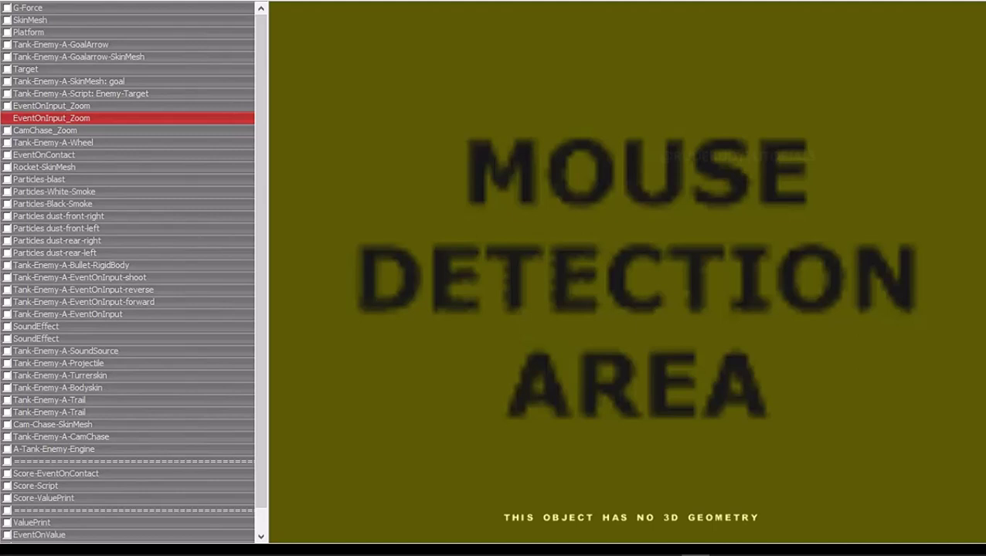
# Rename the top copy from EventOnInput_Zoom to EventOnInput_Rear
pyautogui.doubleClick(51, 106)
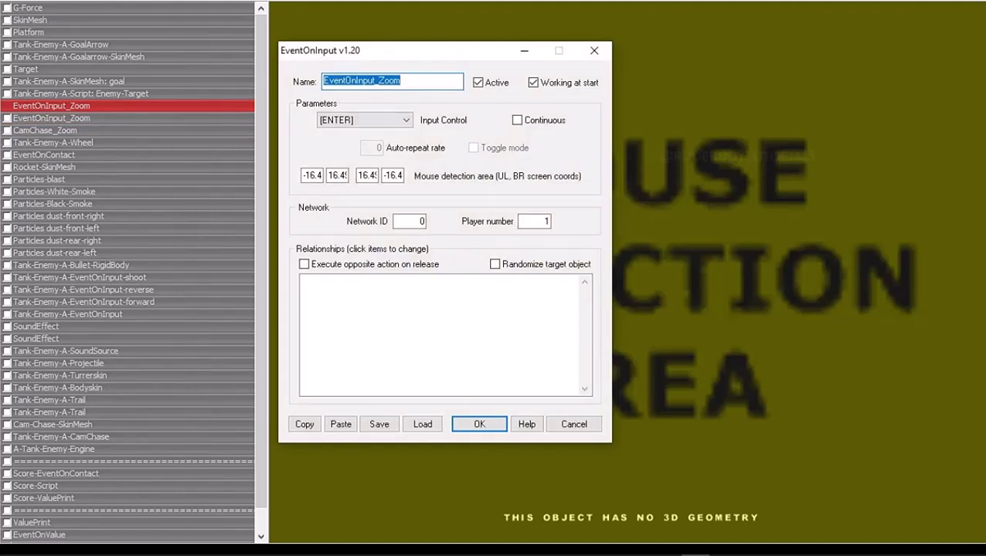
pyautogui.moveTo(377, 80); pyautogui.dragTo(399, 80)
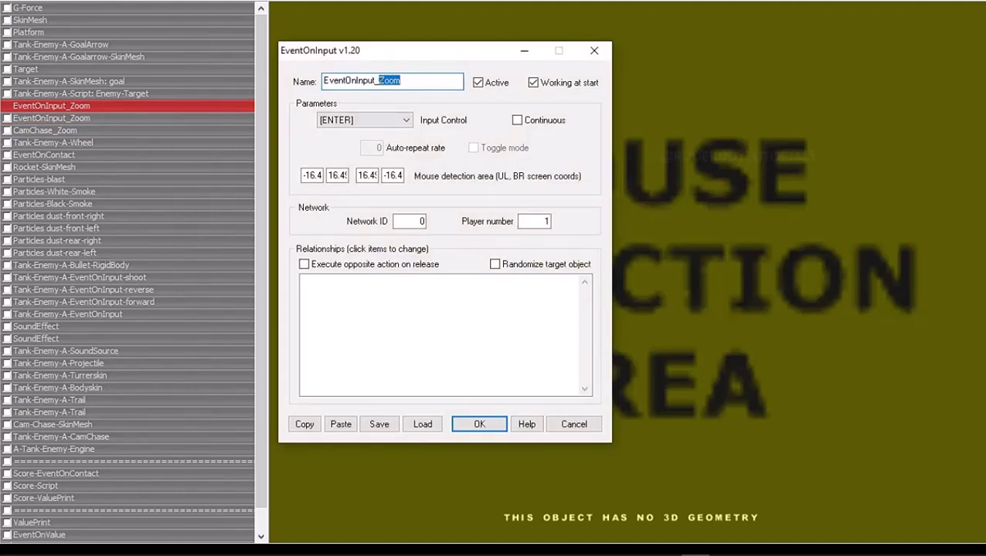
pyautogui.write('Rear')
pyautogui.press('Return')
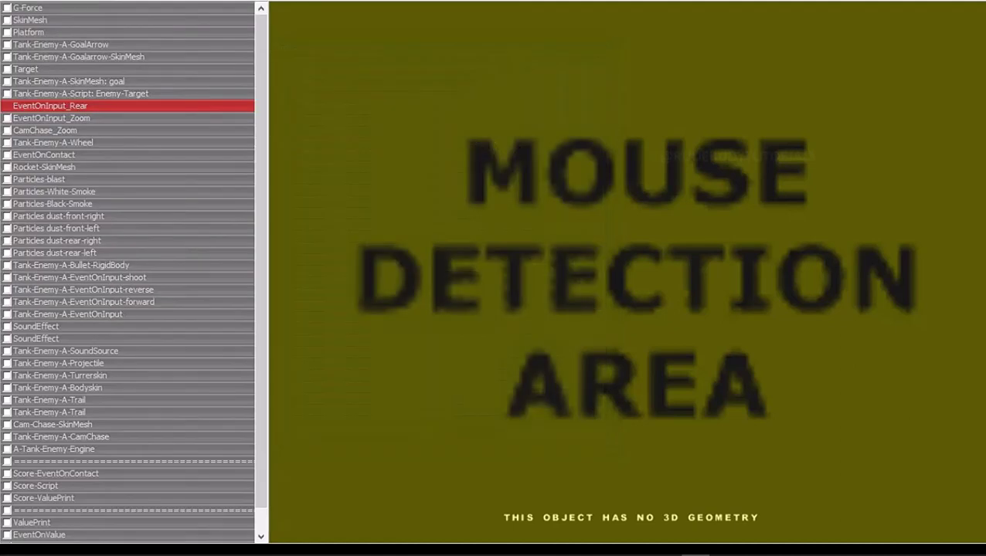
# With EventOnInput_Zoom selected, tick CamChase_Zoom and Tank-Enemy-A-CamChase as related objects
pyautogui.click(51, 118)
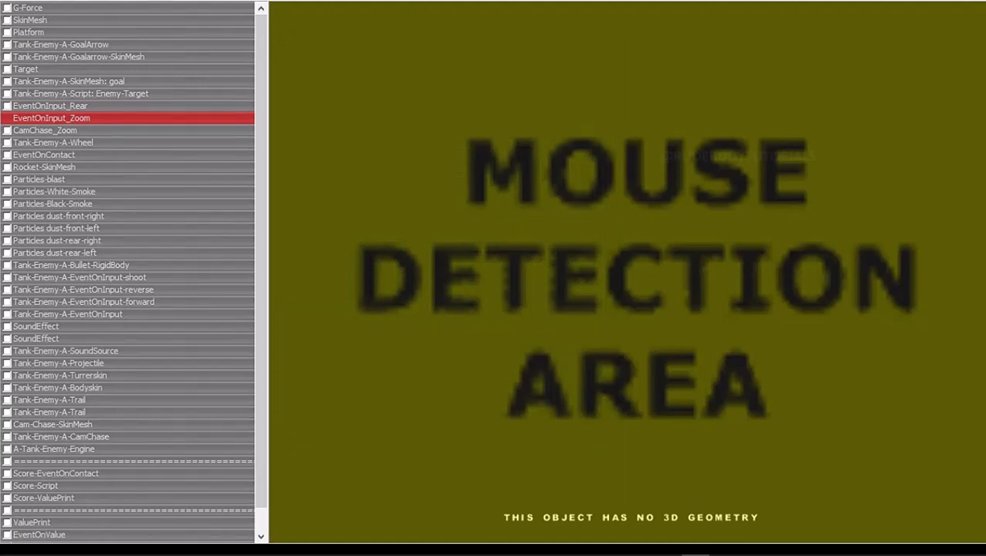
pyautogui.click(7, 130)
pyautogui.click(7, 437)
# Set EventOnInput_Zoom to show CamChase_Zoom and hide Tank-Enemy-A-CamChase and Tank-Enemy-A-Turrerskin on input
pyautogui.press('Return')
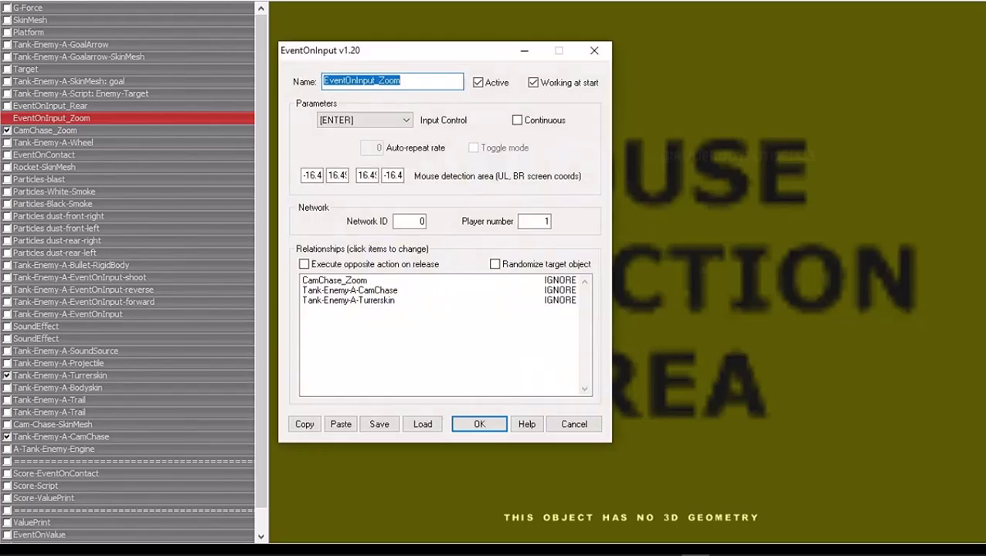
pyautogui.click(335, 280)
pyautogui.click(335, 280)
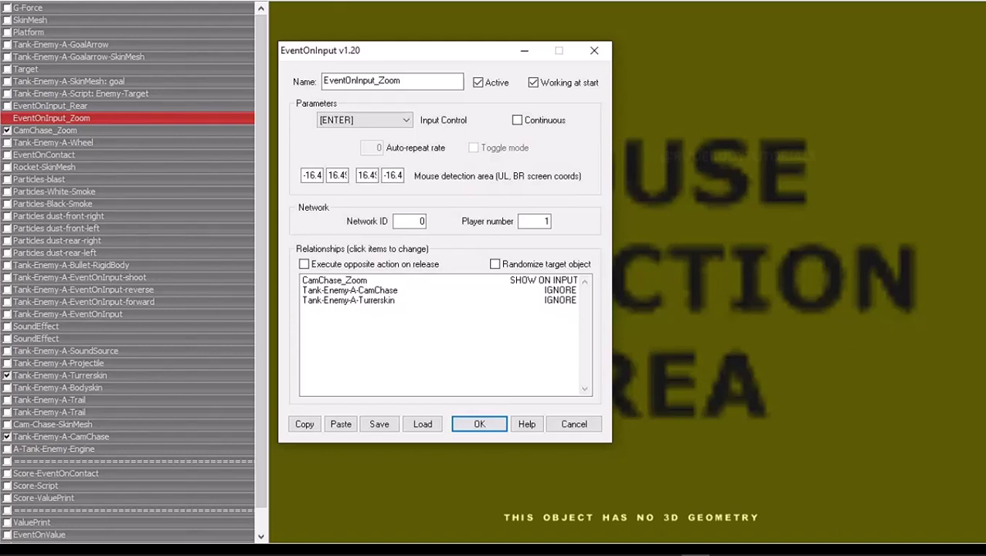
pyautogui.click(350, 290)
pyautogui.click(349, 290)
pyautogui.click(349, 290)
pyautogui.click(349, 289)
pyautogui.click(350, 290)
pyautogui.click(349, 290)
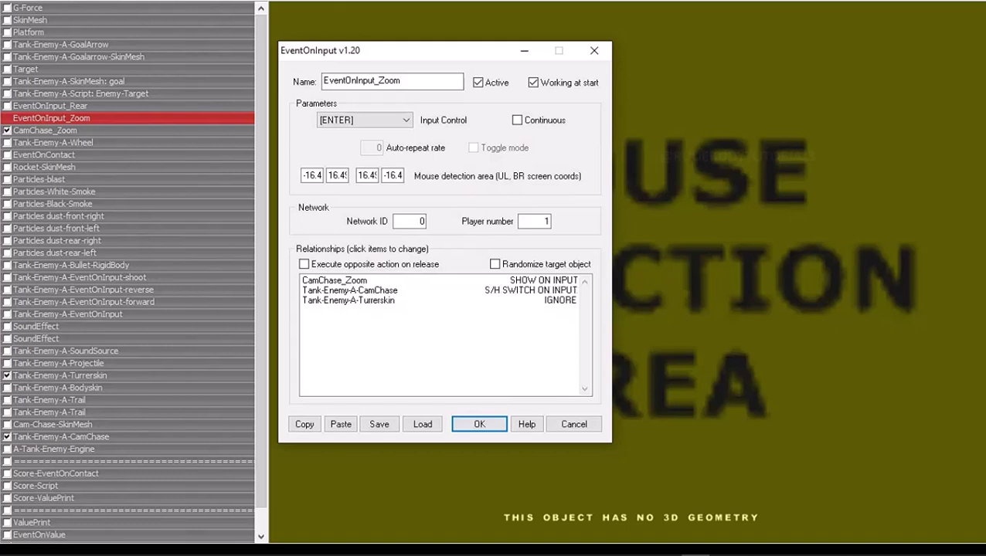
pyautogui.click(349, 290)
pyautogui.click(348, 300)
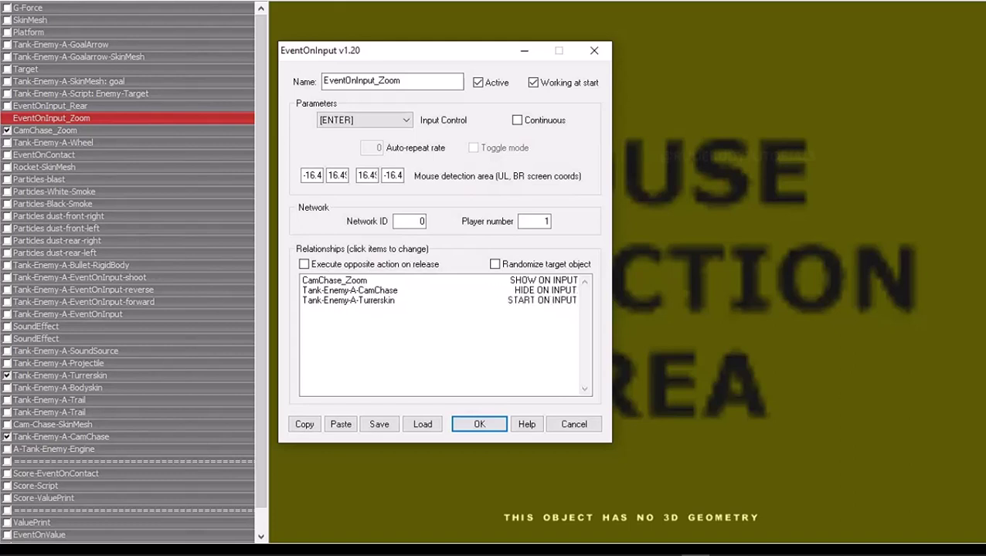
pyautogui.click(349, 300)
pyautogui.click(349, 300)
pyautogui.click(348, 300)
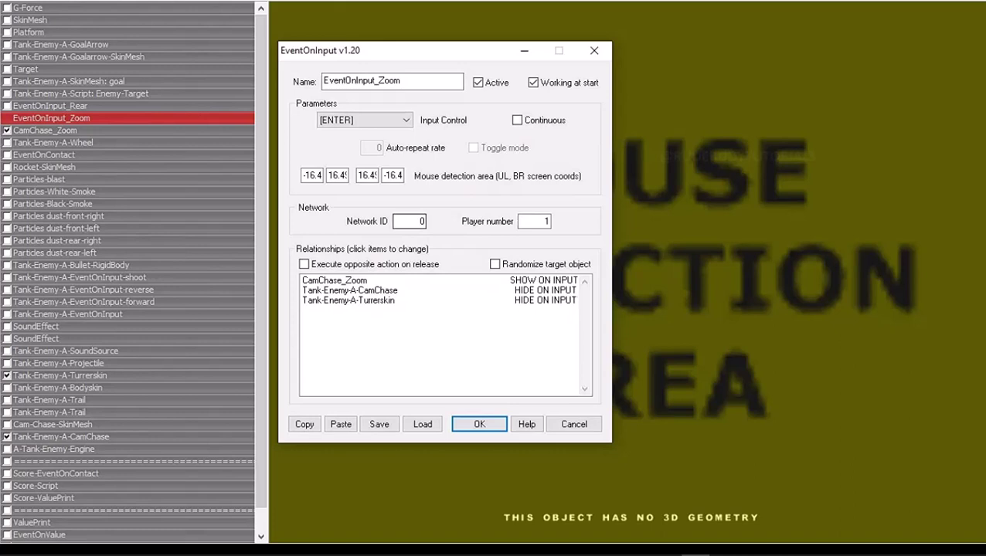
# Choose C as the zoom event's trigger key and confirm
pyautogui.click(404, 120)
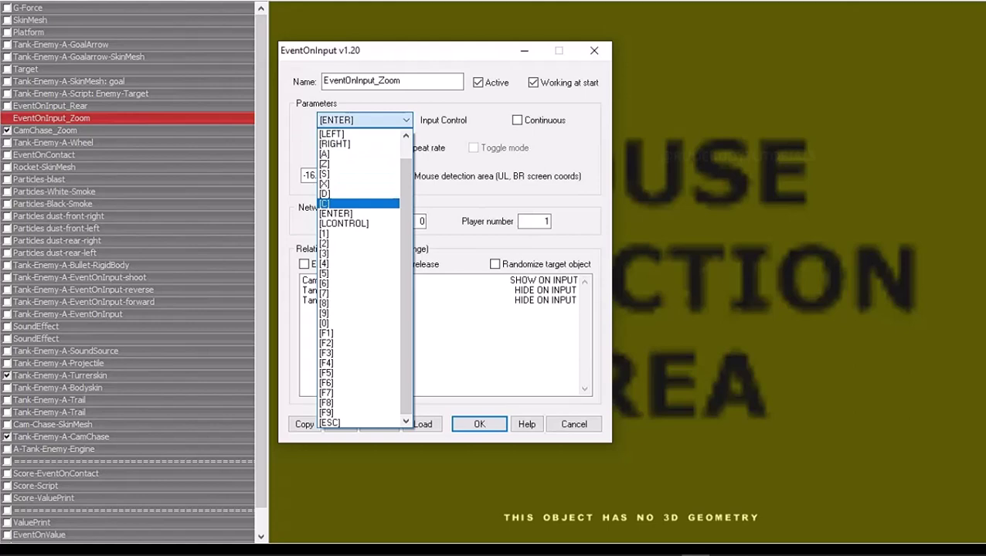
pyautogui.click(348, 203)
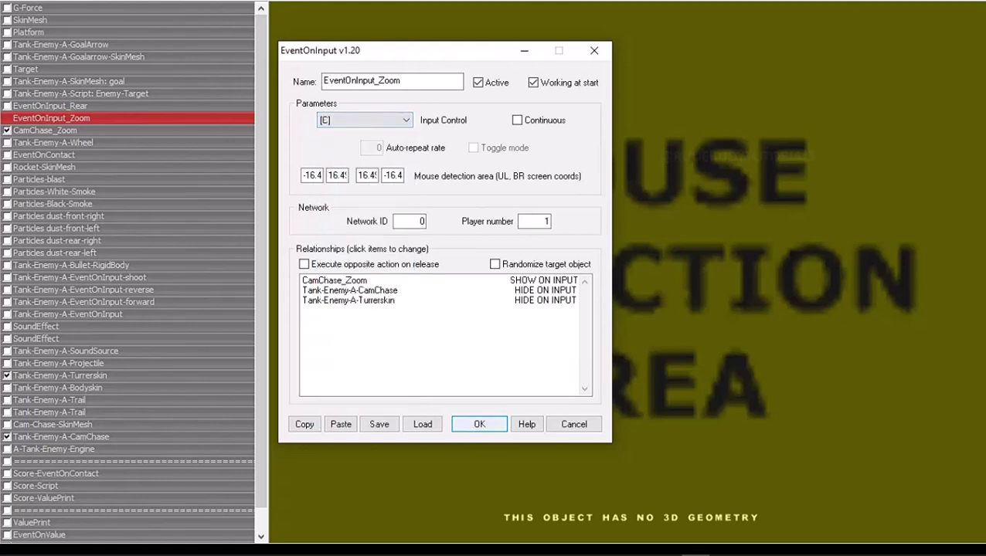
pyautogui.click(479, 424)
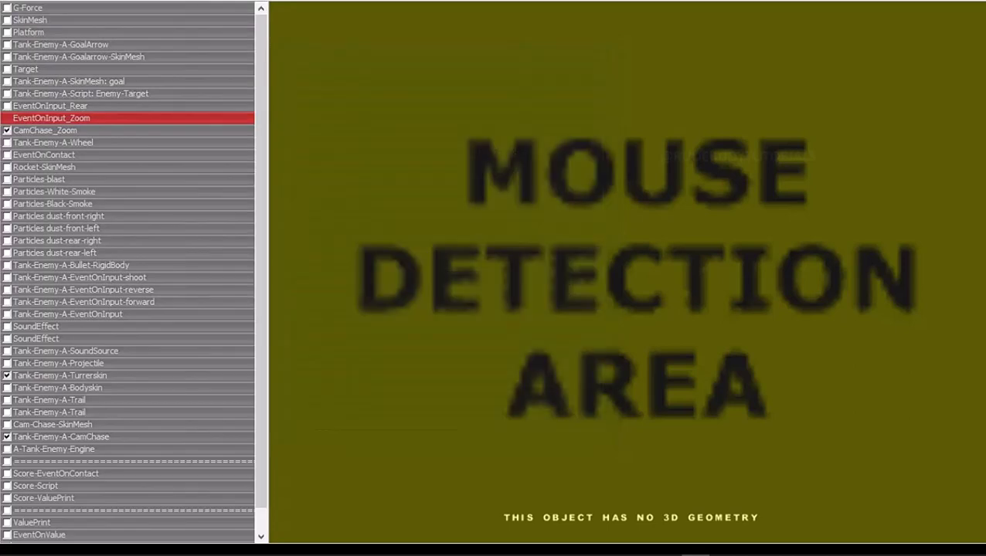
# Select EventOnInput_Rear, include CamChase_Zoom and exclude Tank-Enemy-A-Bodyskin in the editor preview
pyautogui.click(50, 106)
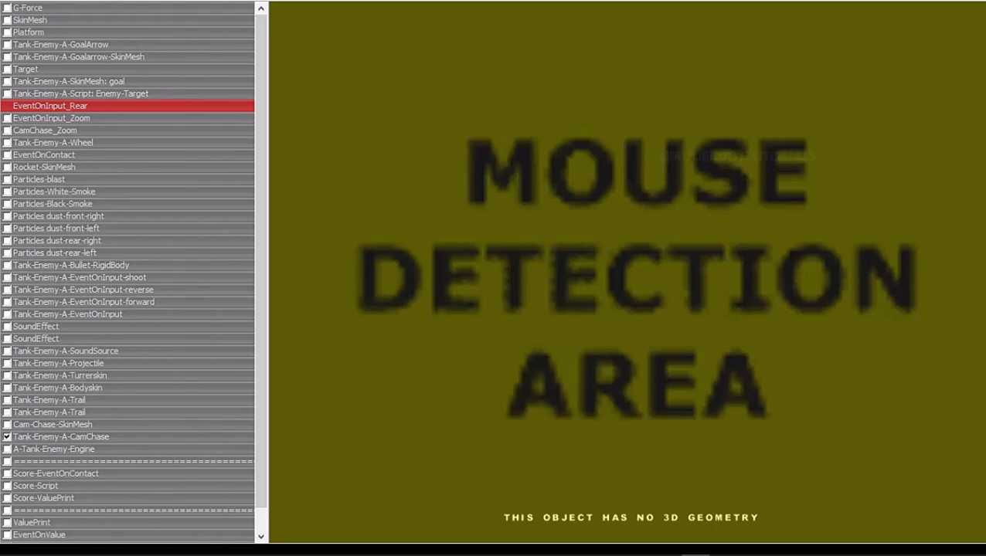
pyautogui.click(7, 130)
pyautogui.click(7, 387)
# Make EventOnInput_Rear show Tank-Enemy-A-CamChase and Turrerskin, hide CamChase_Zoom, then preview through CamChase_Zoom
pyautogui.doubleClick(51, 105)
pyautogui.click(350, 280)
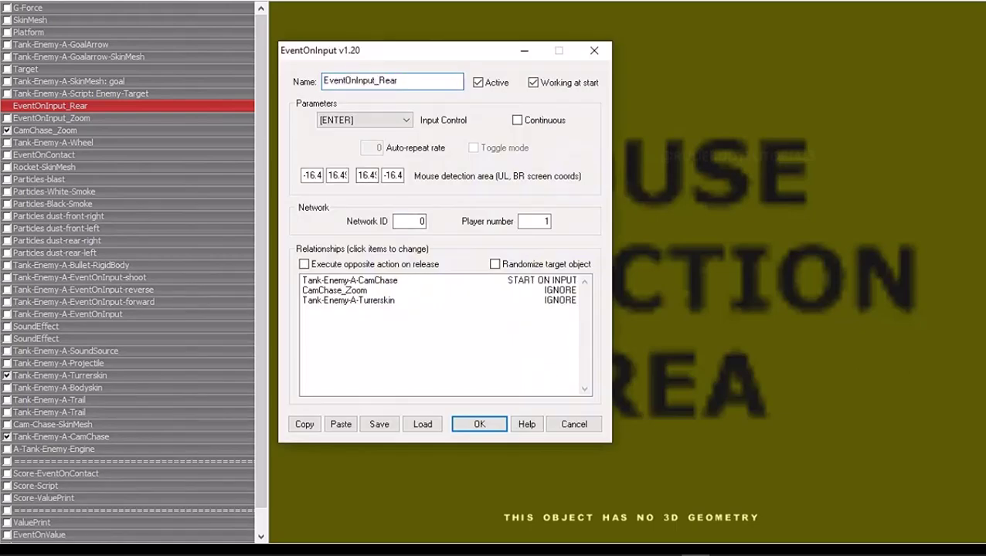
pyautogui.click(350, 280)
pyautogui.click(350, 280)
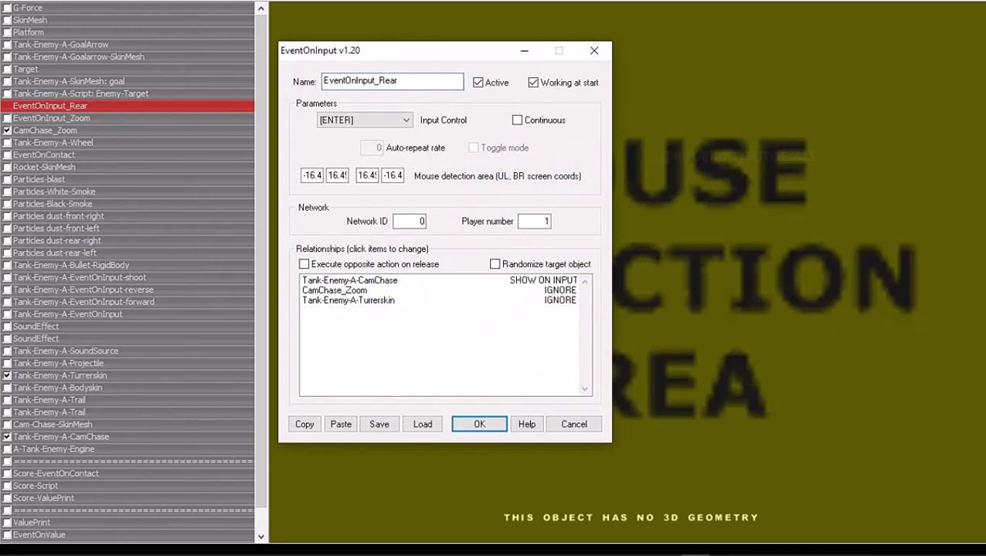
pyautogui.click(335, 290)
pyautogui.click(335, 289)
pyautogui.click(335, 290)
pyautogui.click(334, 290)
pyautogui.click(347, 300)
pyautogui.click(348, 299)
pyautogui.click(348, 300)
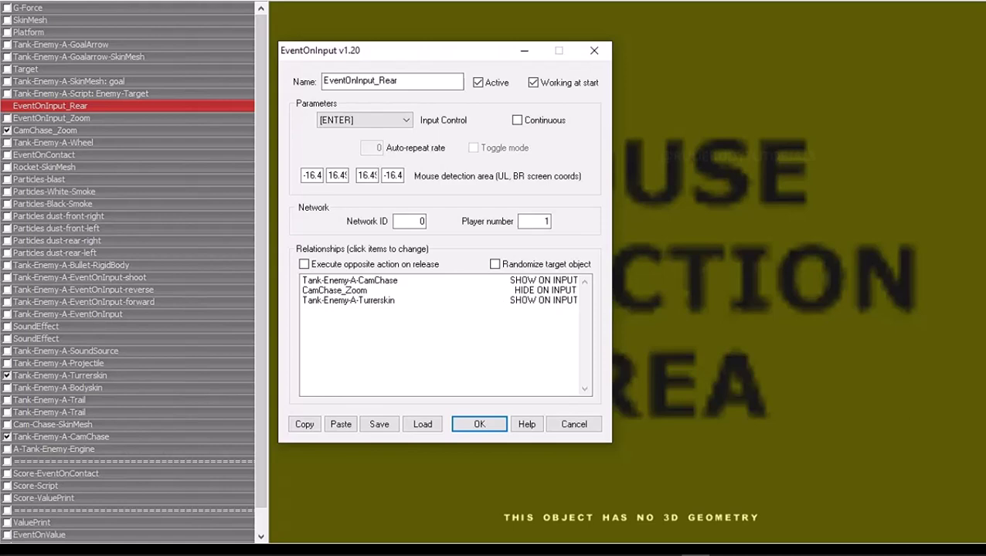
pyautogui.click(479, 424)
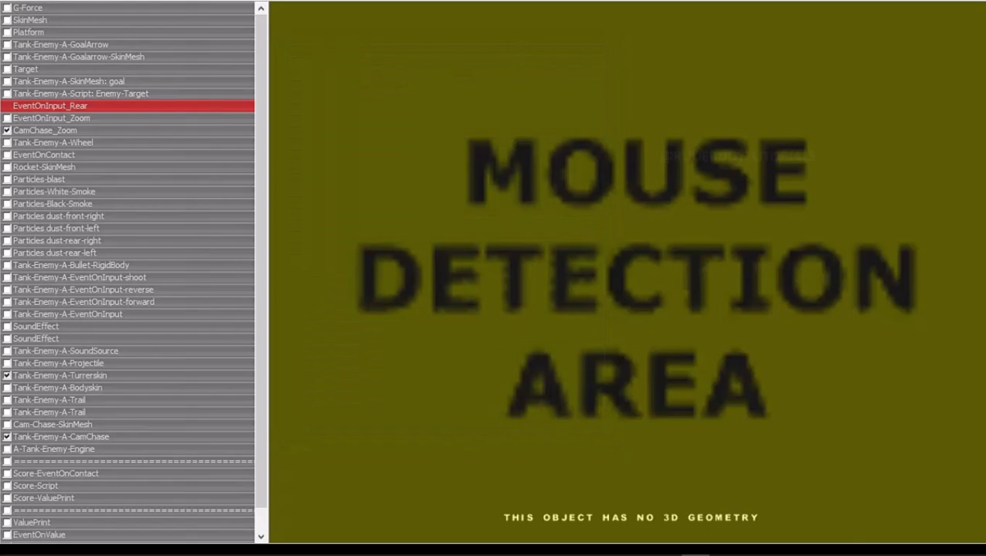
pyautogui.click(45, 130)
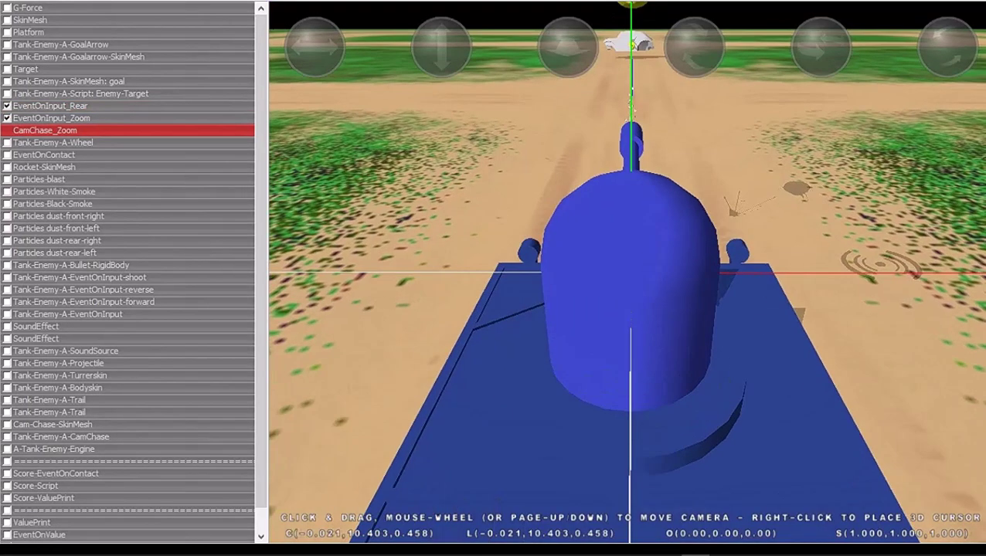
# Add a SkinMesh object and include Tank-Enemy-A-Wheel in the editor preview
pyautogui.rightClick(45, 130)
pyautogui.click(73, 24)
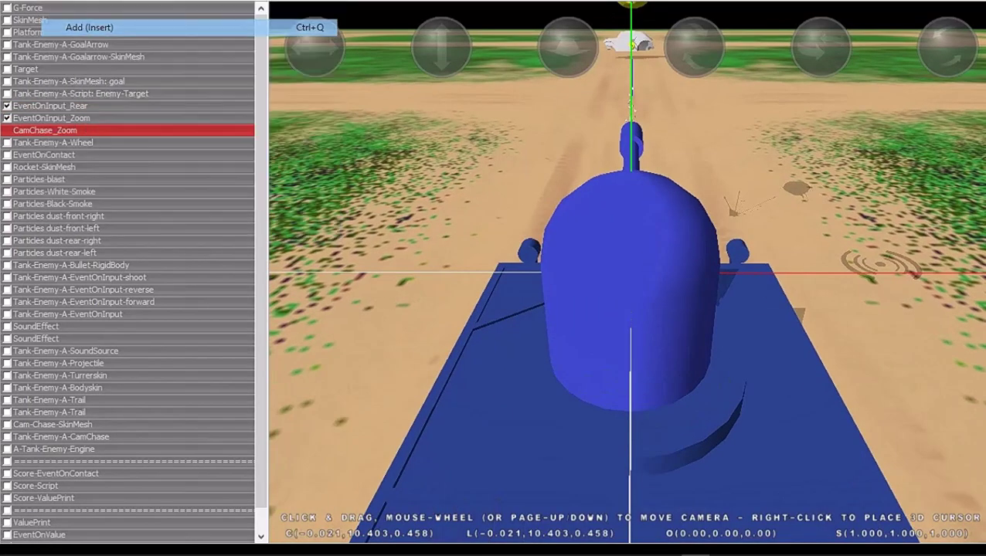
pyautogui.doubleClick(515, 228)
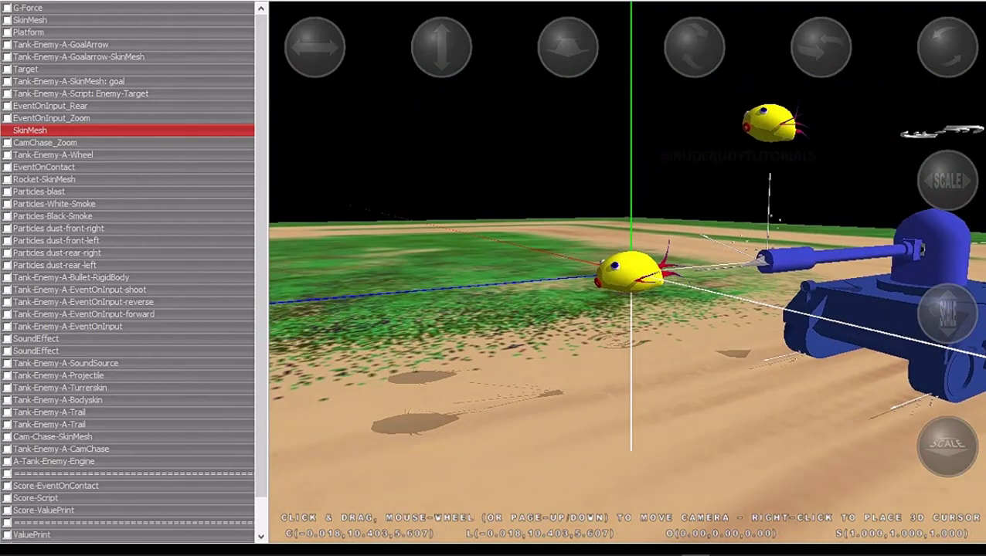
pyautogui.click(7, 155)
# Rename the new mesh to Zoom-Look-SkinMesh
pyautogui.doubleClick(30, 130)
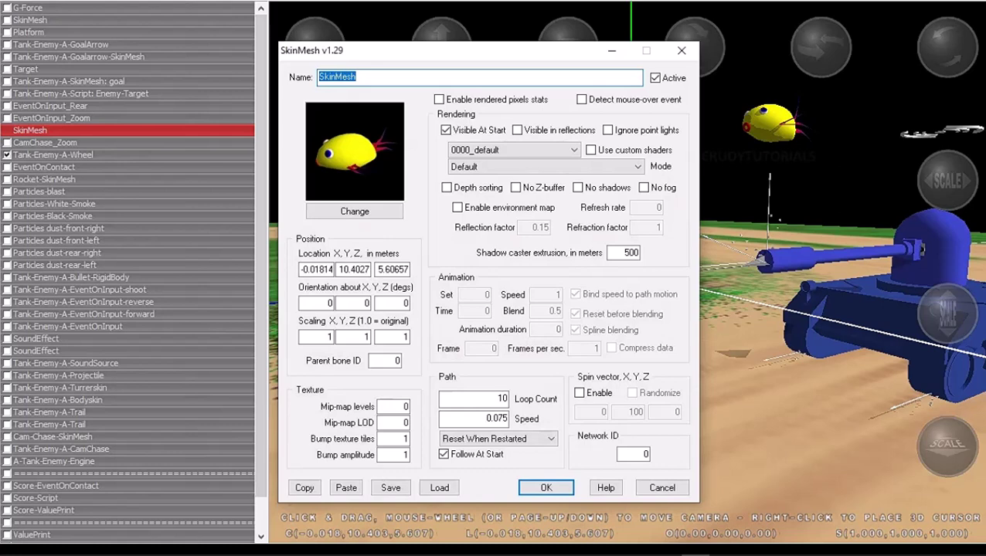
pyautogui.click(319, 76)
pyautogui.write('Zoom')
pyautogui.write('-')
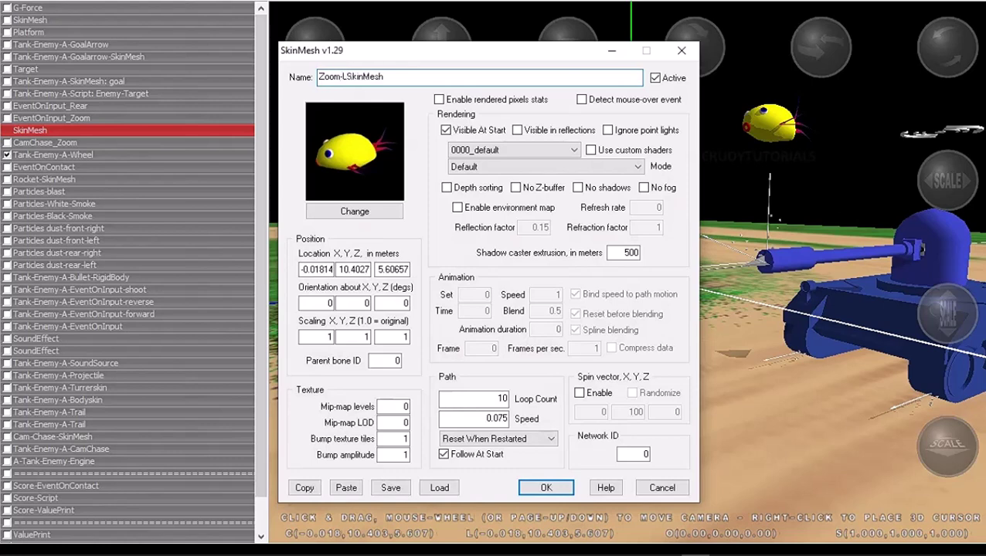
pyautogui.write('Lo')
pyautogui.write('ok')
pyautogui.write('-')
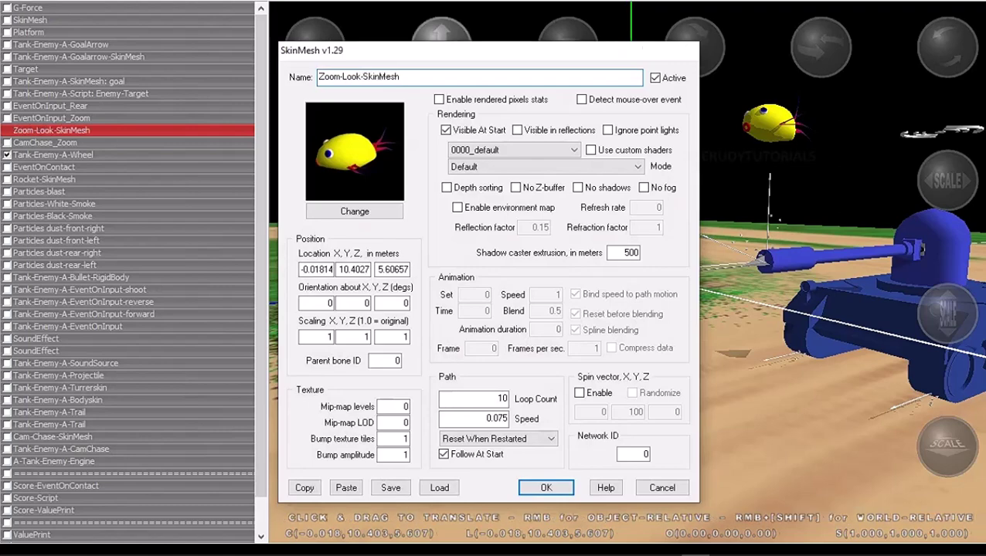
pyautogui.press('Return')
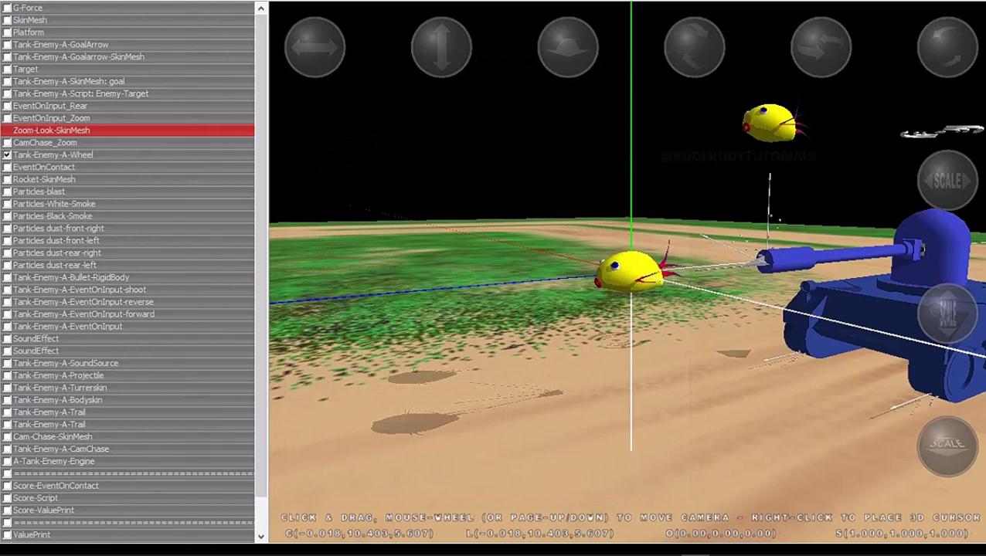
# Make Zoom-Look-SkinMesh invisible at start with shadow caster extrusion 0, then preview via CamChase_Zoom
pyautogui.press('Return')
pyautogui.click(446, 129)
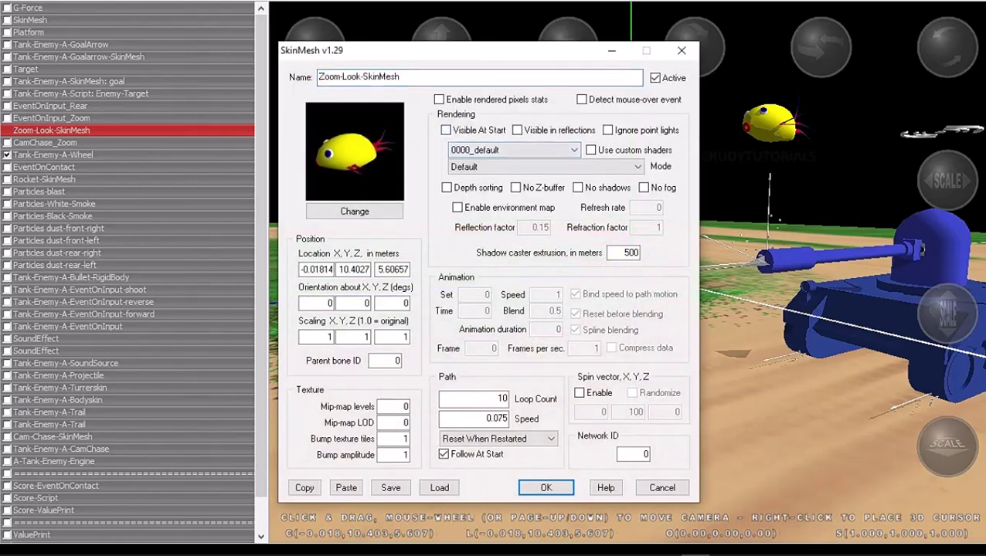
pyautogui.doubleClick(623, 253)
pyautogui.write('0')
pyautogui.press('Return')
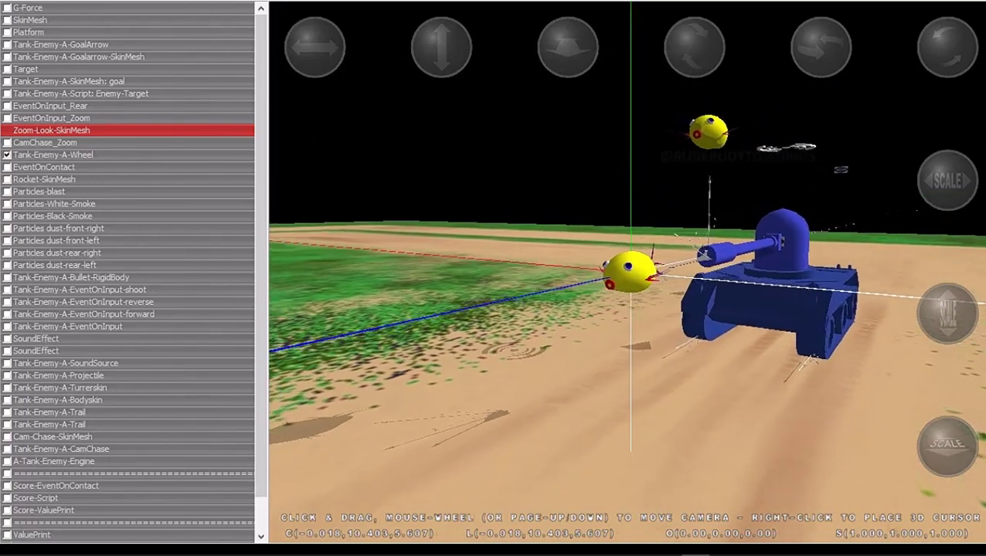
pyautogui.click(45, 142)
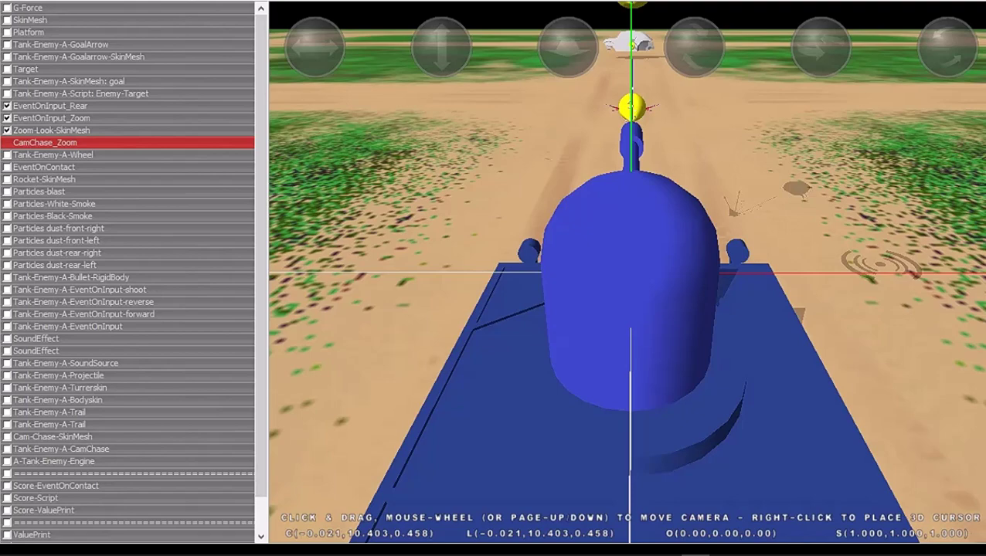
pyautogui.click(52, 436)
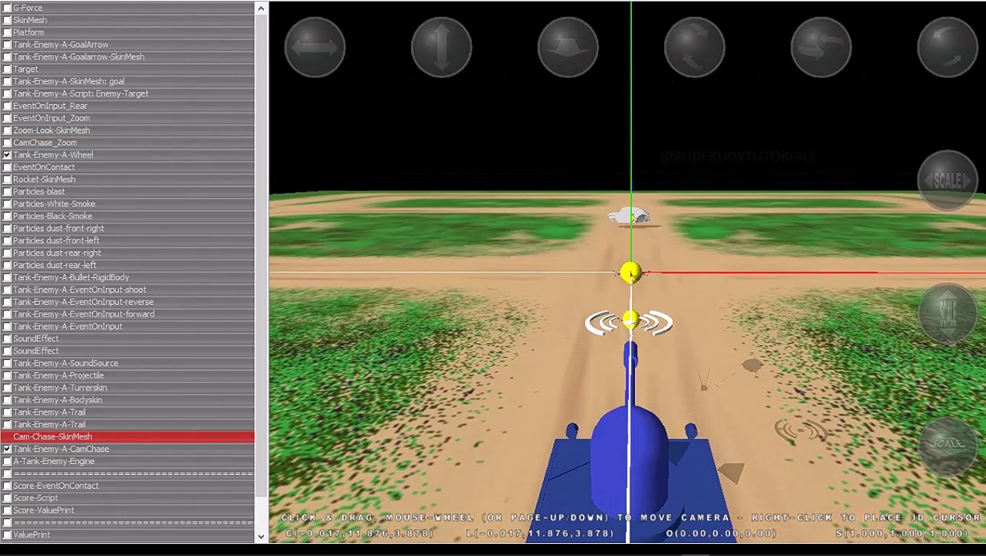
pyautogui.doubleClick(52, 437)
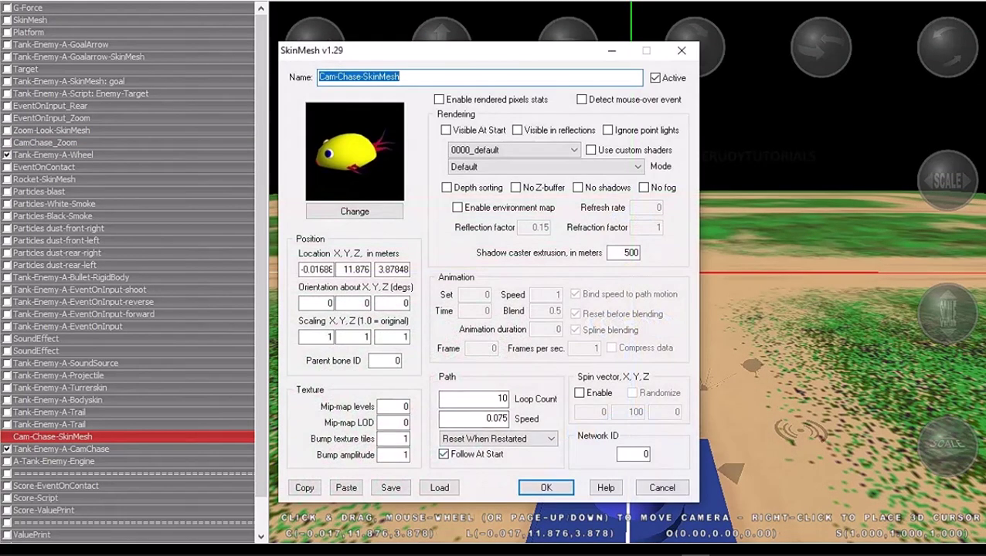
pyautogui.click(661, 488)
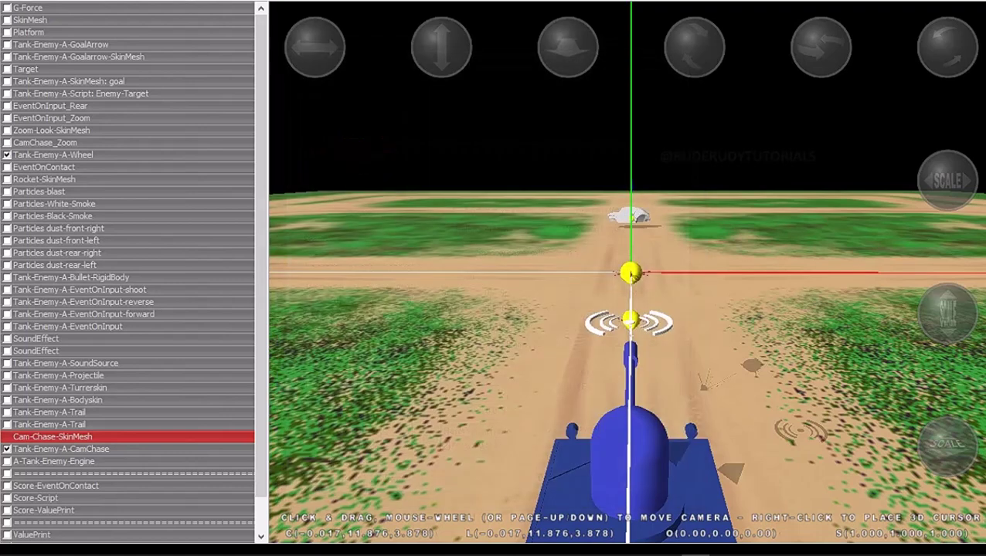
# Set Tank-Enemy-A-CamChase's relationships to IGNORE both EventOnInput_Rear and EventOnInput_Zoom
pyautogui.click(61, 449)
pyautogui.doubleClick(60, 449)
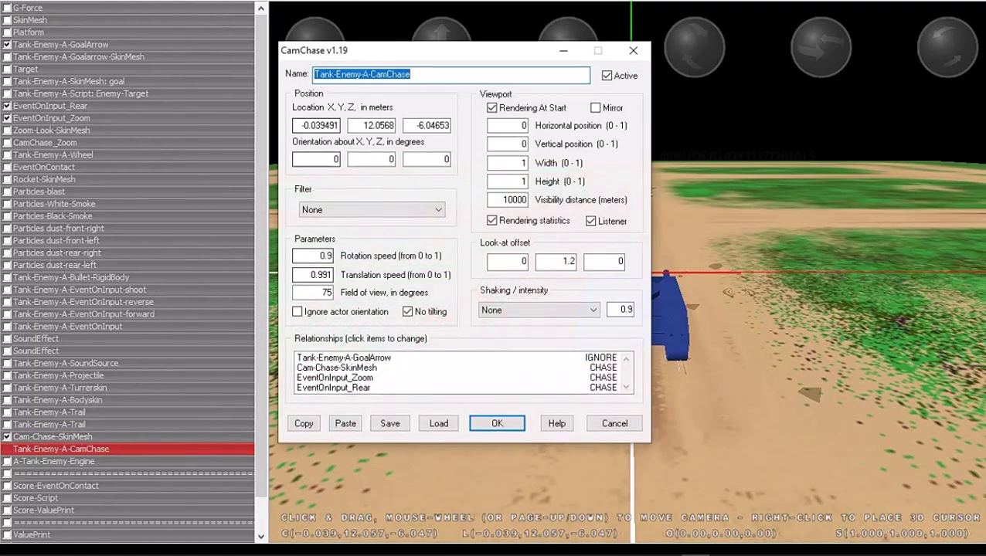
pyautogui.doubleClick(320, 275)
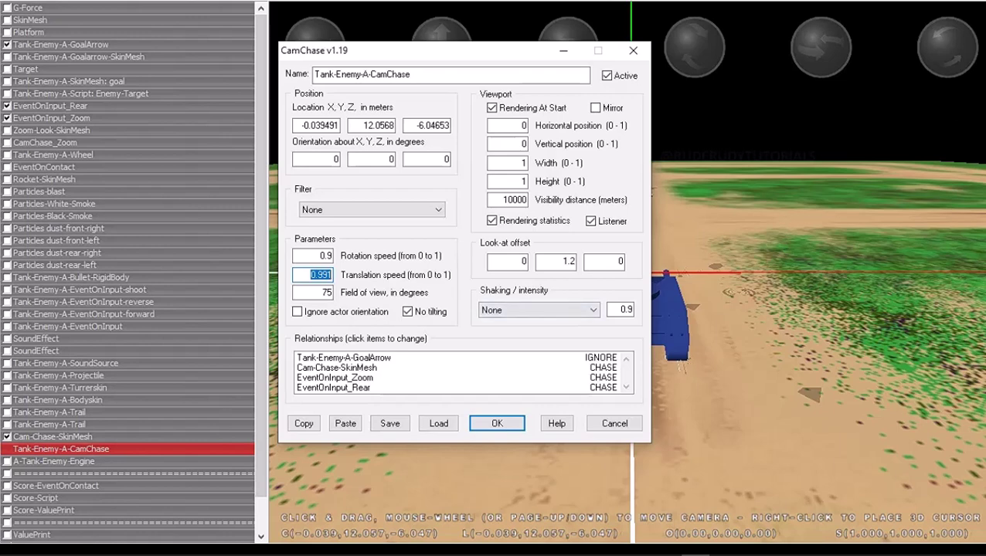
pyautogui.click(340, 387)
pyautogui.click(340, 377)
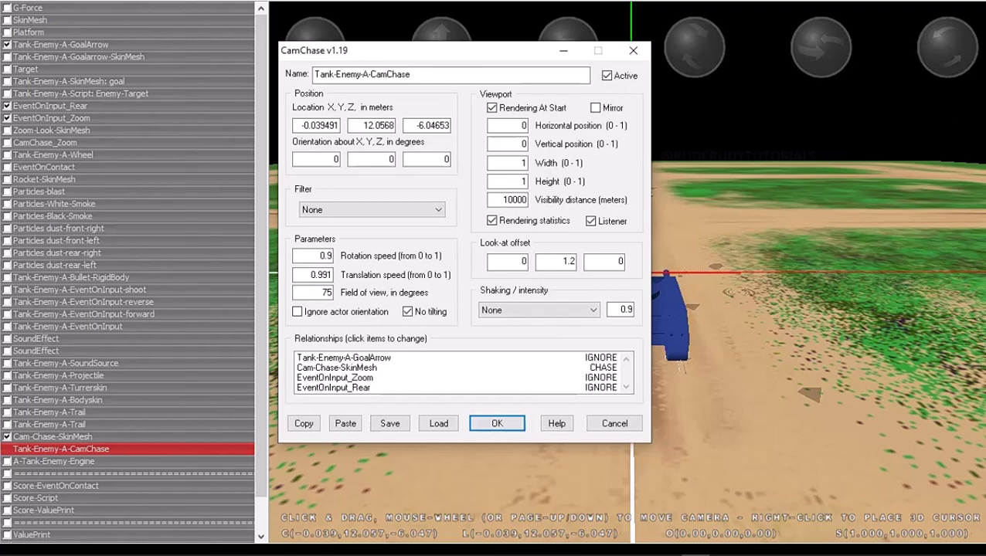
pyautogui.click(496, 424)
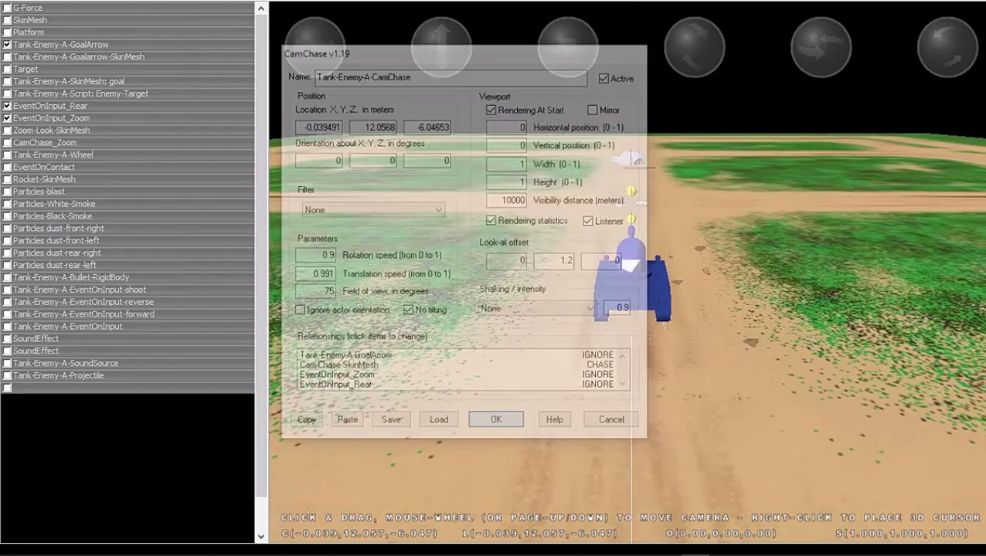
pyautogui.doubleClick(45, 142)
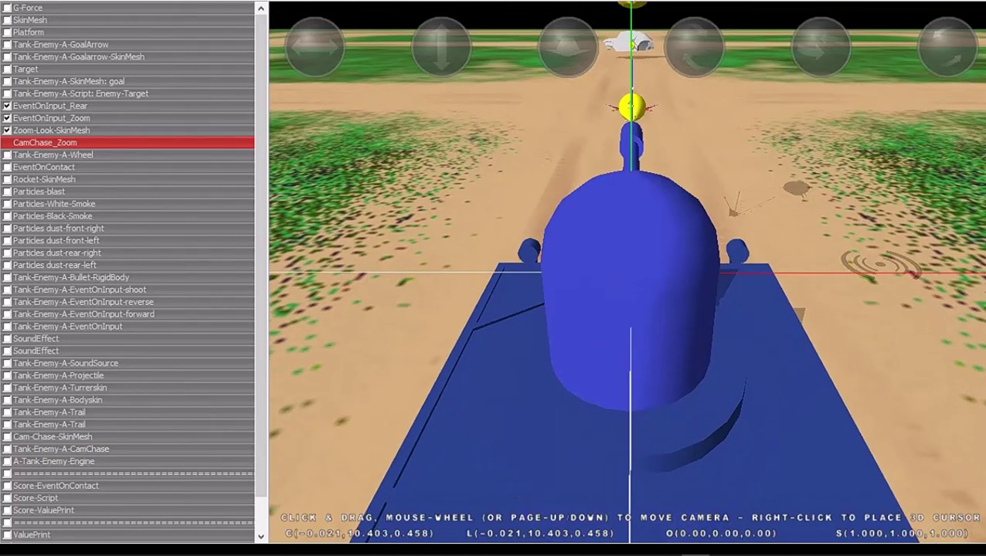
# Set the zoom camera's translation speed to 1
pyautogui.click(297, 312)
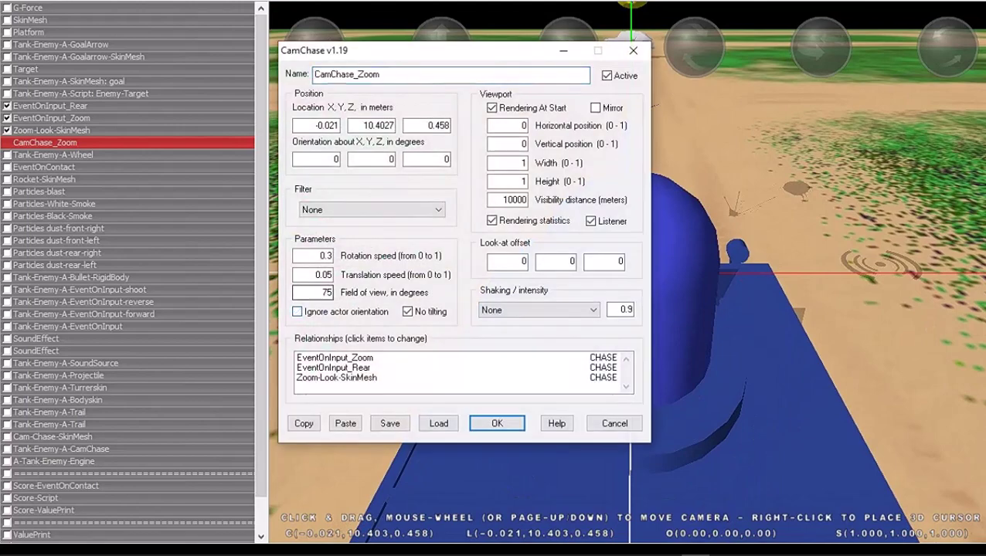
pyautogui.click(316, 274)
pyautogui.moveTo(323, 275); pyautogui.dragTo(332, 274)
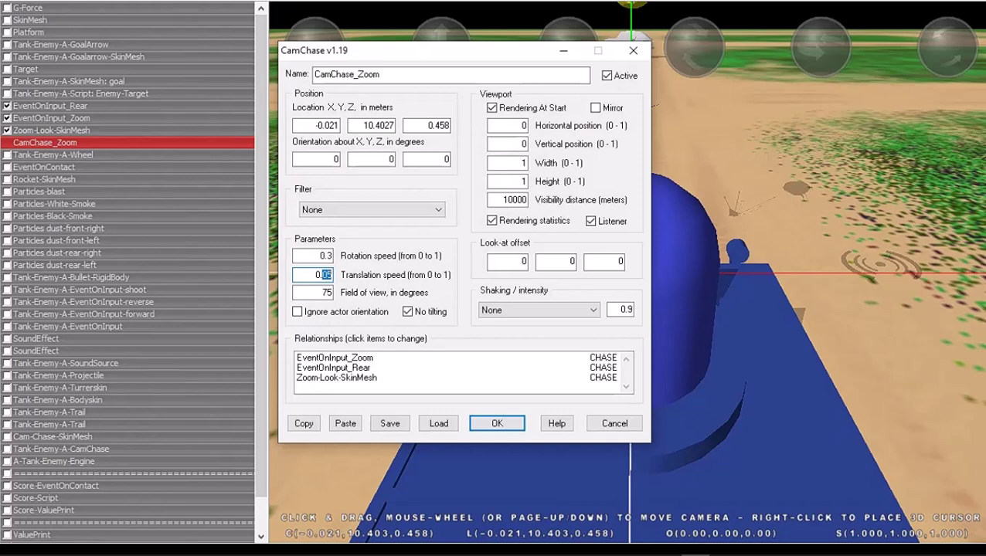
pyautogui.write('9999')
pyautogui.moveTo(305, 275); pyautogui.dragTo(333, 274)
pyautogui.write('1')
# Confirm the camera settings, then reopen them and turn off Rendering At Start
pyautogui.click(554, 261)
pyautogui.press('Return')
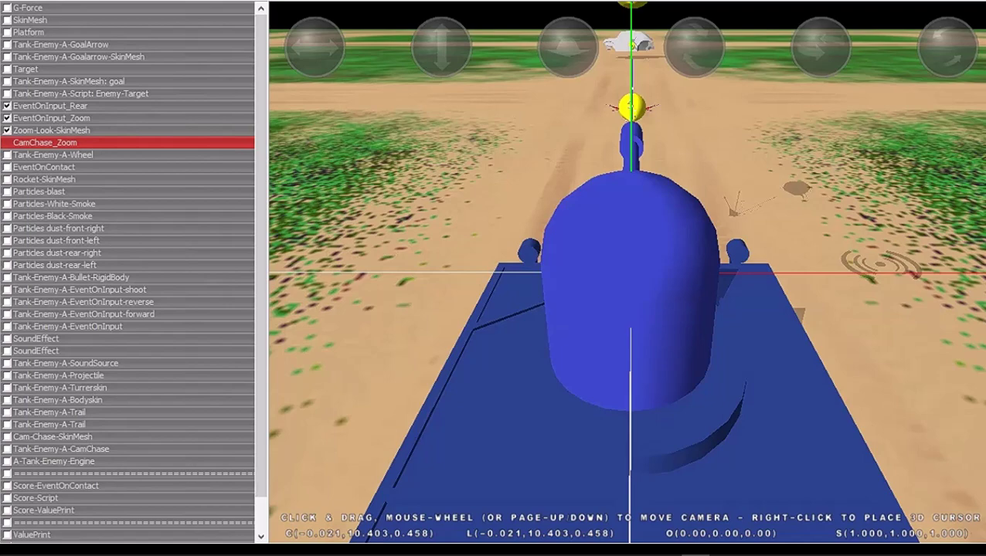
pyautogui.press('Return')
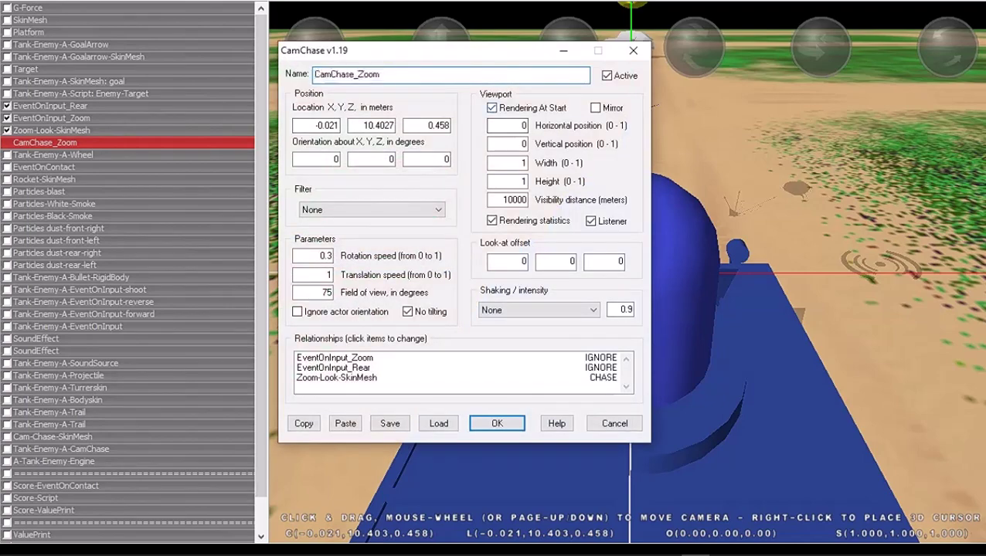
pyautogui.click(491, 107)
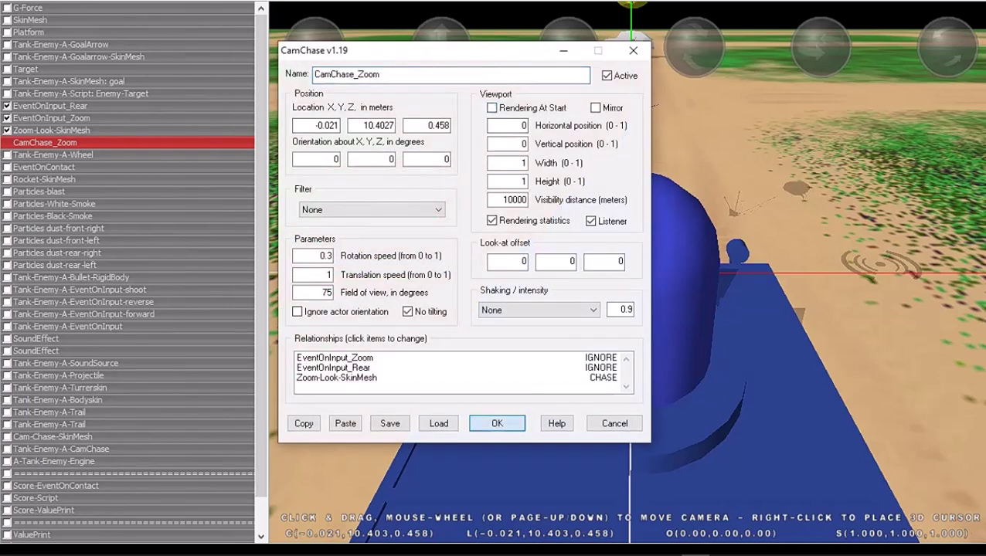
pyautogui.press('Return')
pyautogui.hotkey('alt', 'f')
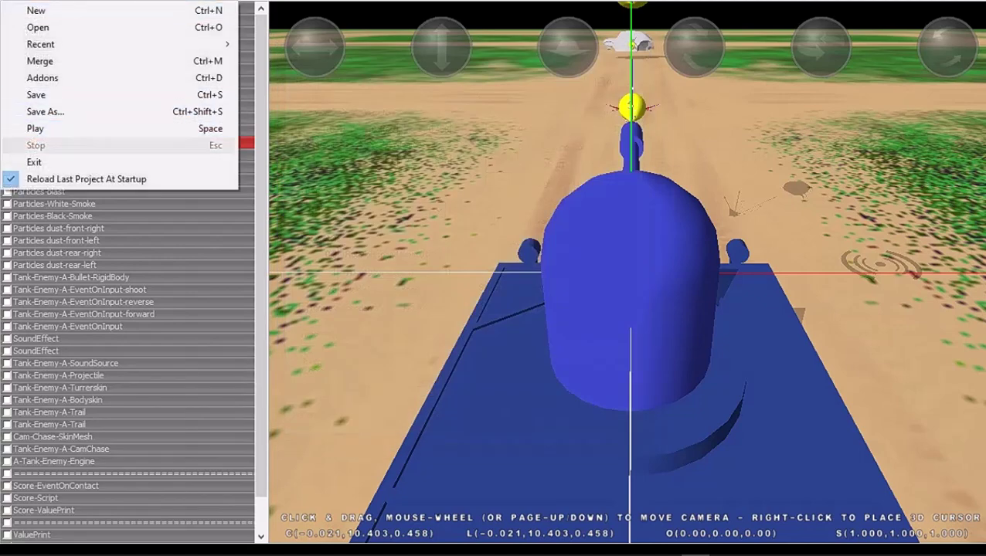
pyautogui.click(35, 128)
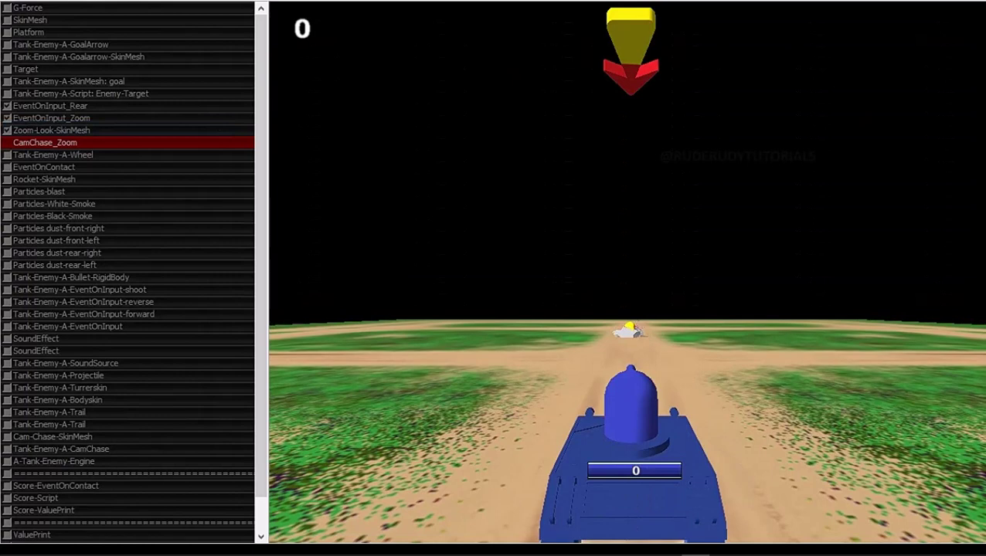
pyautogui.press('z')
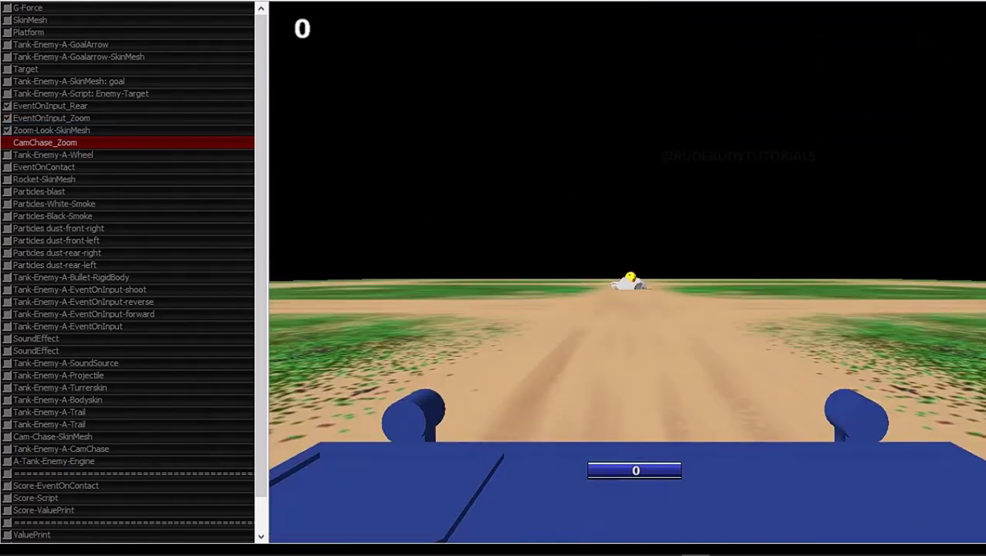
pyautogui.press('Right')
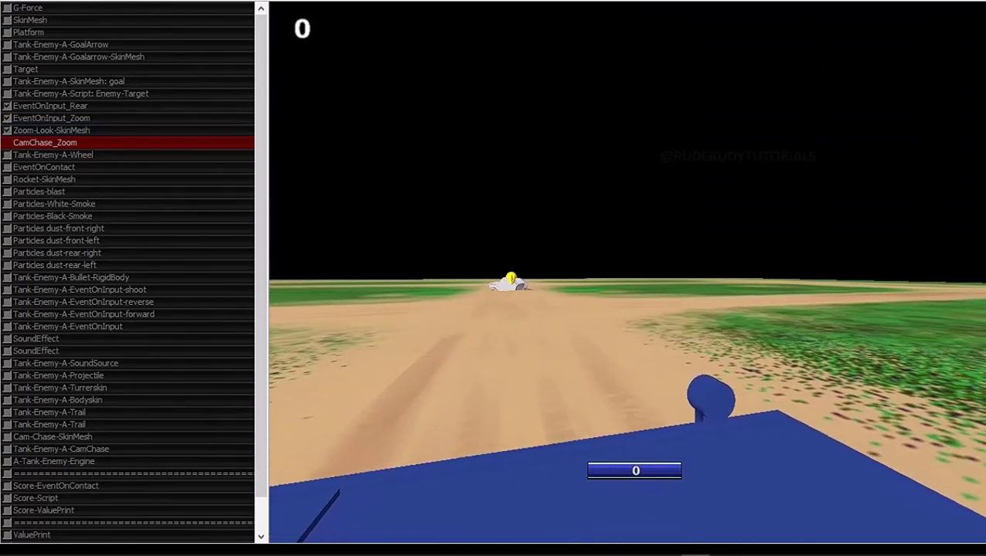
pyautogui.press('Right')
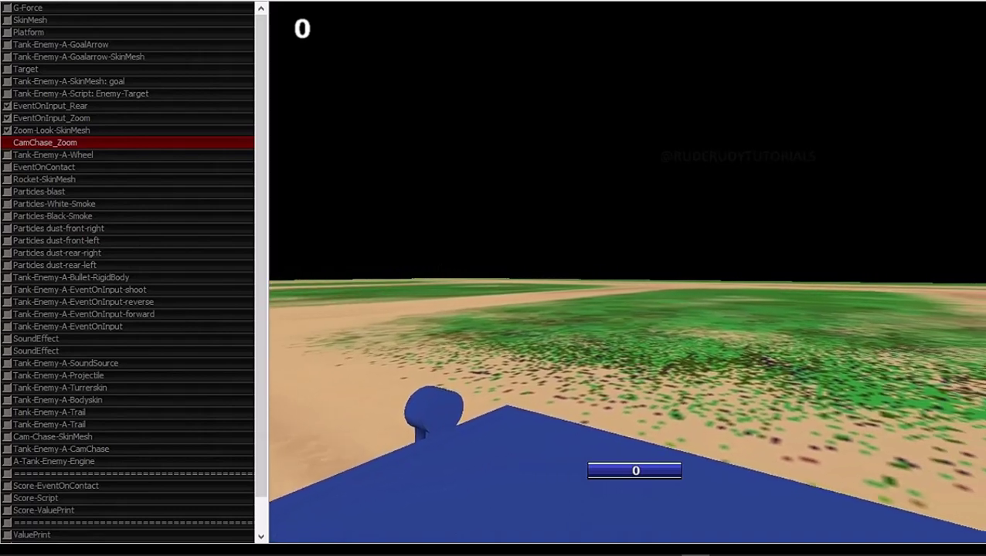
pyautogui.press('Left')
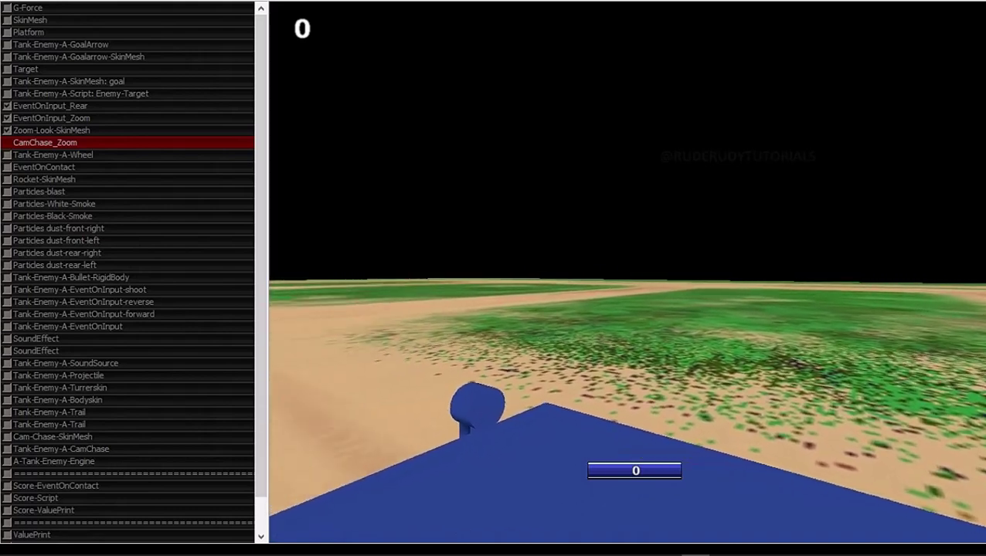
pyautogui.press('Left')
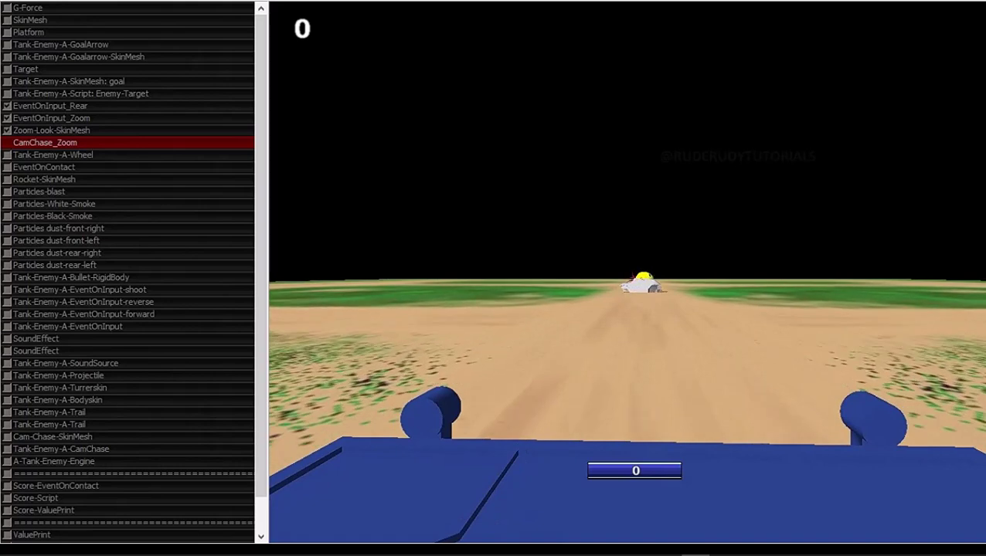
pyautogui.press('Left')
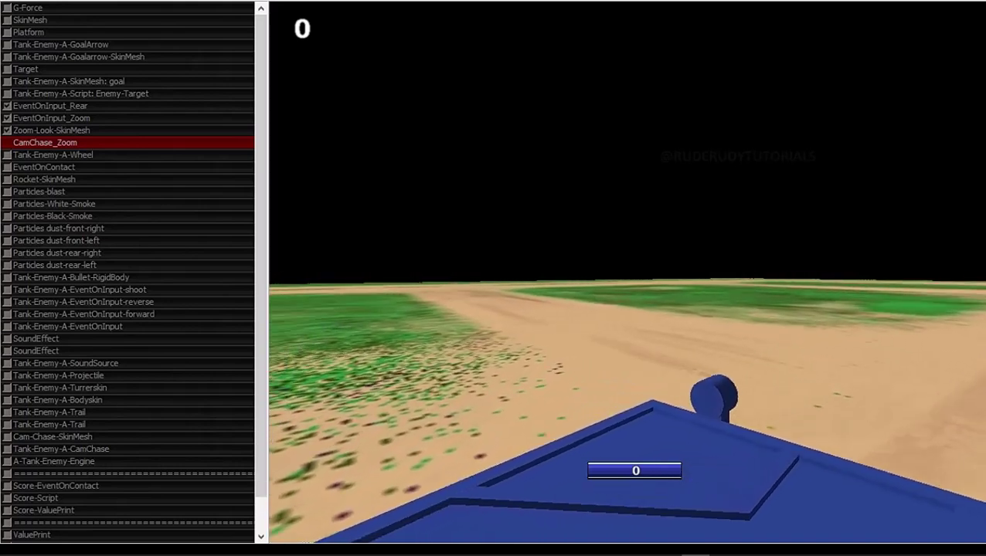
pyautogui.press('Left')
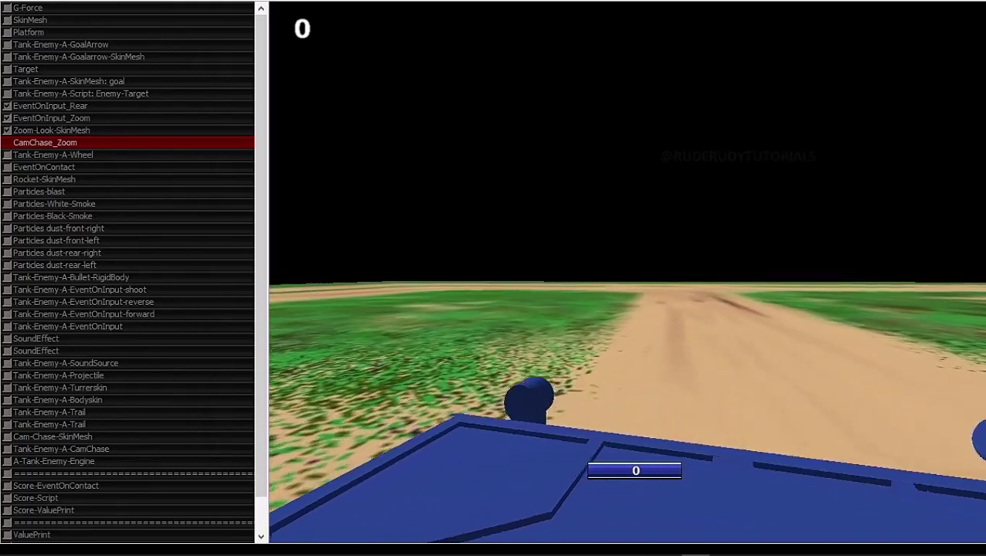
pyautogui.press('Left')
pyautogui.press('Left')
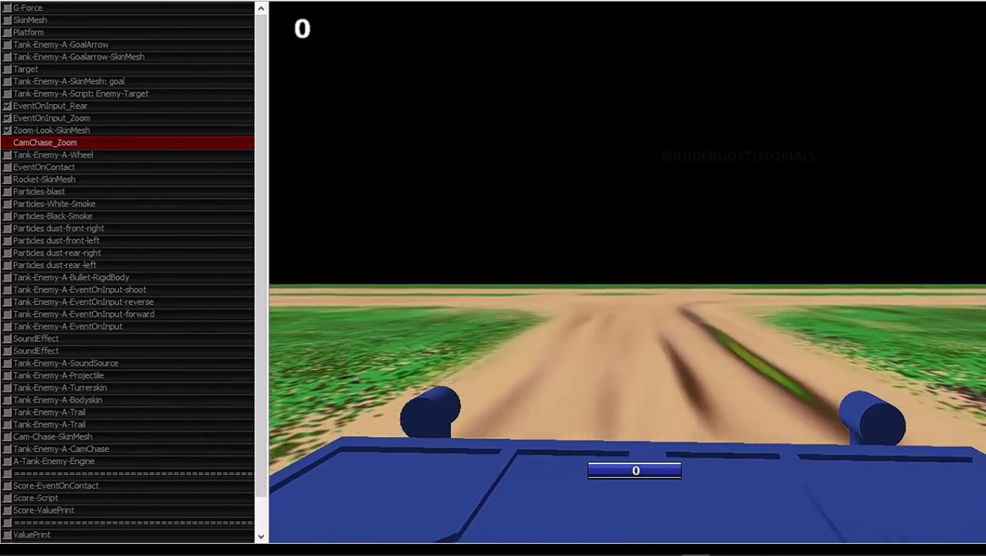
pyautogui.press('Left')
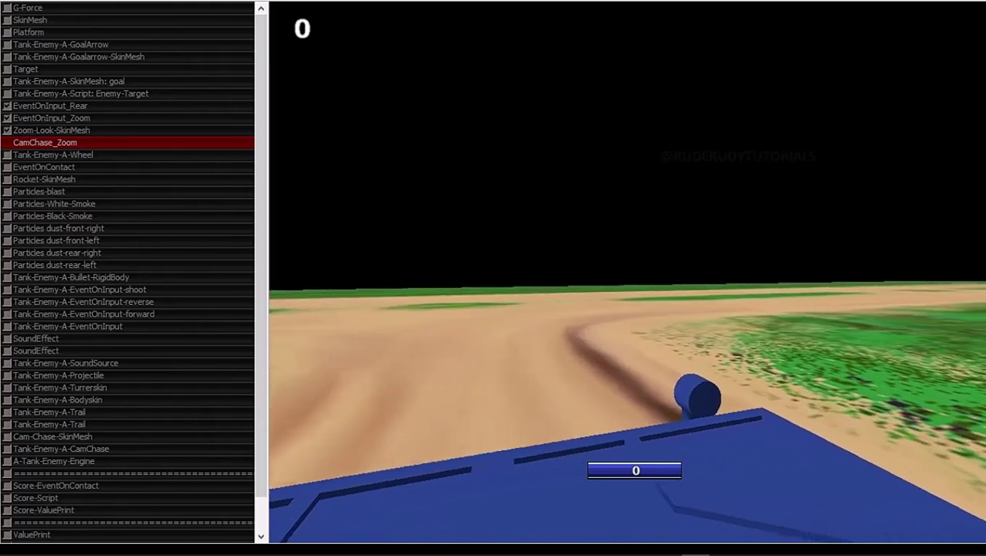
pyautogui.press('Left')
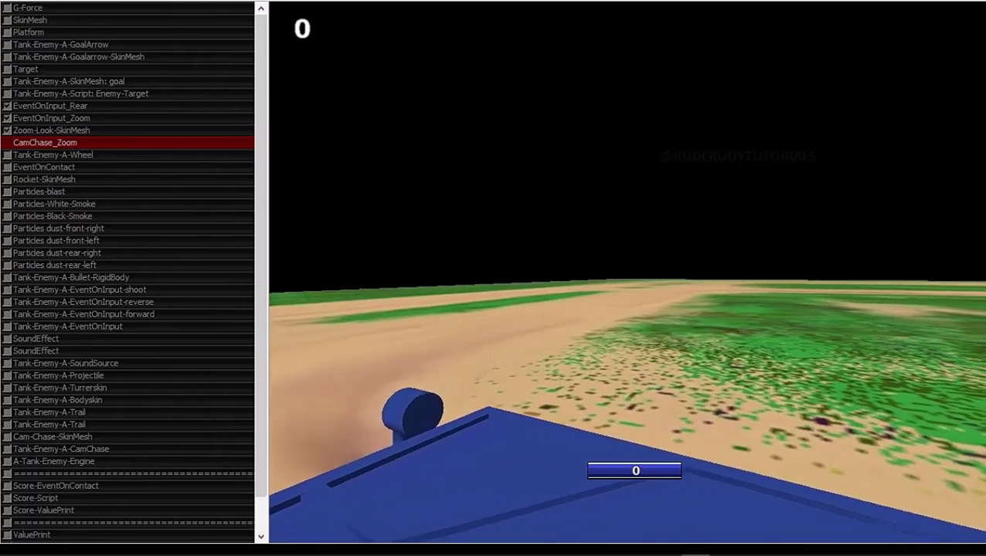
pyautogui.press('Right')
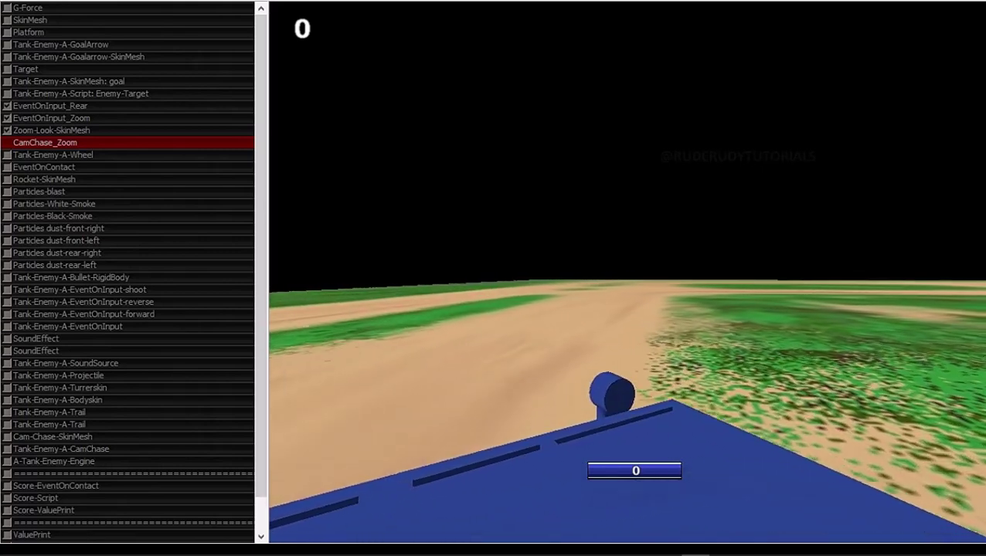
pyautogui.press('Right')
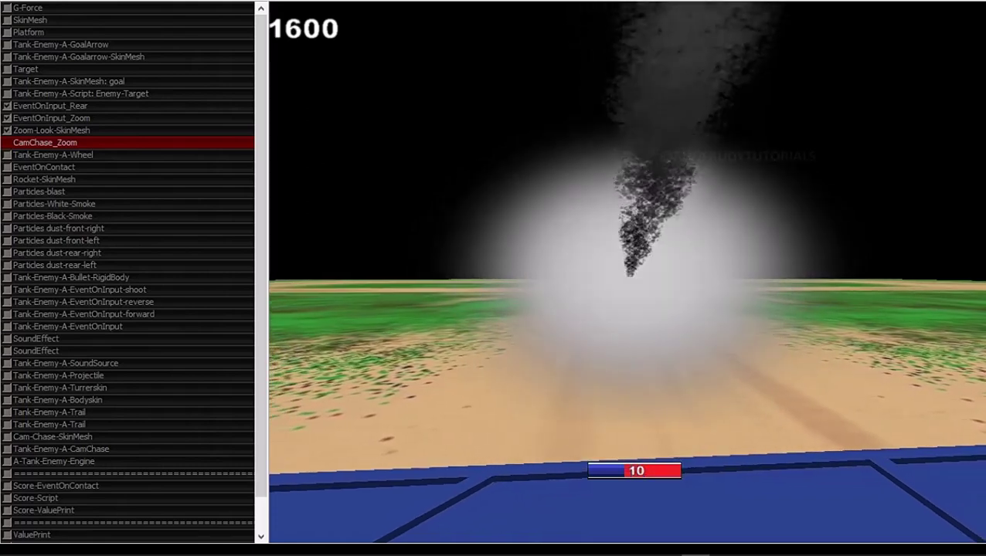
pyautogui.press('Escape')
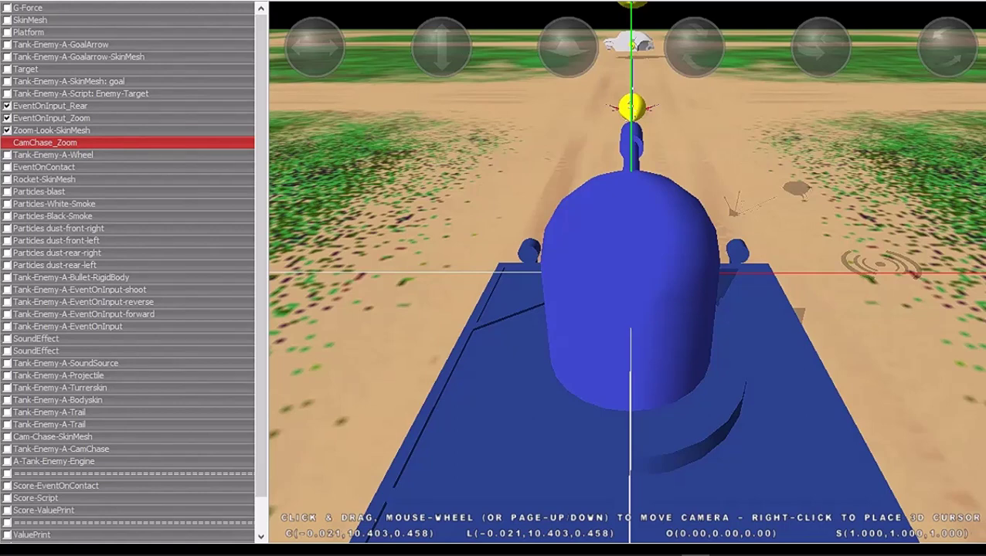
# Make EventOnInput_Zoom hide the white smoke particles on input
pyautogui.click(51, 118)
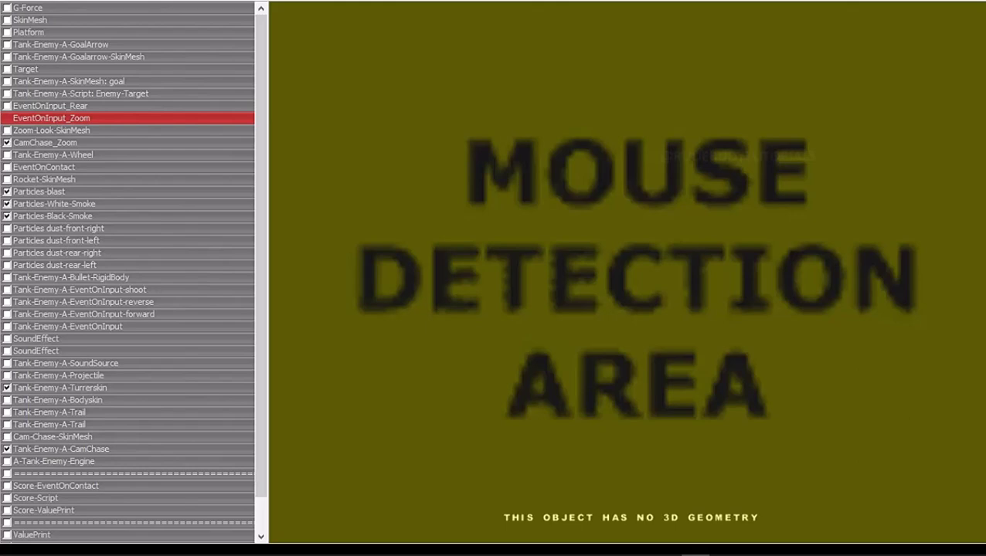
pyautogui.press('Return')
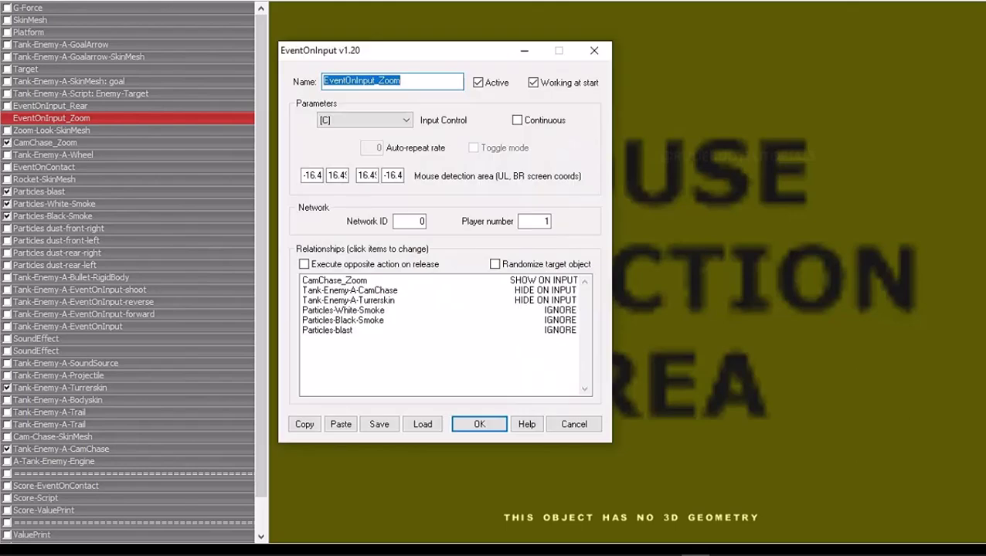
pyautogui.click(343, 310)
pyautogui.click(343, 310)
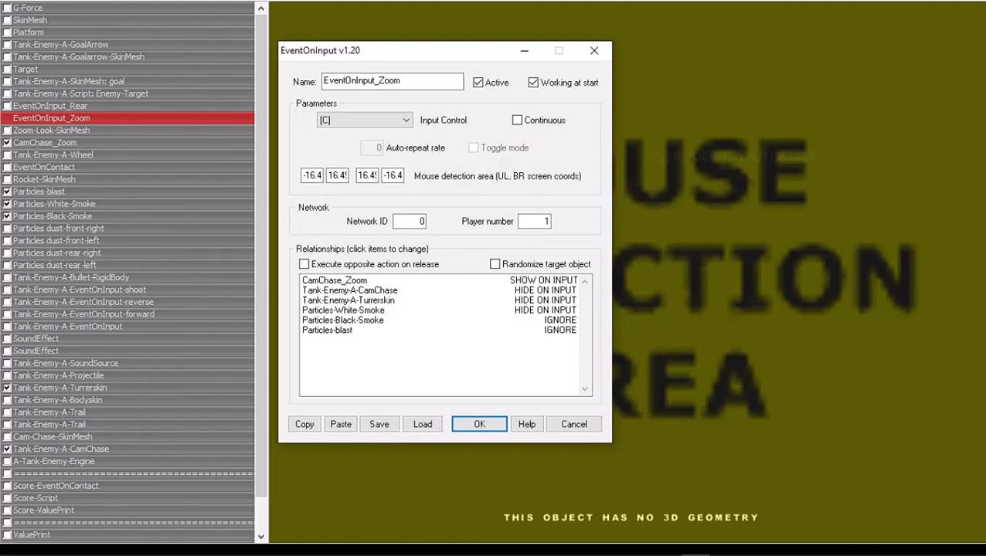
# Set the black smoke and blast particles to HIDE ON INPUT and confirm
pyautogui.click(541, 319)
pyautogui.click(541, 320)
pyautogui.click(541, 320)
pyautogui.click(541, 330)
pyautogui.click(540, 330)
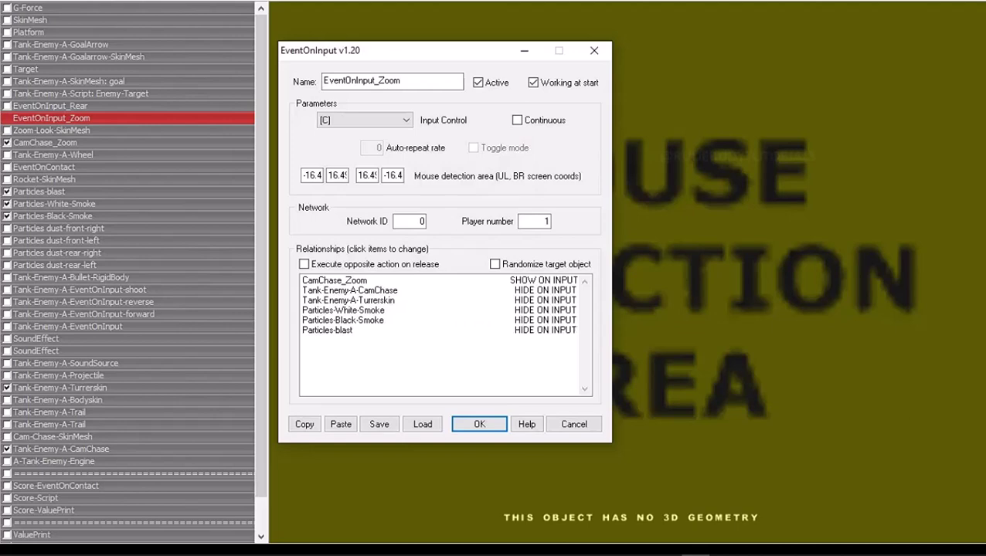
pyautogui.click(479, 424)
pyautogui.click(23, 2)
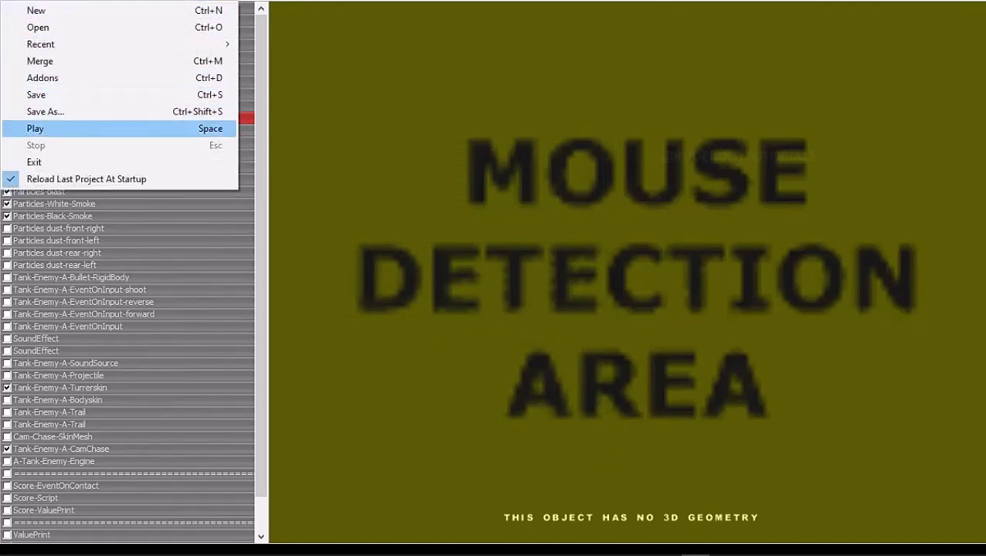
# Play the game, steer toward the enemy, switch to zoom view and fire for 2200 points
pyautogui.click(35, 128)
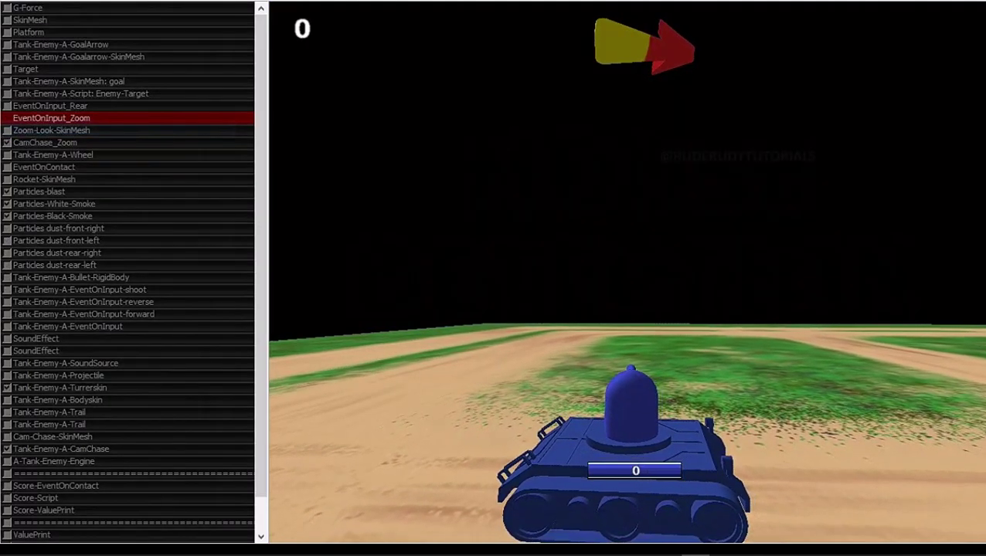
pyautogui.press('Left')
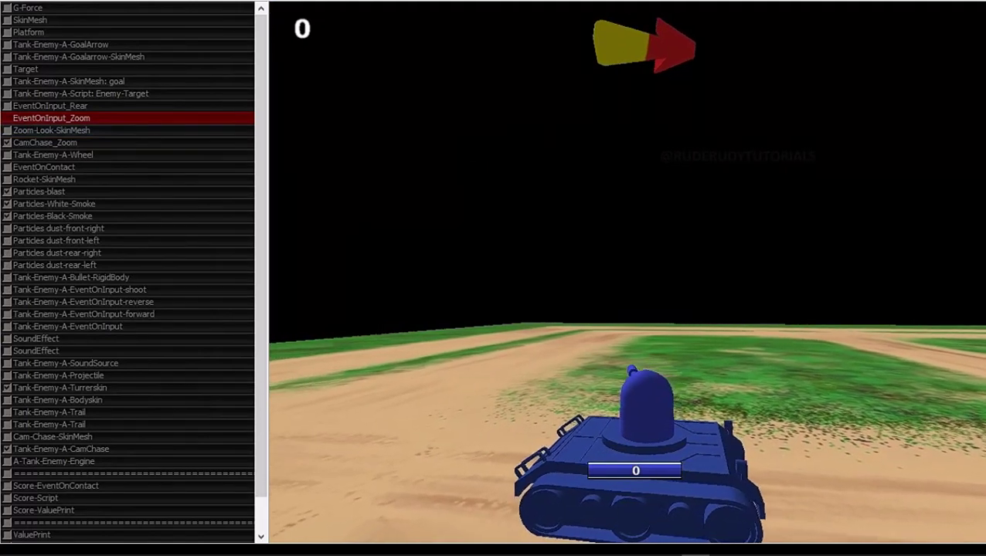
pyautogui.press('Left')
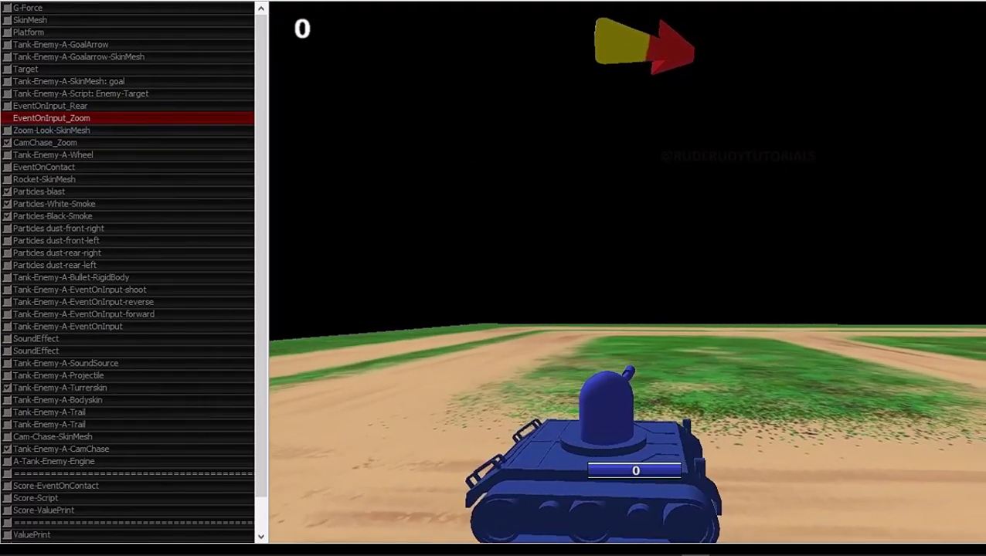
pyautogui.press('Right')
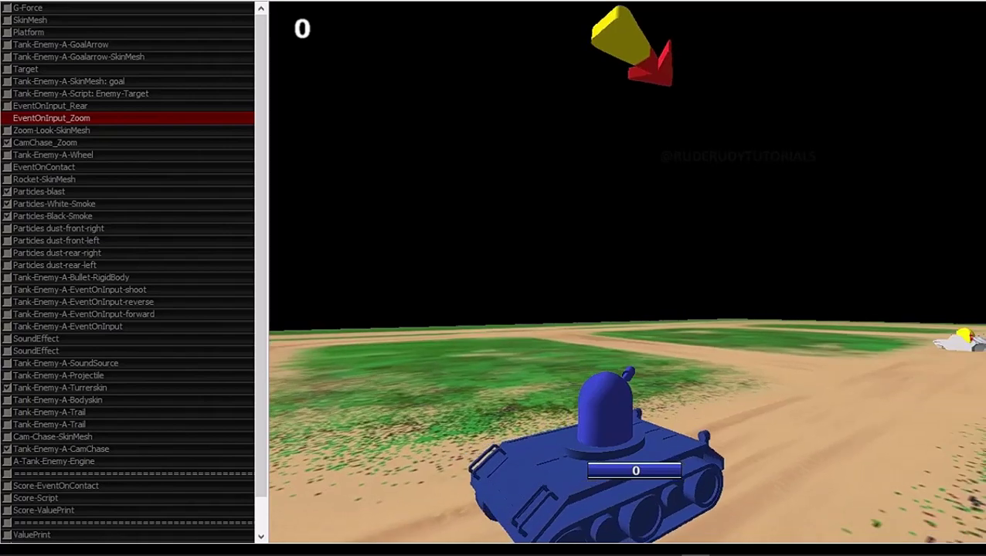
pyautogui.press('Right')
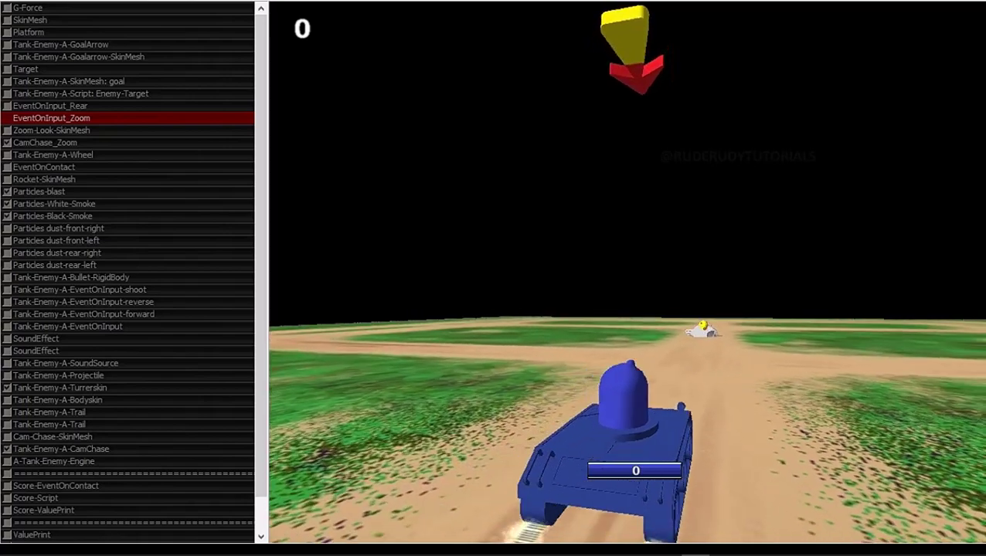
pyautogui.press('Up')
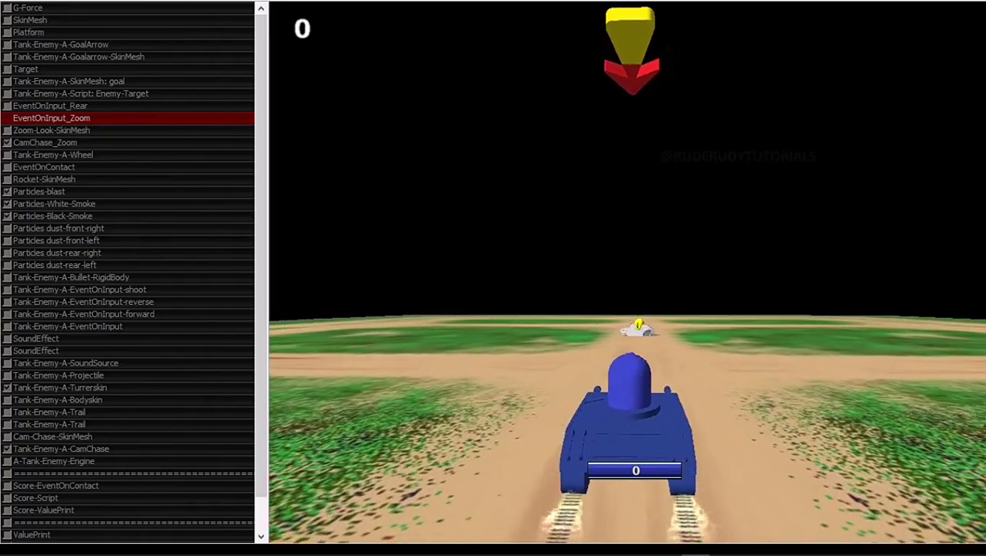
pyautogui.press('Up')
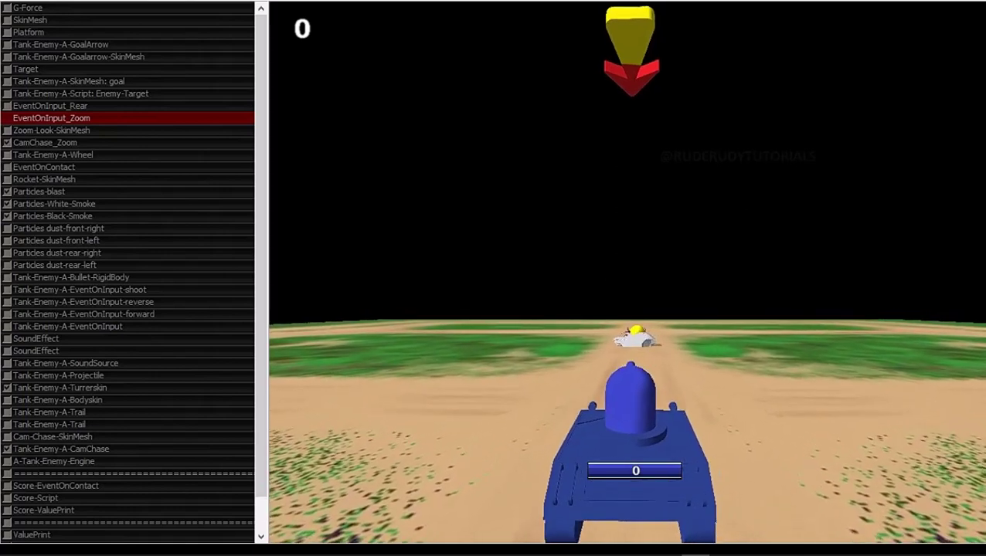
pyautogui.press('z')
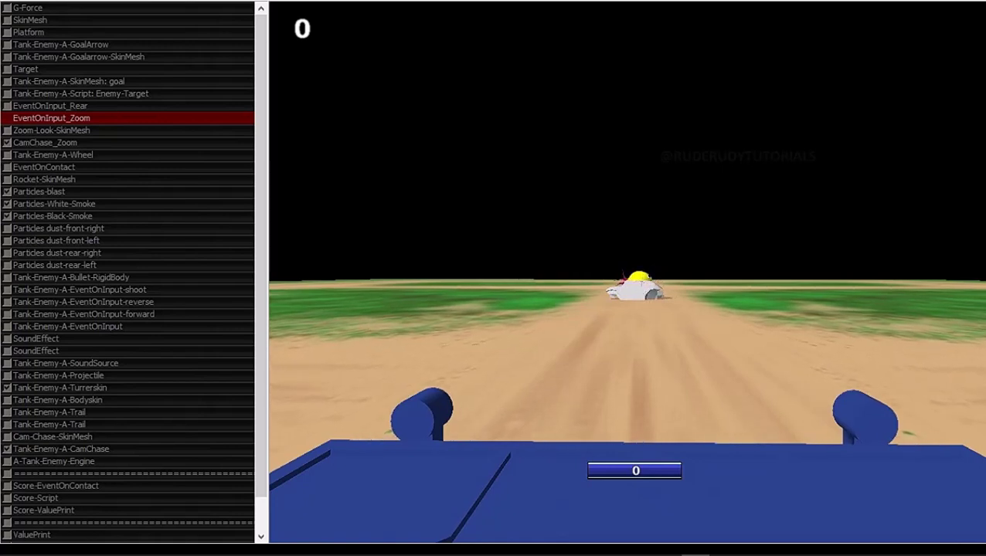
pyautogui.press('space')
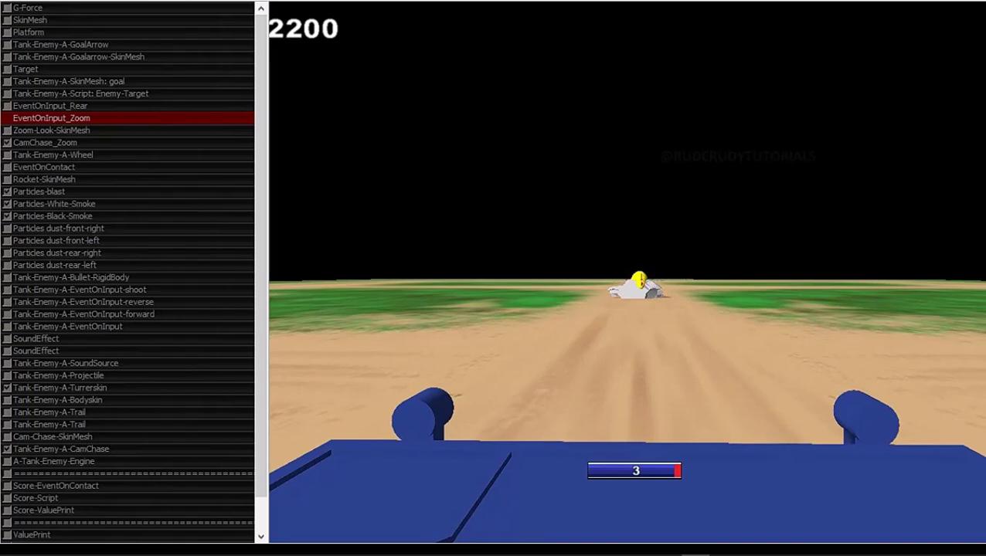
# Stop the test and set EventOnInput_Rear's trigger input to [X]
pyautogui.press('Escape')
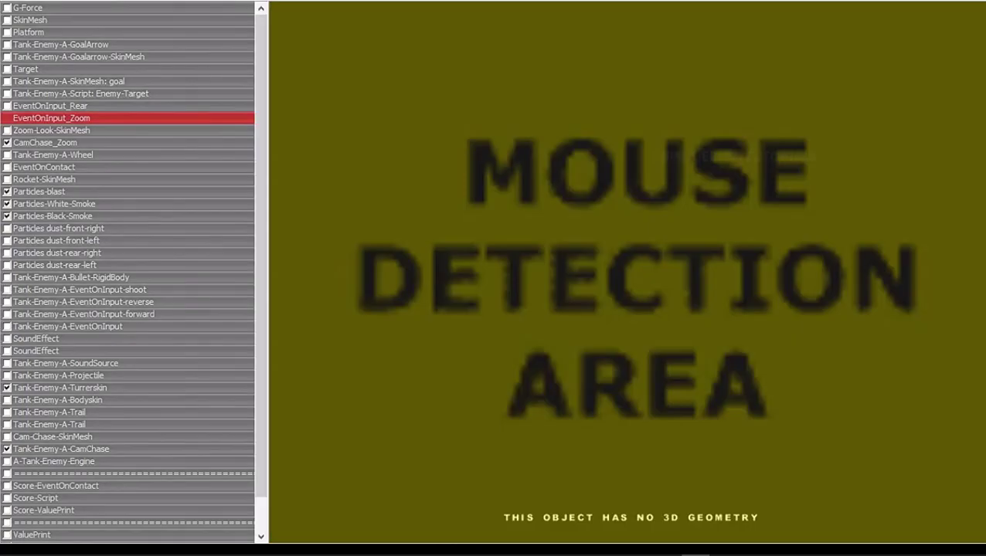
pyautogui.click(50, 105)
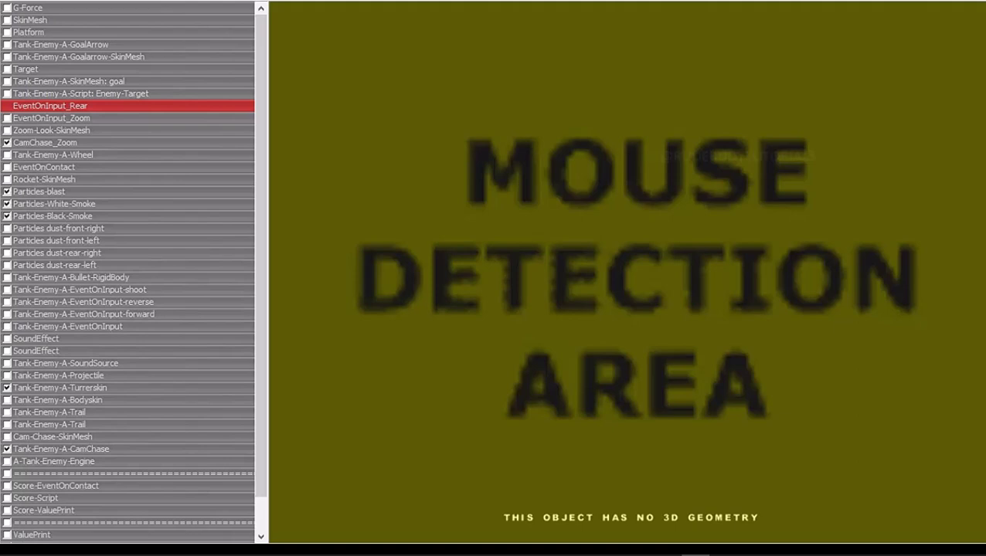
pyautogui.press('Return')
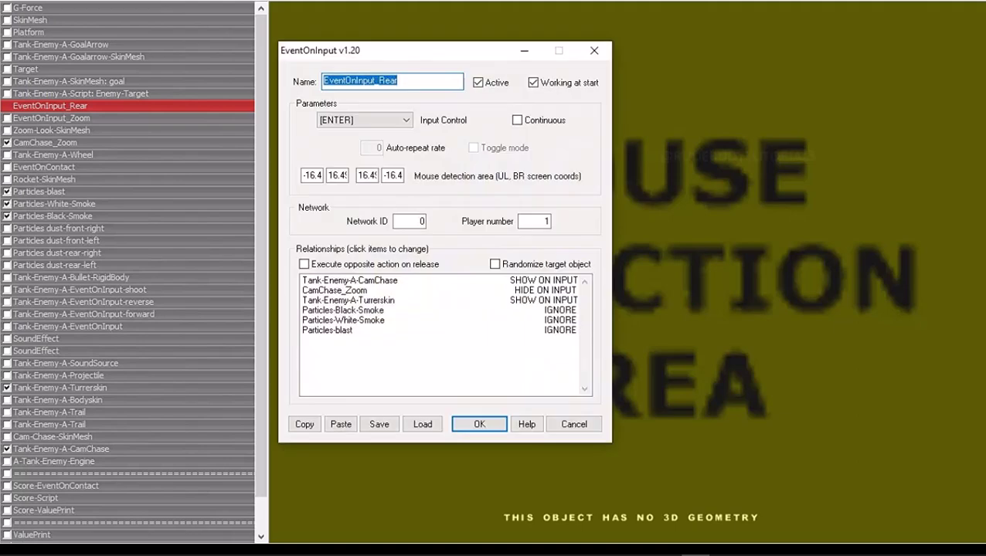
pyautogui.click(363, 120)
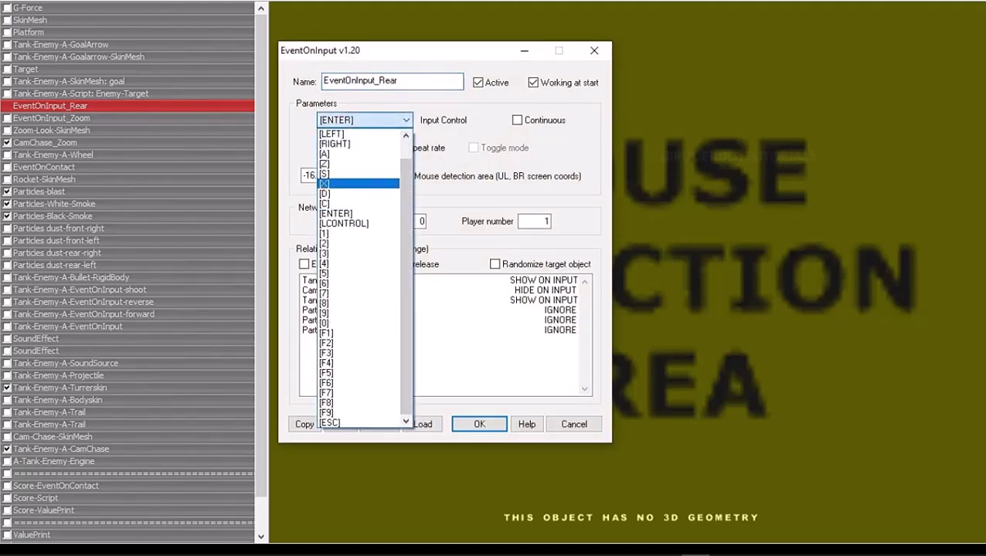
pyautogui.click(357, 183)
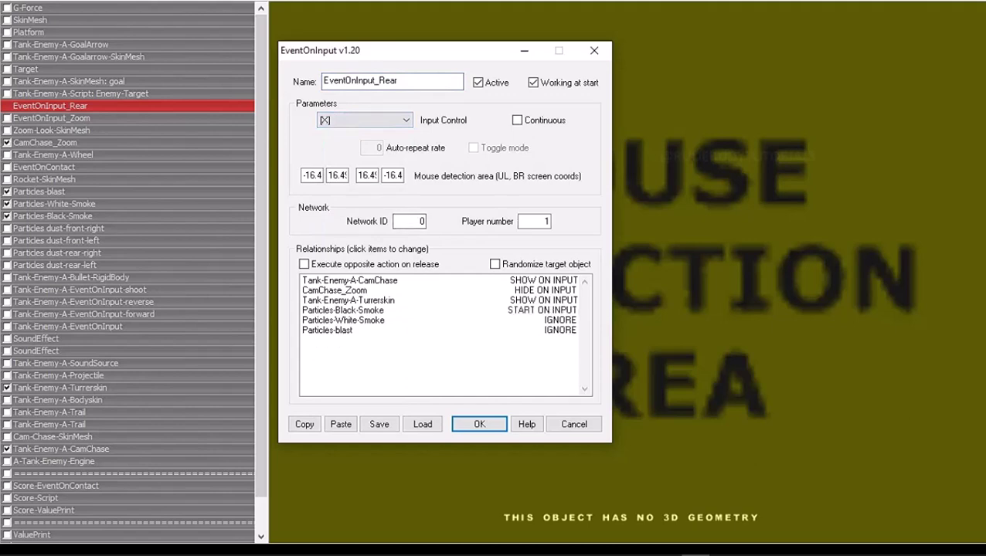
# Set both smoke particles to SHOW ON INPUT, confirm, and start a new play test
pyautogui.click(541, 310)
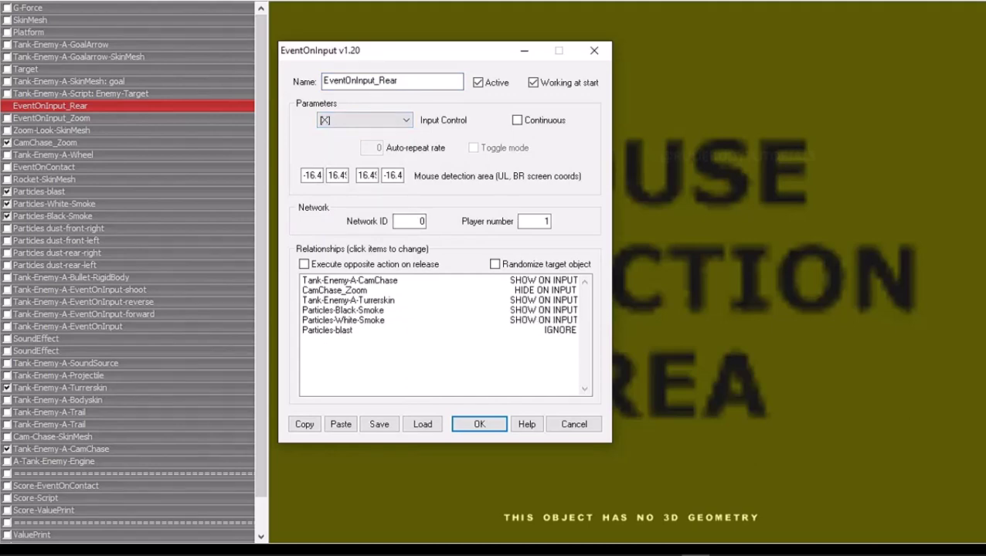
pyautogui.click(544, 330)
pyautogui.press('Return')
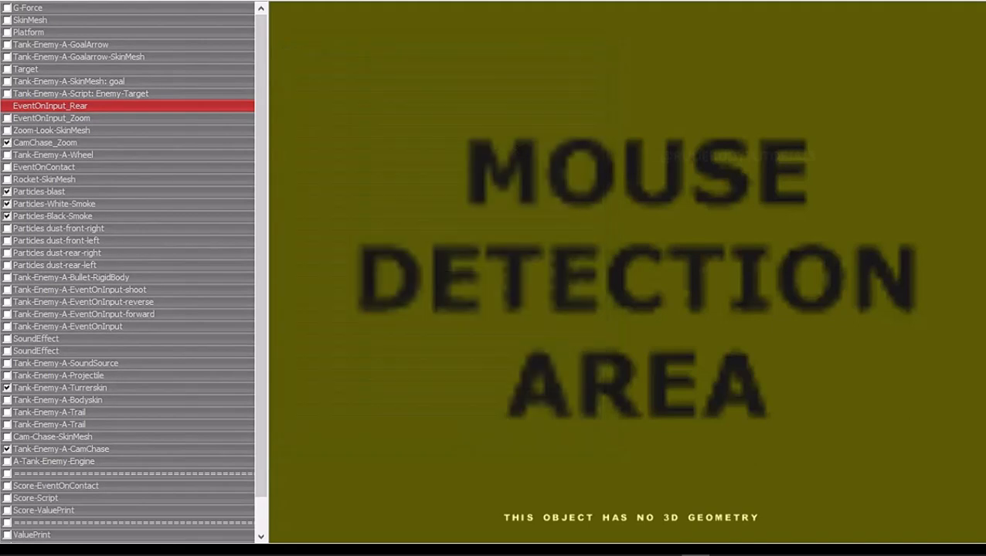
pyautogui.click(16, 2)
pyautogui.click(34, 127)
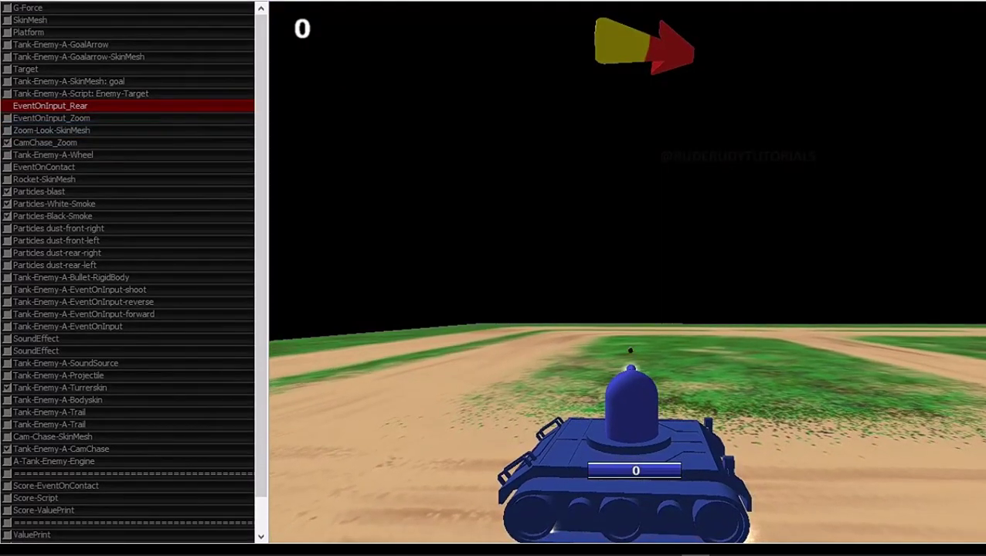
# Fire, toggle the zoom camera, and drive into the enemy tank to reach 700 points
pyautogui.press('space')
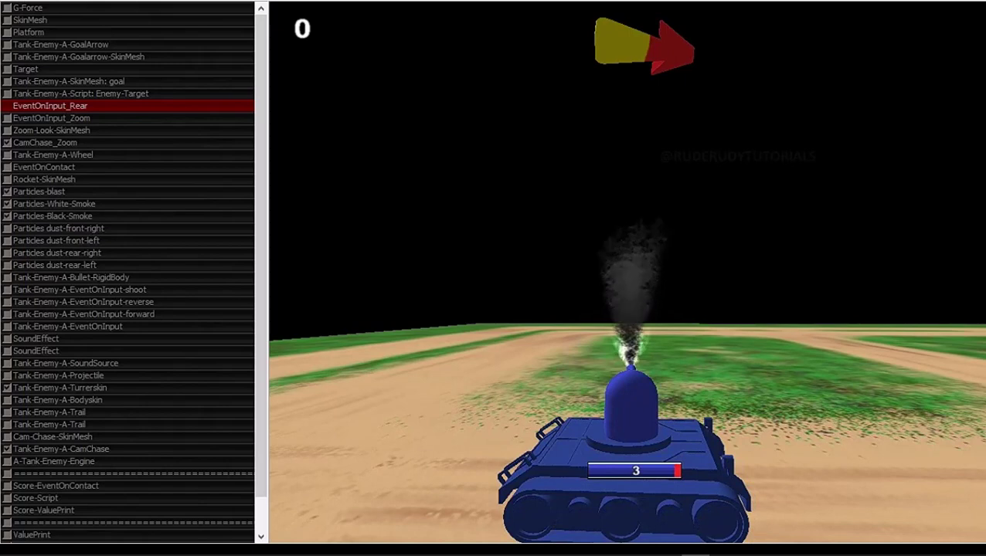
pyautogui.press('z')
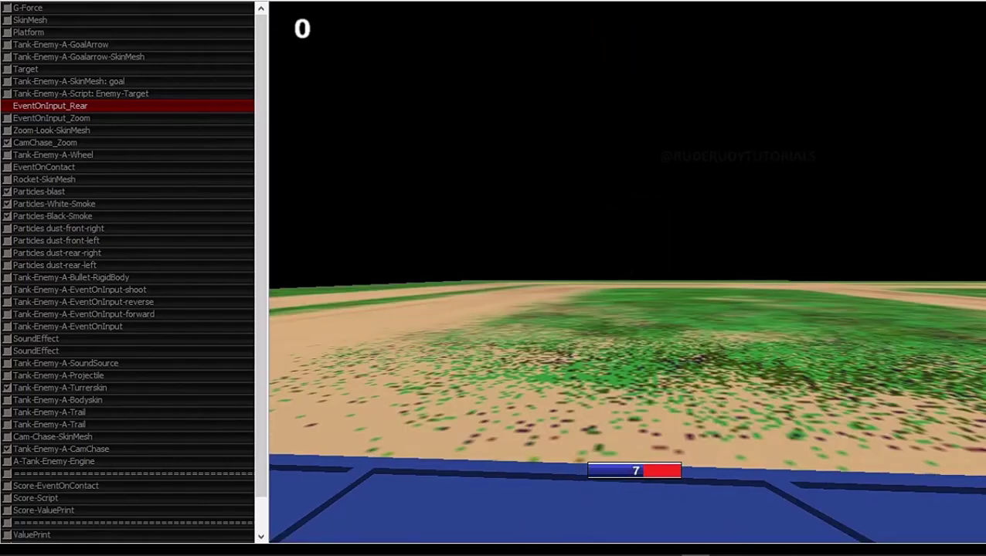
pyautogui.press('z')
pyautogui.press('space')
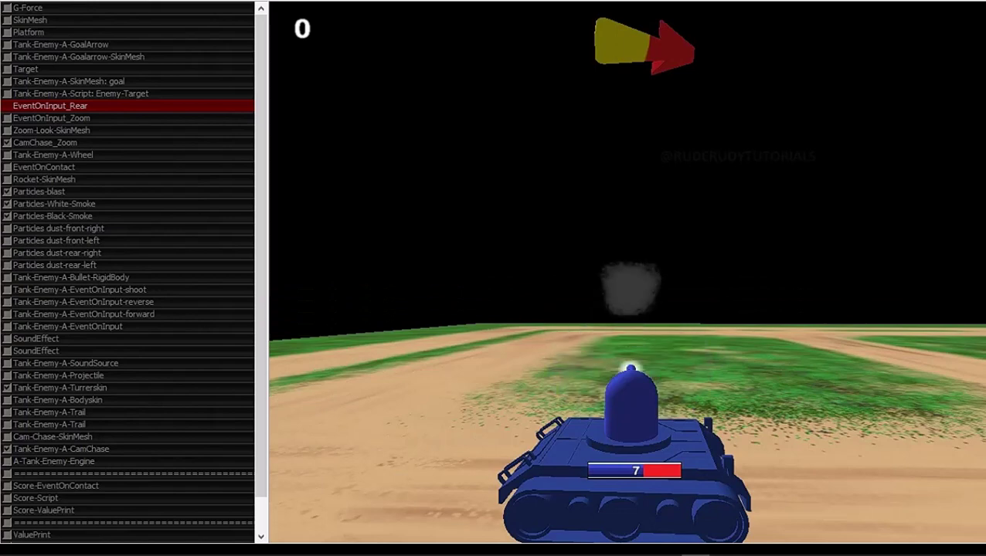
pyautogui.press('space')
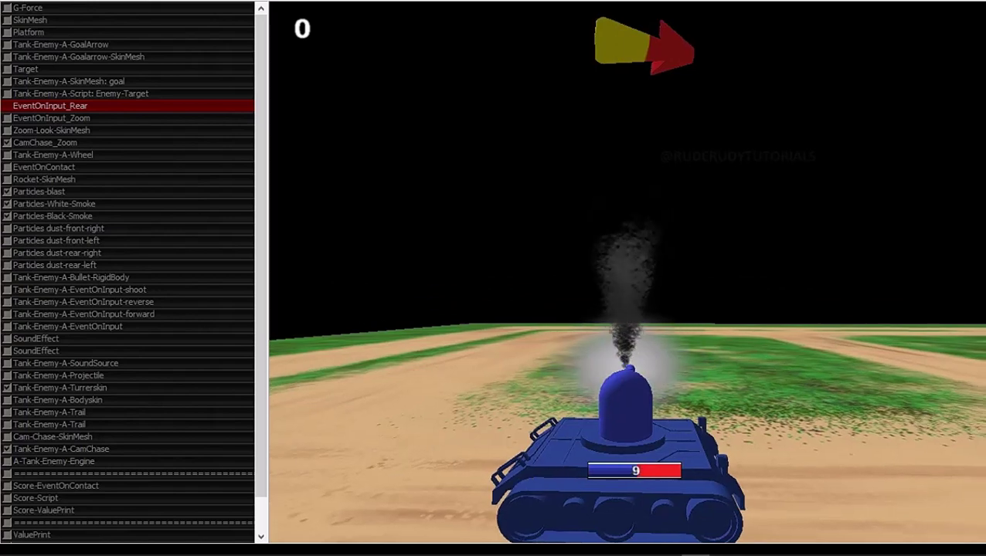
pyautogui.press('Right')
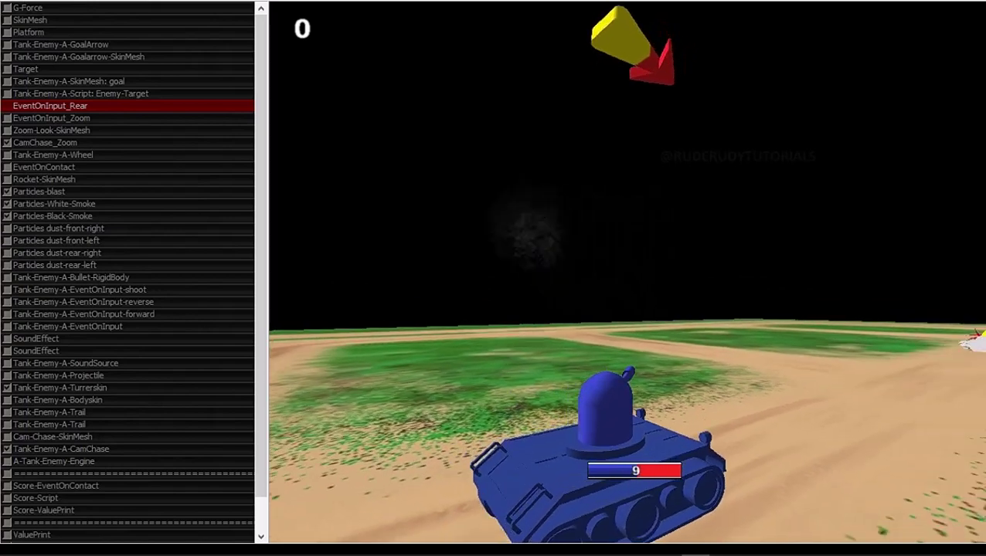
pyautogui.press('Right')
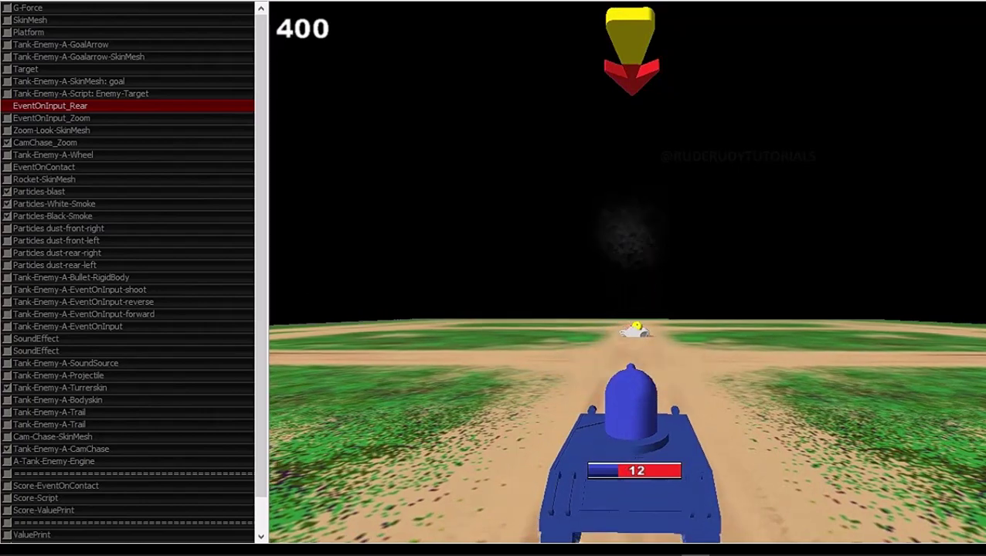
pyautogui.press('Up')
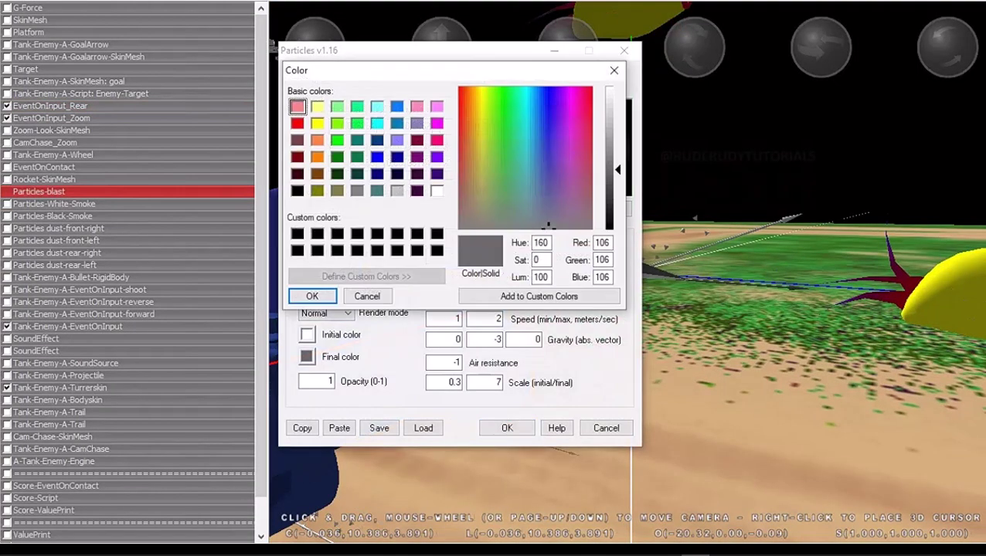
# Set the blast particles' final colour to yellow (242, 222, 83)
pyautogui.click(481, 165)
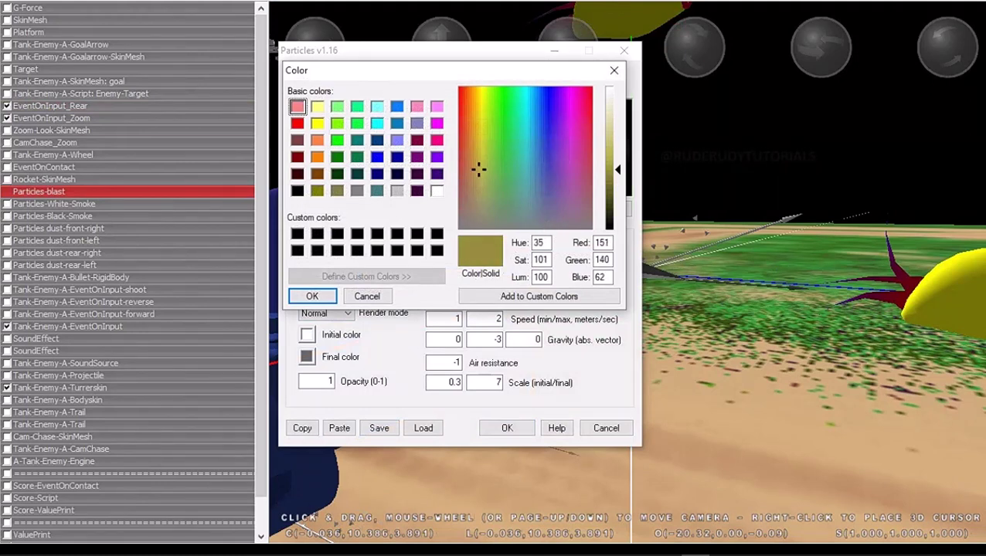
pyautogui.moveTo(478, 170); pyautogui.dragTo(478, 107)
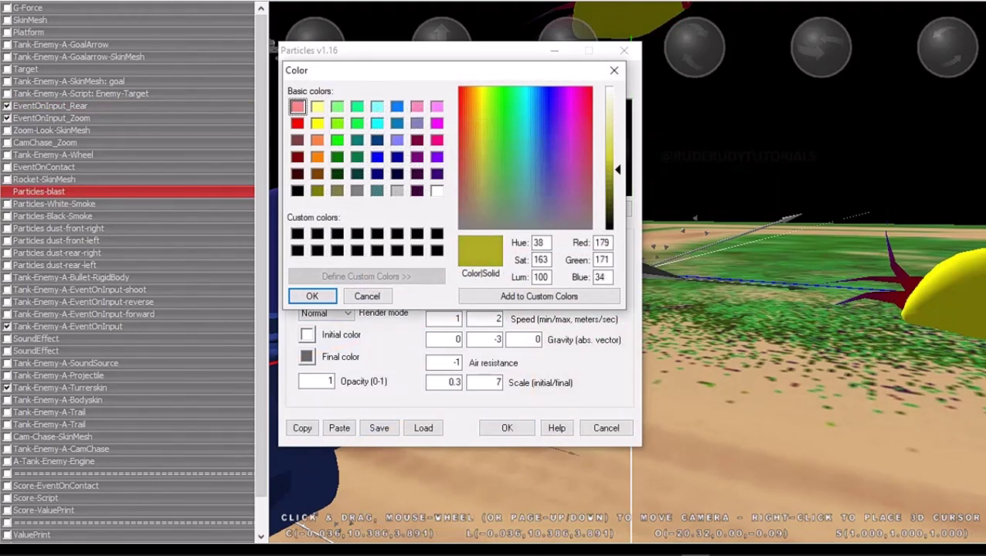
pyautogui.moveTo(617, 169); pyautogui.dragTo(617, 159)
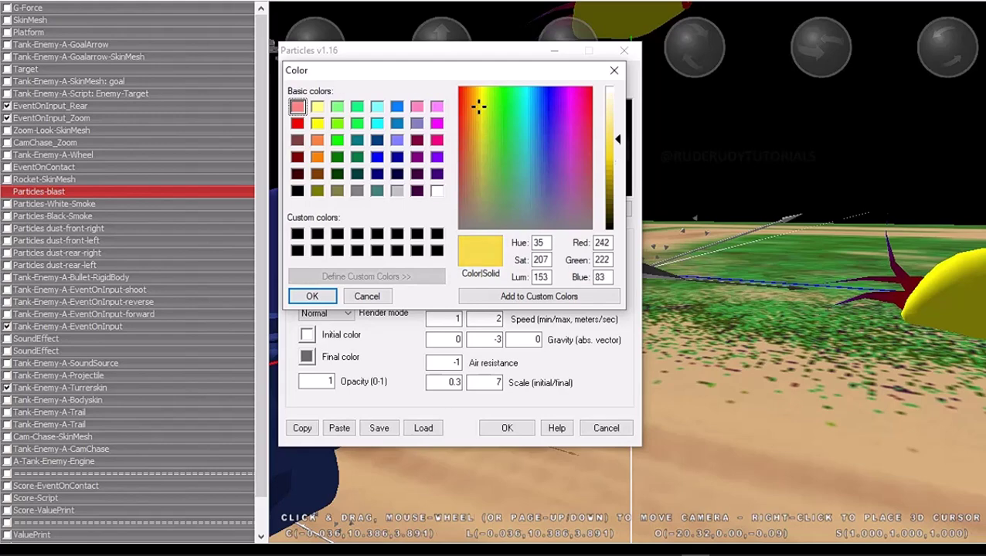
pyautogui.click(311, 296)
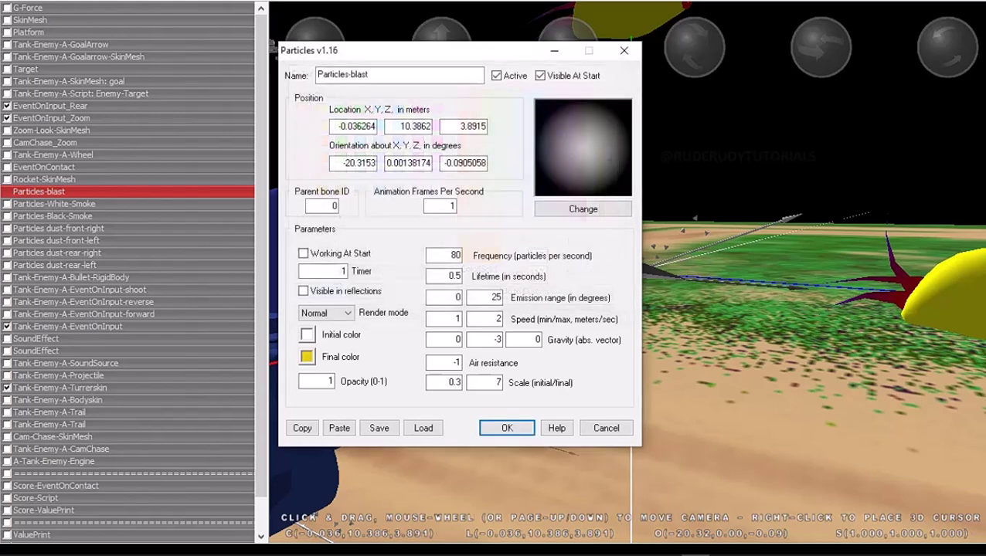
# Set the blast's initial colour to dark red-orange (171, 49, 7) and apply it
pyautogui.click(307, 334)
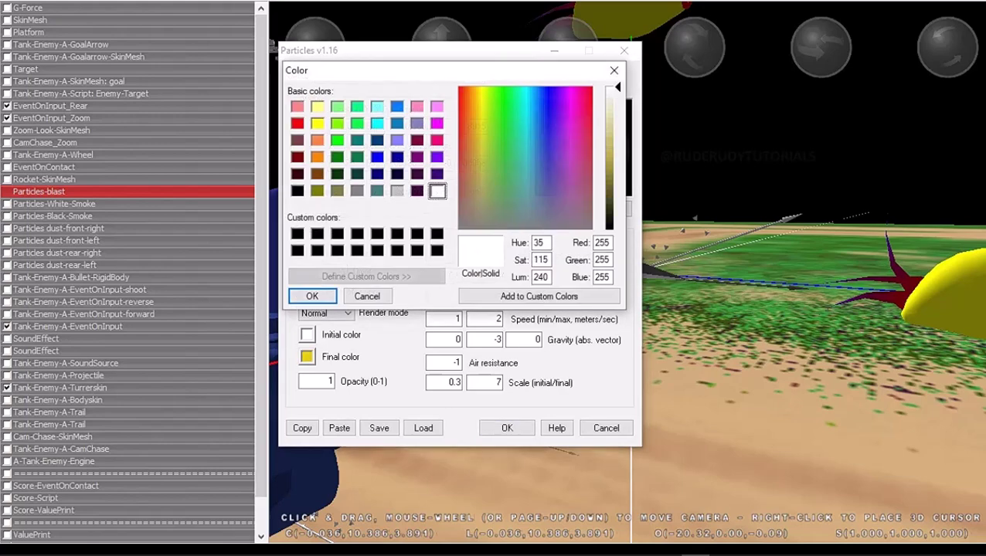
pyautogui.moveTo(468, 96); pyautogui.dragTo(465, 97)
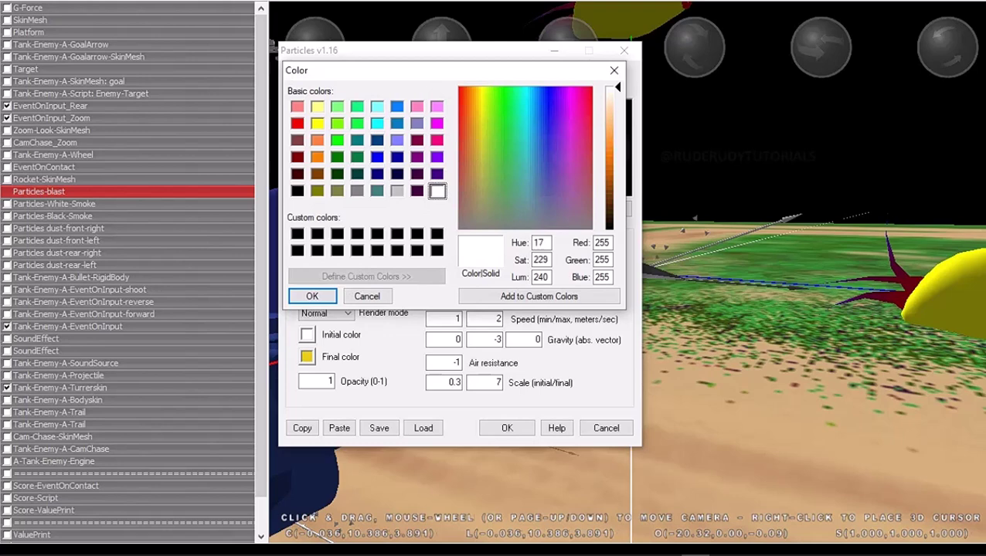
pyautogui.moveTo(611, 102); pyautogui.dragTo(611, 174)
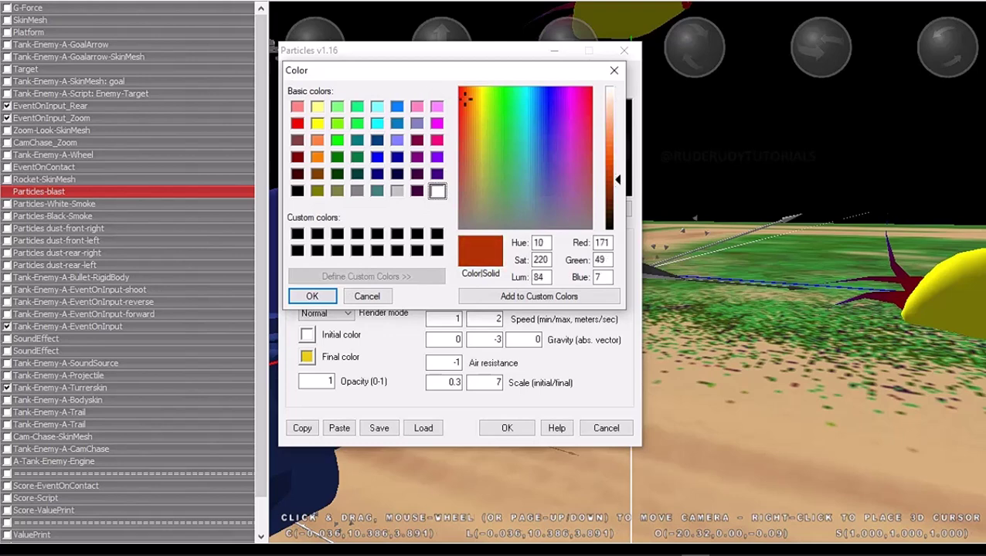
pyautogui.press('Return')
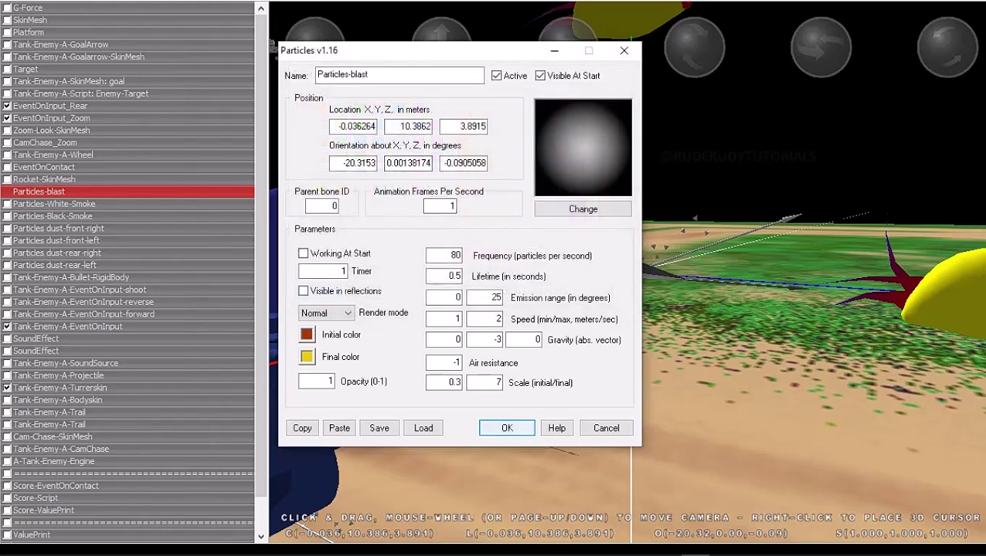
pyautogui.press('Return')
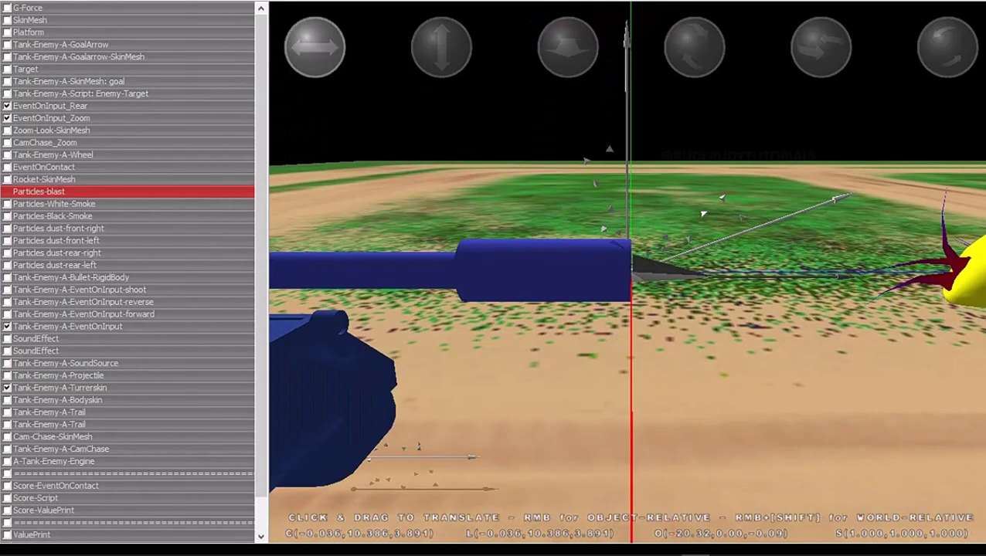
pyautogui.hotkey('alt', 'f')
pyautogui.press('Down')
pyautogui.press('Return')
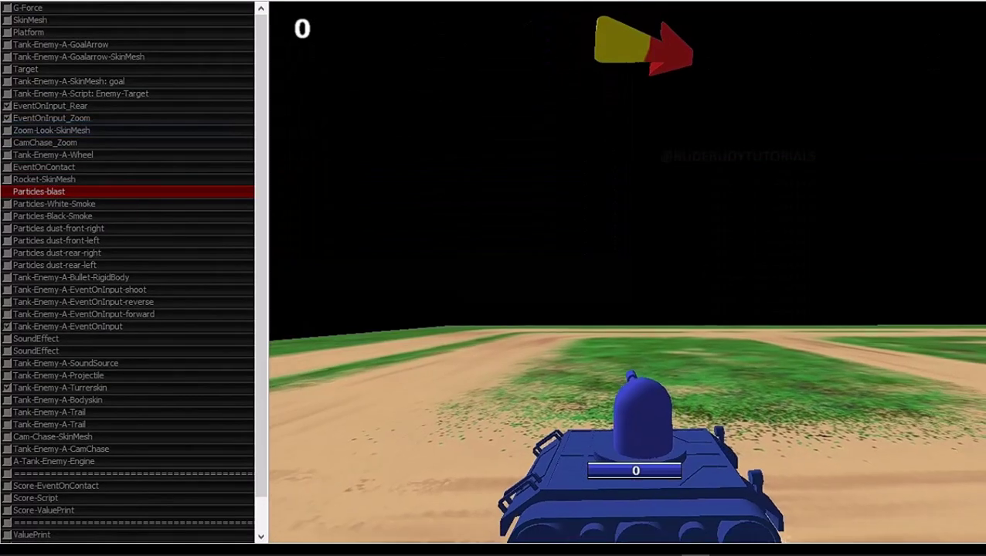
pyautogui.press('space')
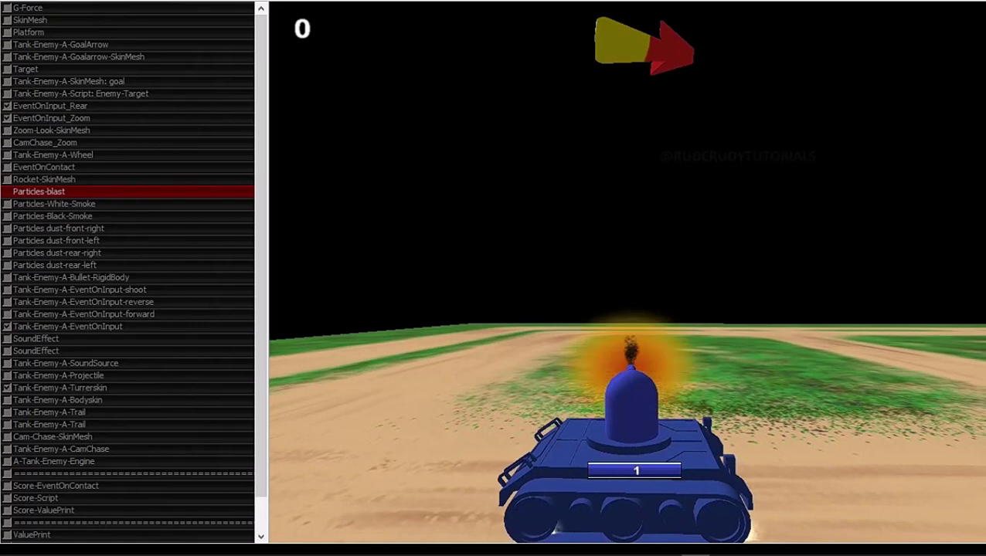
pyautogui.press('Right')
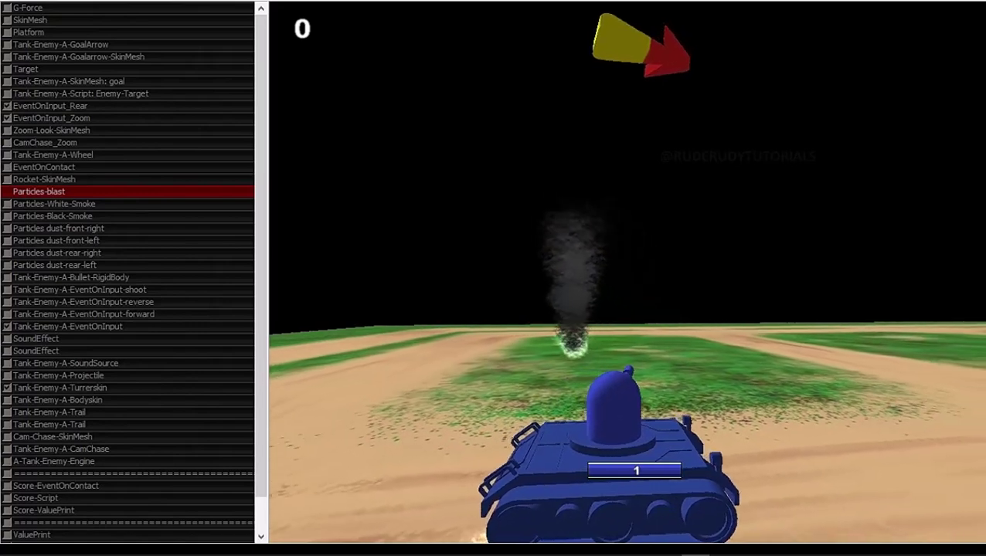
pyautogui.press('Up')
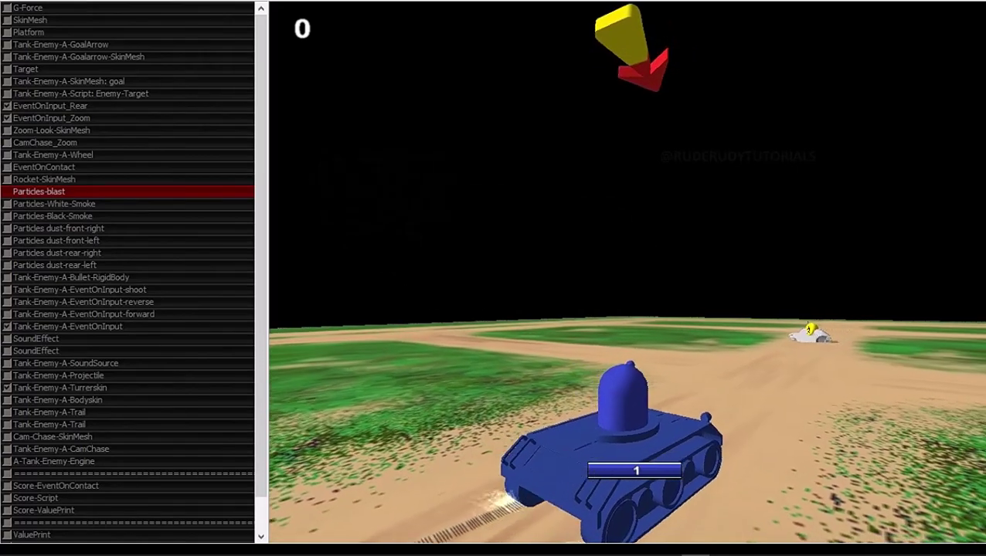
pyautogui.press('Right')
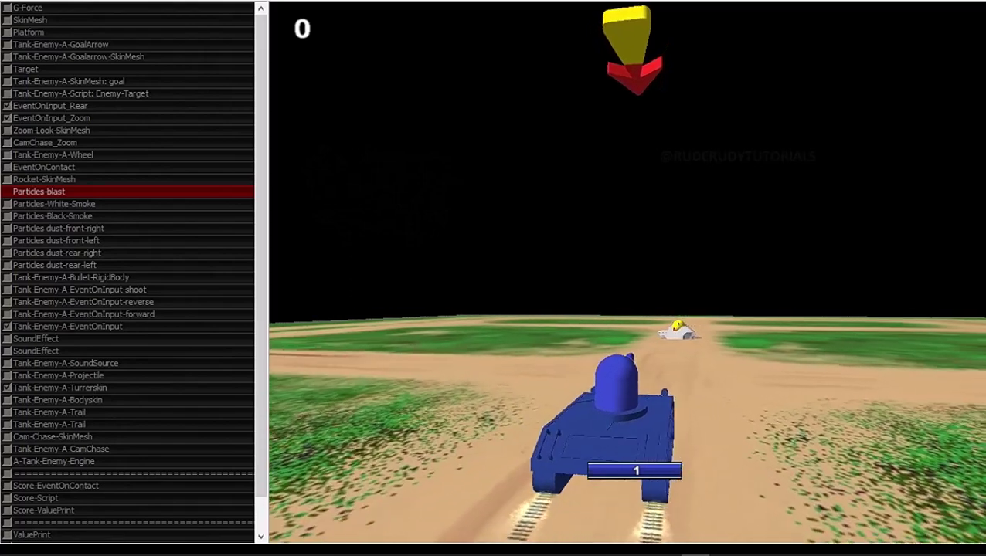
pyautogui.press('space')
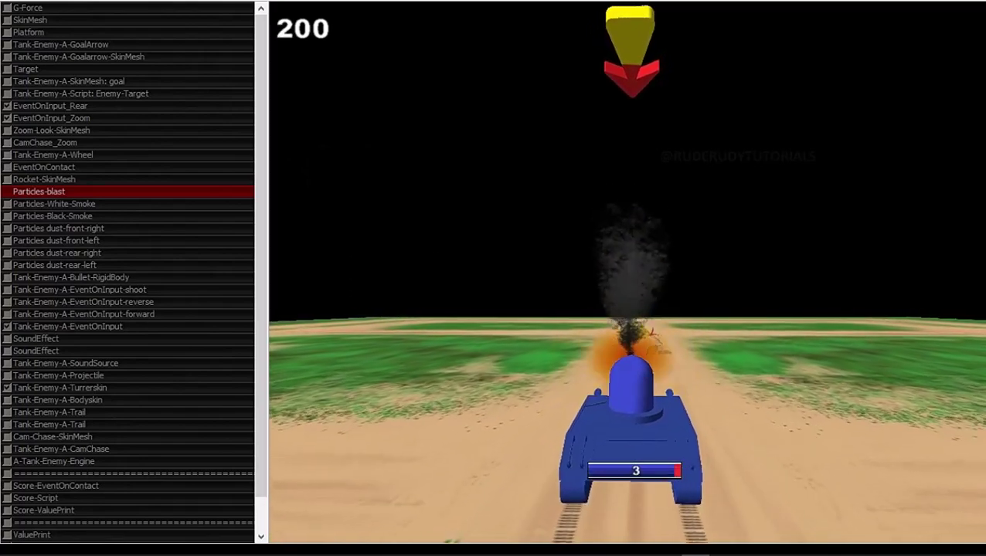
pyautogui.press('Escape')
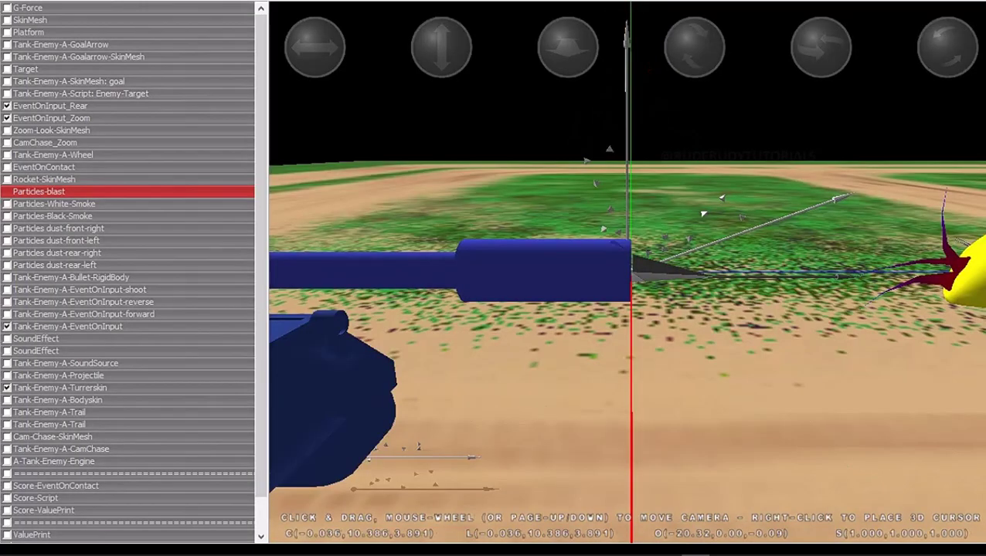
# Lower Particles-blast's lifetime below 0.5 seconds, then run and stop a test game
pyautogui.press('Return')
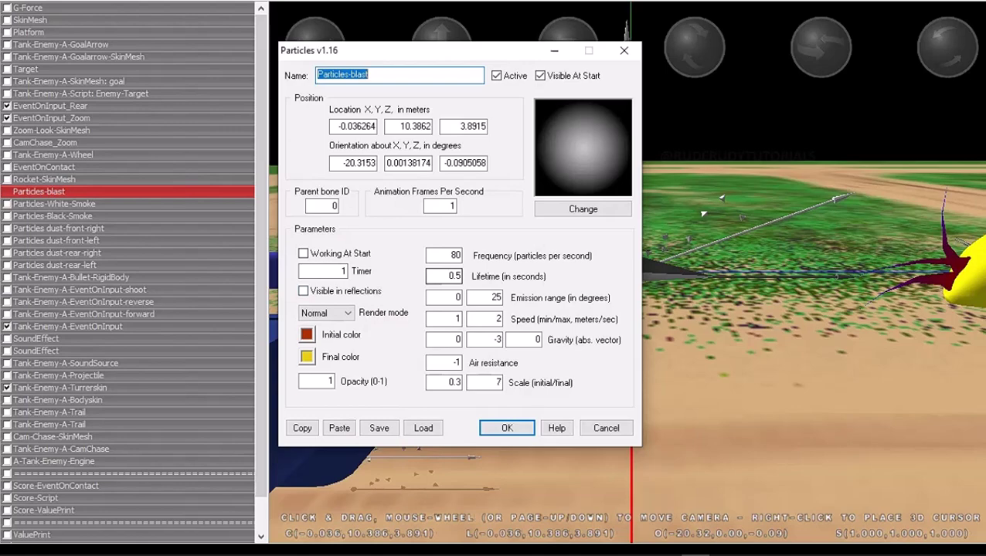
pyautogui.click(455, 276)
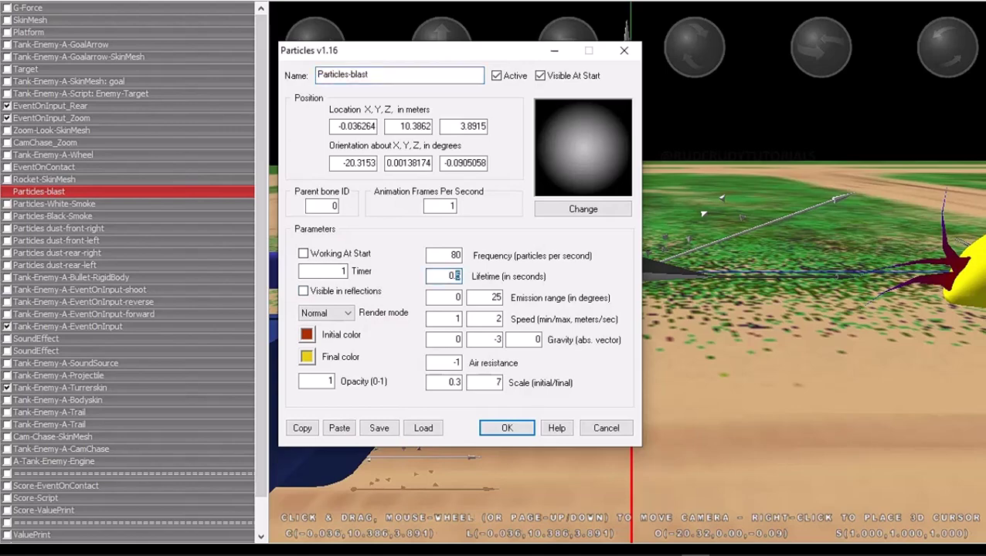
pyautogui.write('0.1')
pyautogui.click(507, 428)
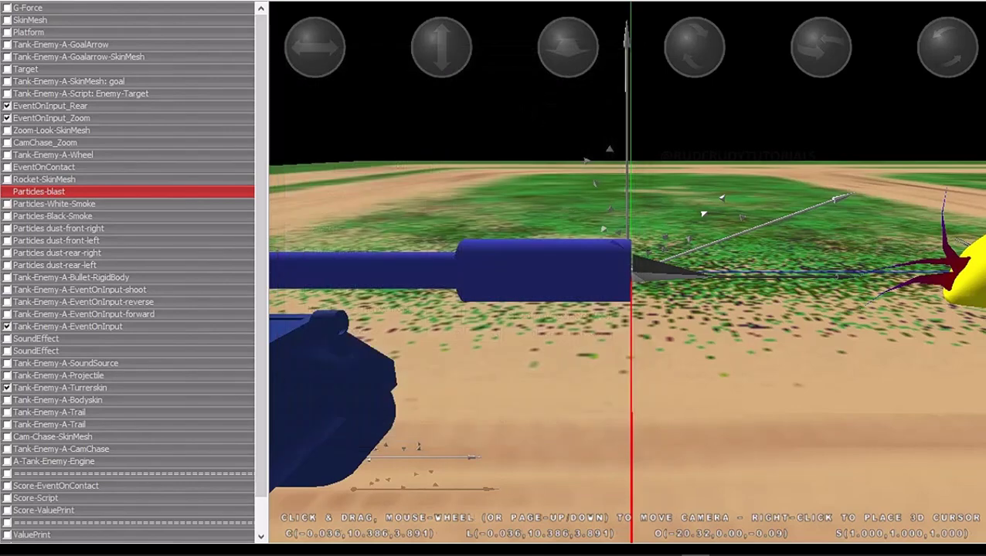
pyautogui.press('space')
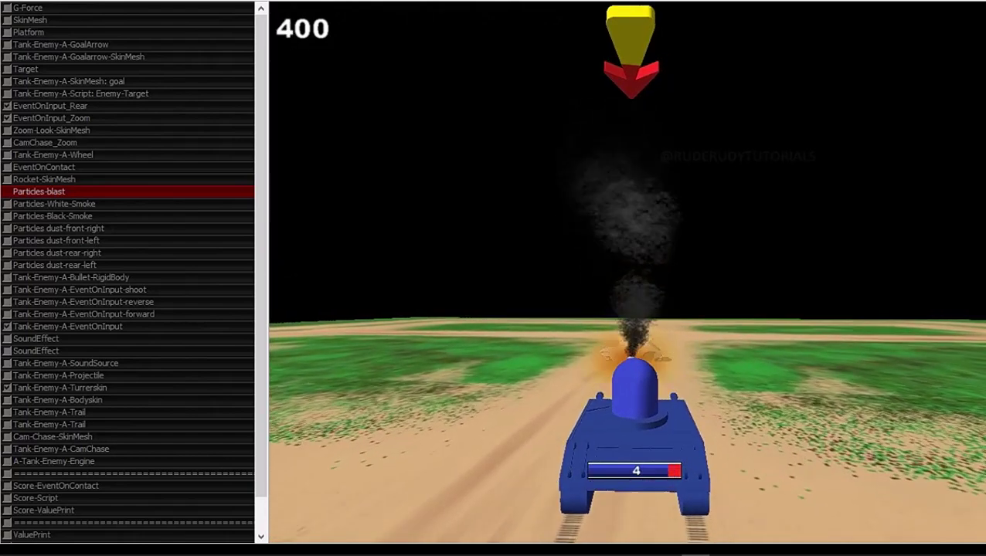
pyautogui.press('Escape')
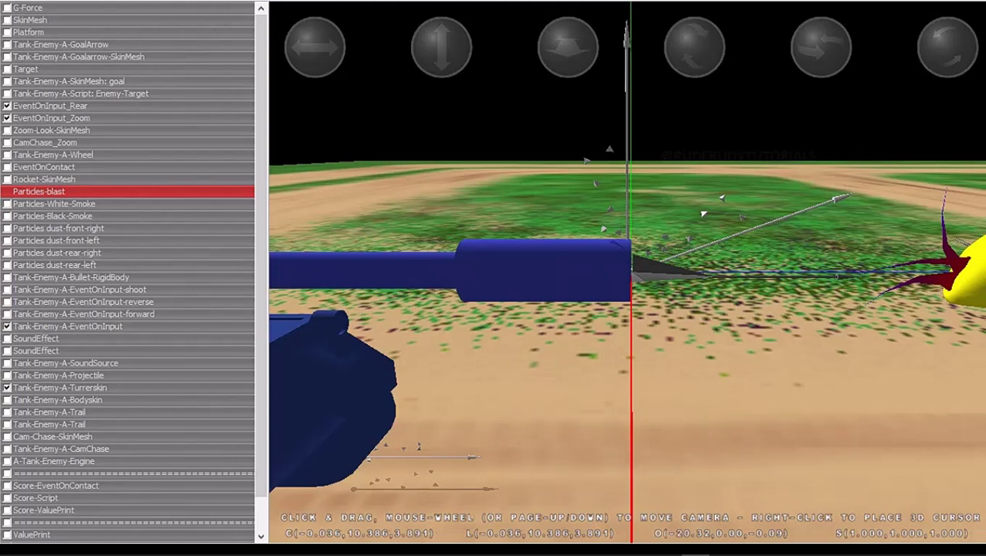
# Reapply the blast particle settings and start play mode
pyautogui.press('Return')
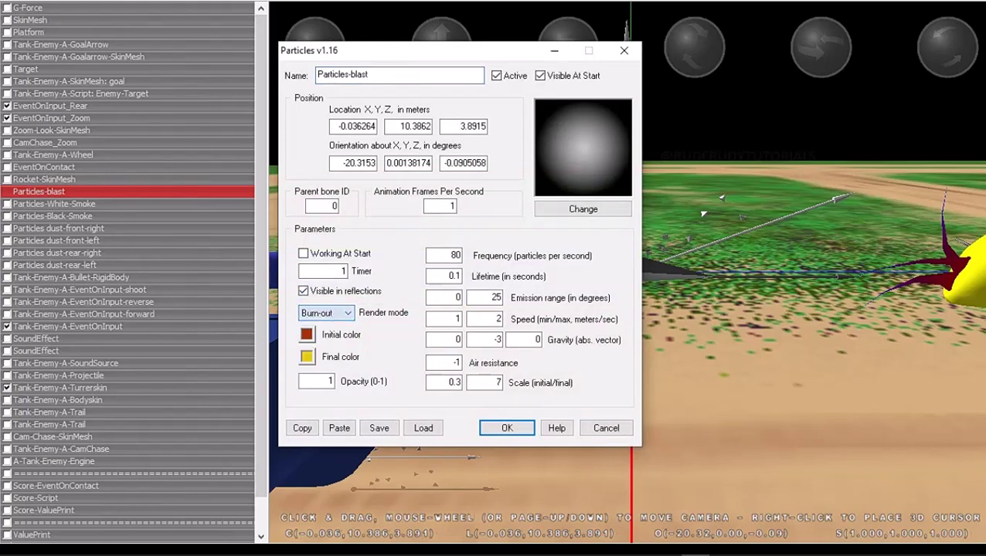
pyautogui.press('Return')
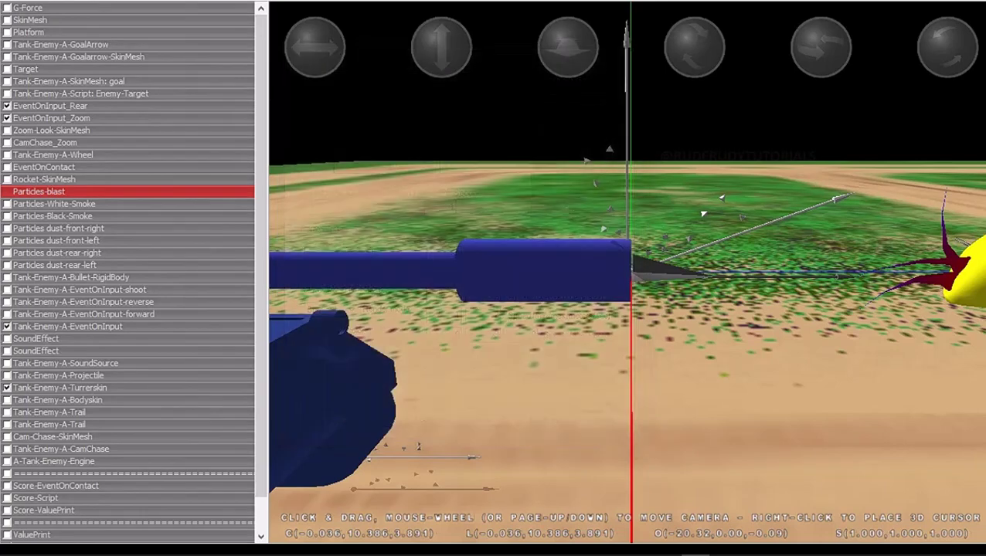
pyautogui.hotkey('alt', 'f')
pyautogui.press('p')
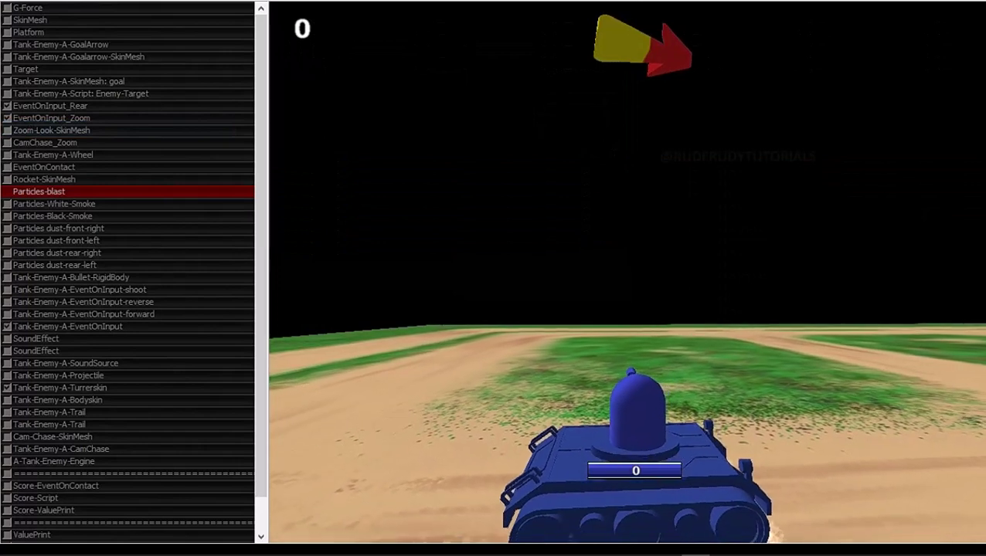
# Shoot the enemy tank, switch to the zoom view, and exit at 5400 points
pyautogui.press('space')
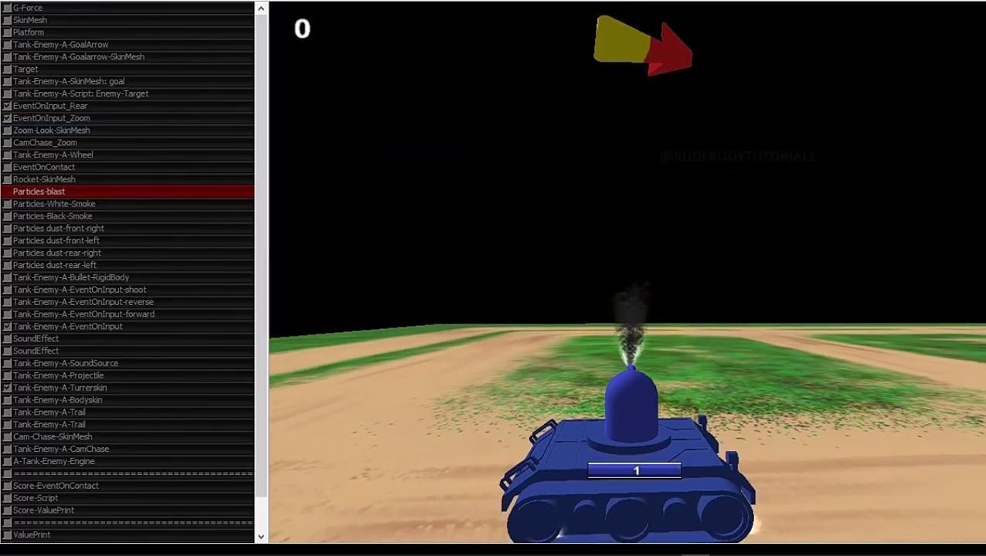
pyautogui.press('Left')
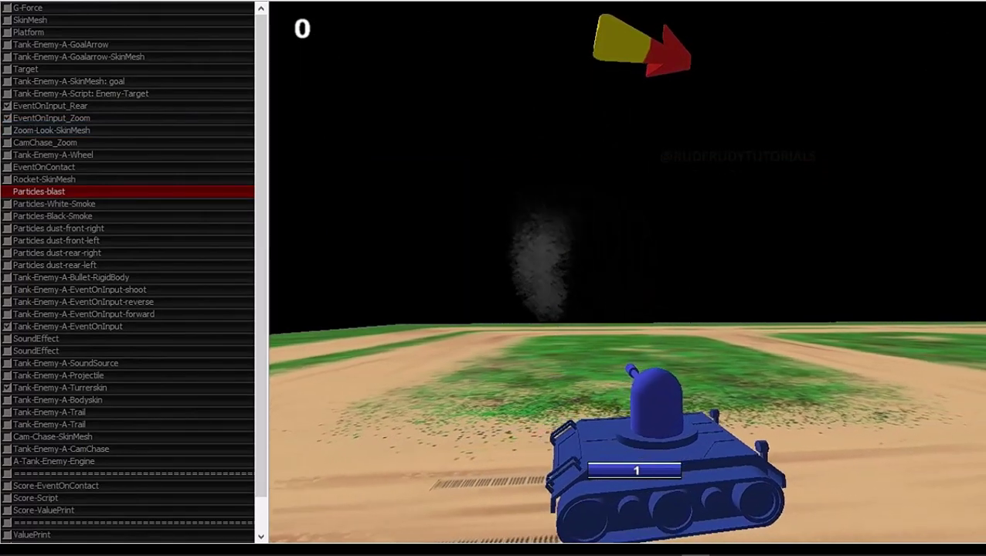
pyautogui.press('Left')
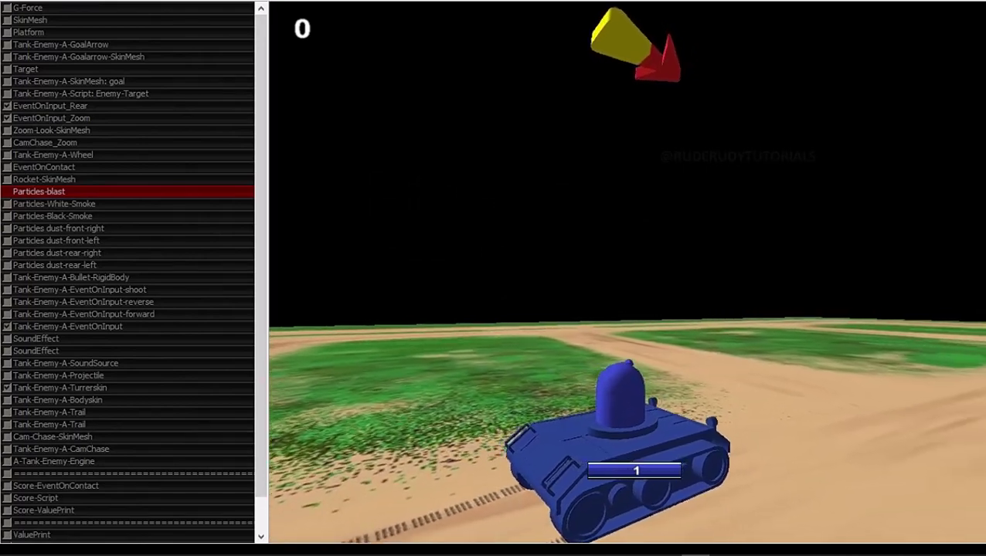
pyautogui.press('Up')
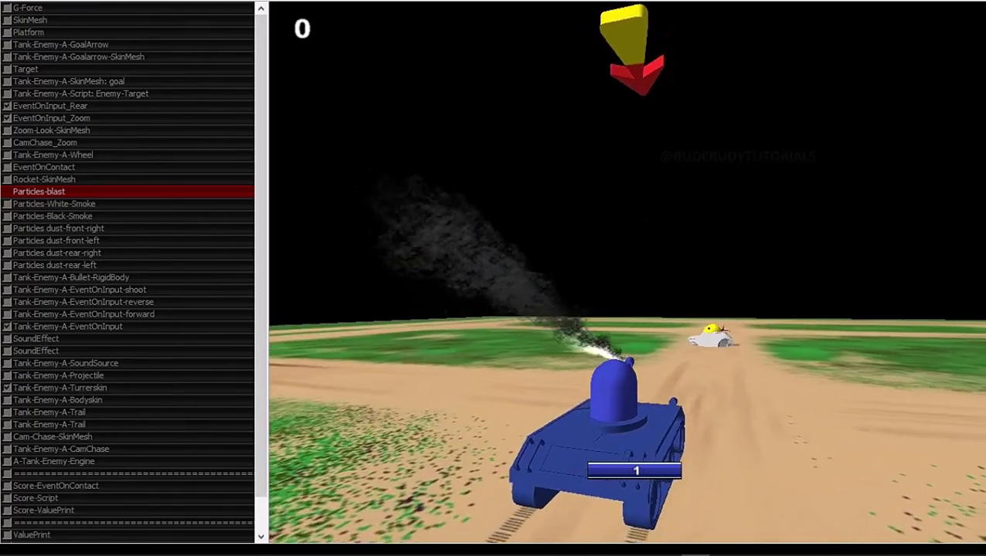
pyautogui.press('Up')
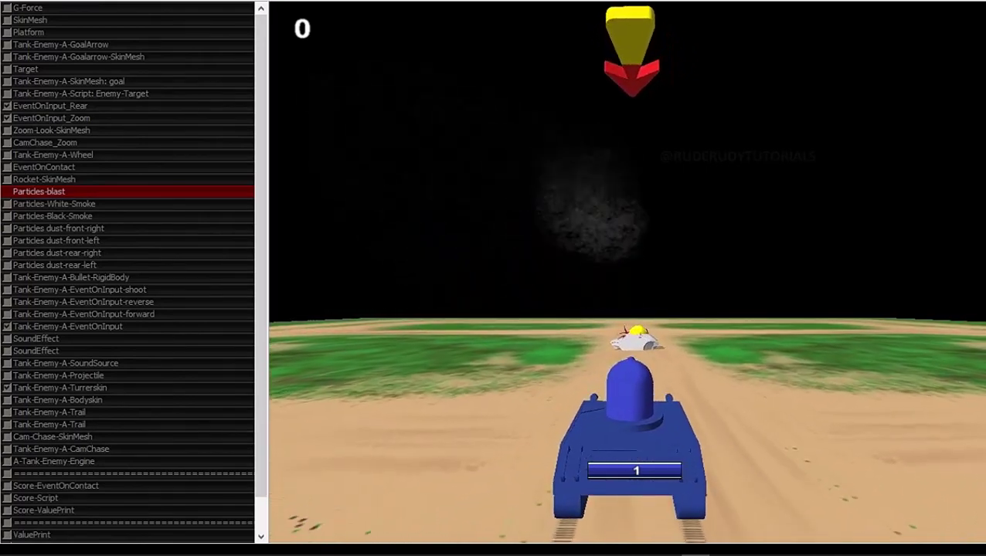
pyautogui.press('space')
pyautogui.press('space')
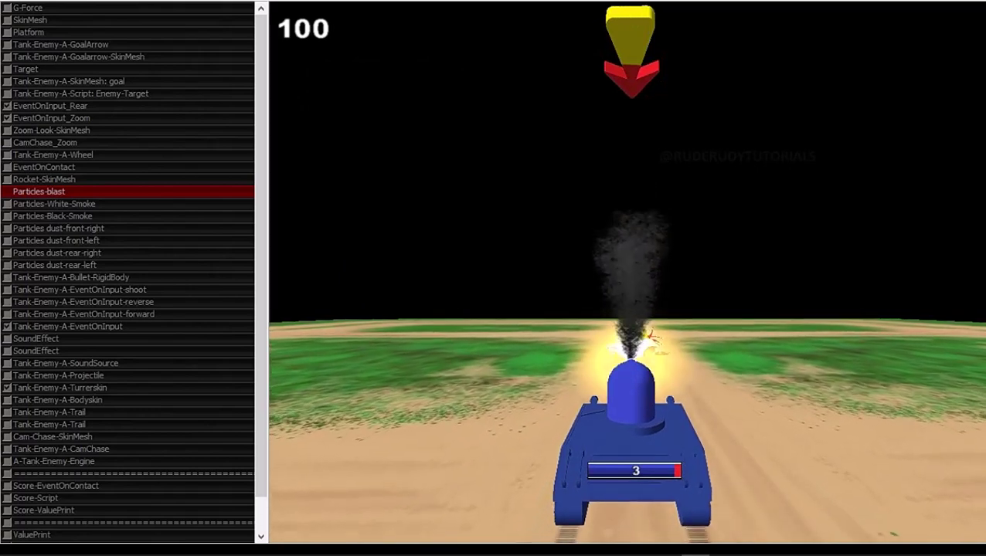
pyautogui.press('space')
pyautogui.press('space')
pyautogui.press('space')
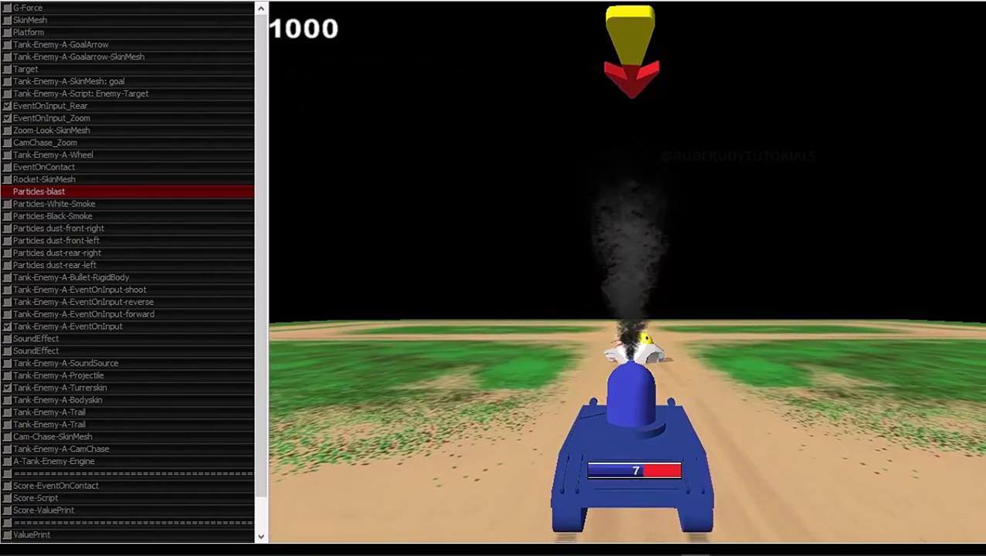
pyautogui.press('space')
pyautogui.press('space')
pyautogui.press('space')
pyautogui.press('space')
pyautogui.press('space')
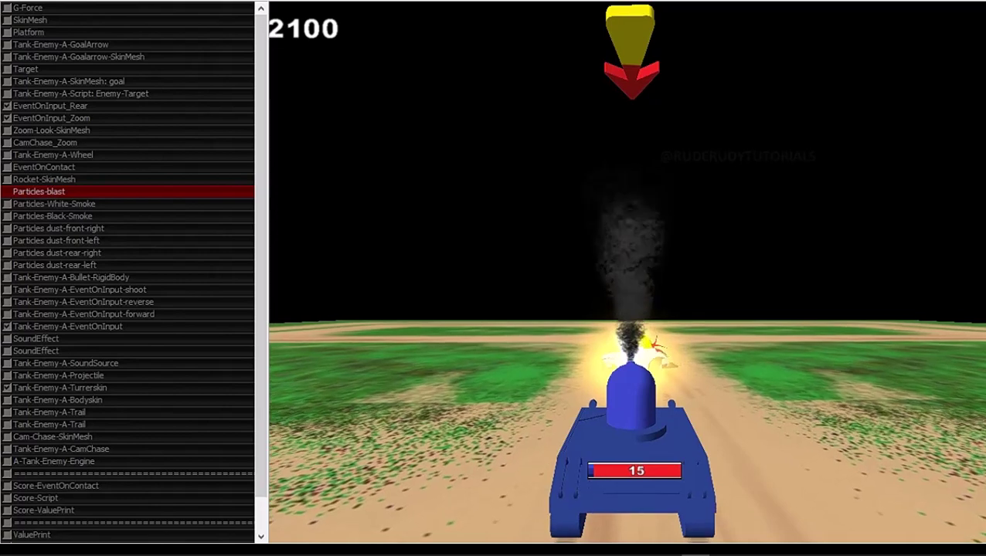
pyautogui.press('space')
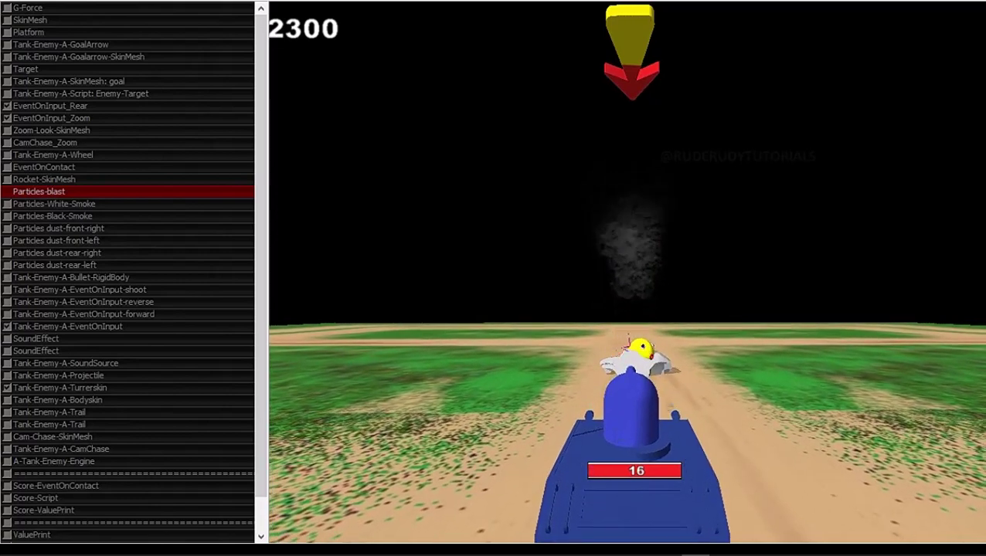
pyautogui.press('z')
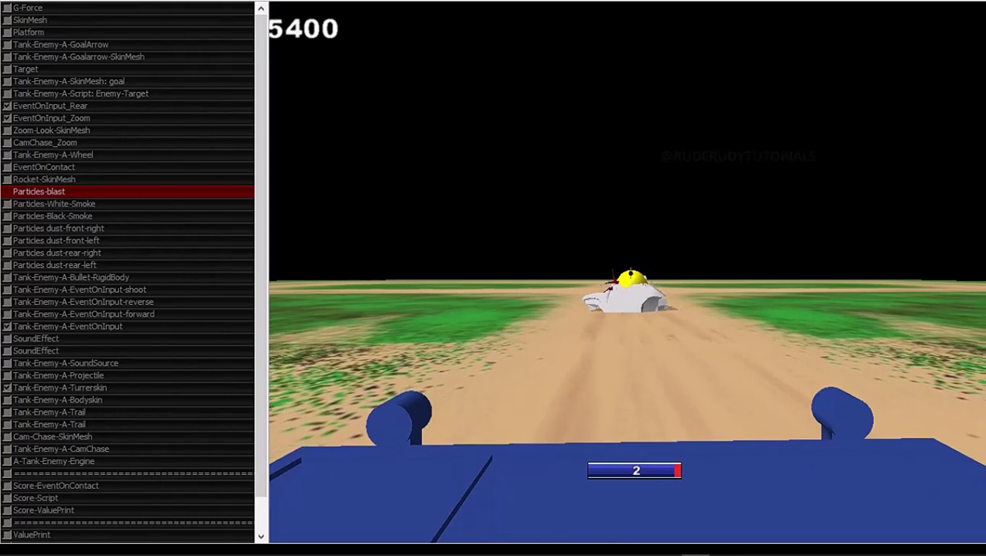
pyautogui.press('Escape')
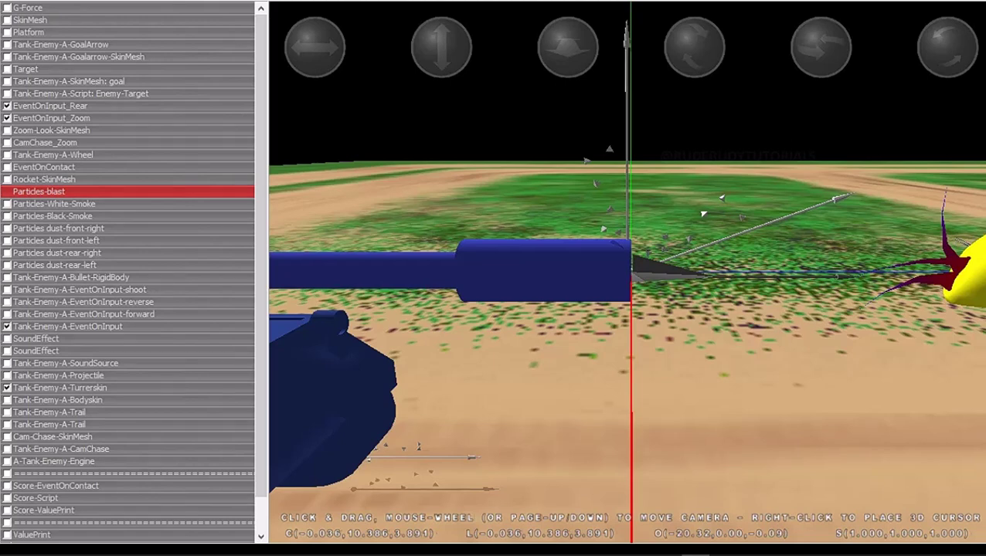
pyautogui.doubleClick(58, 376)
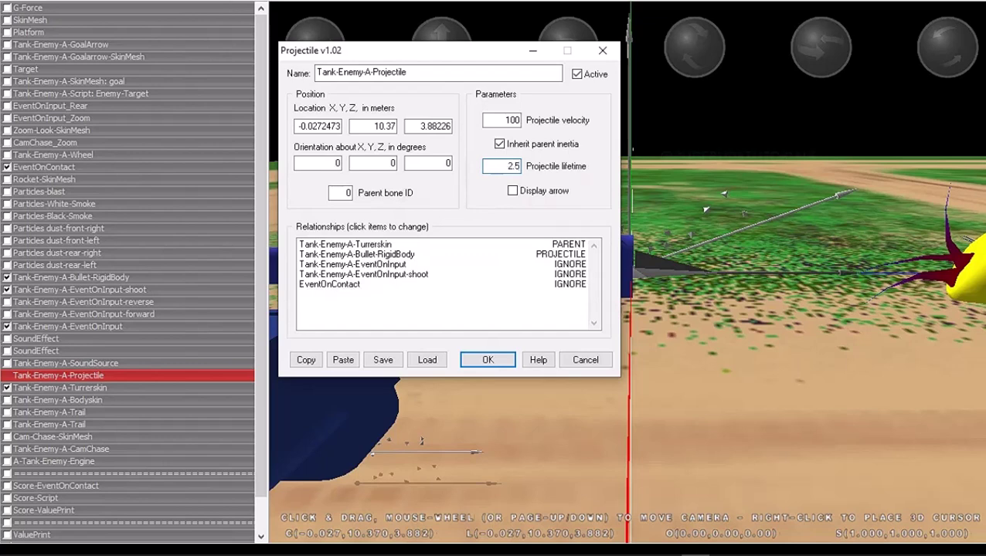
pyautogui.click(488, 359)
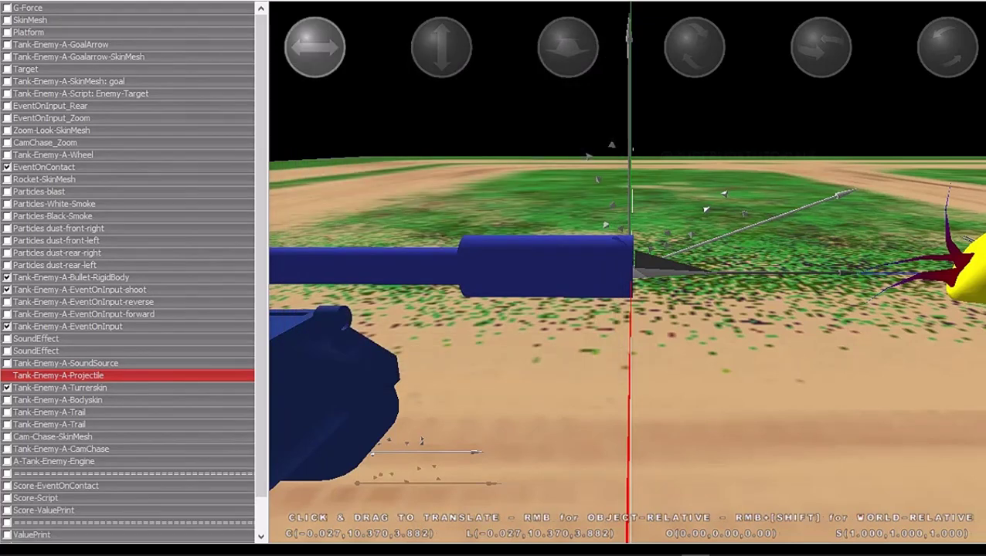
pyautogui.click(46, 127)
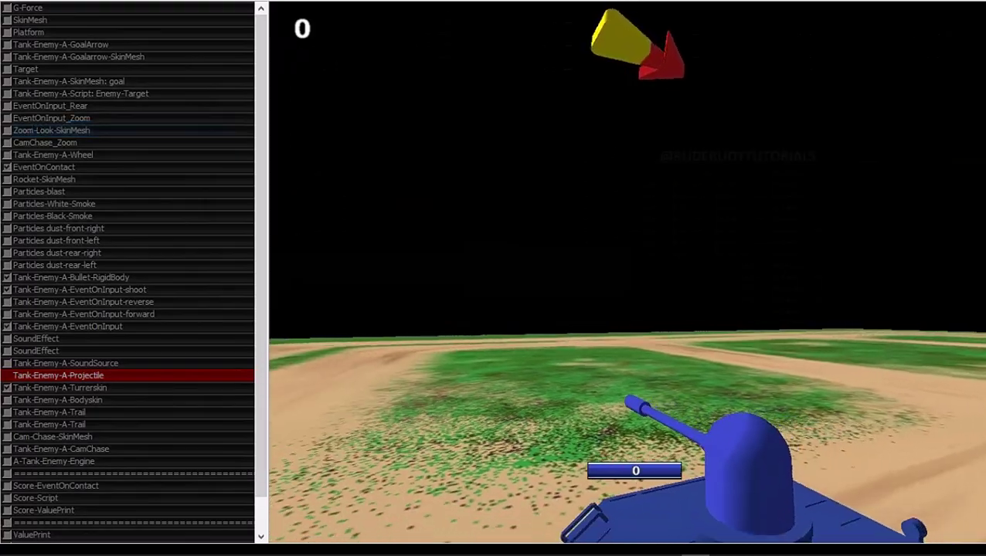
pyautogui.press('Right')
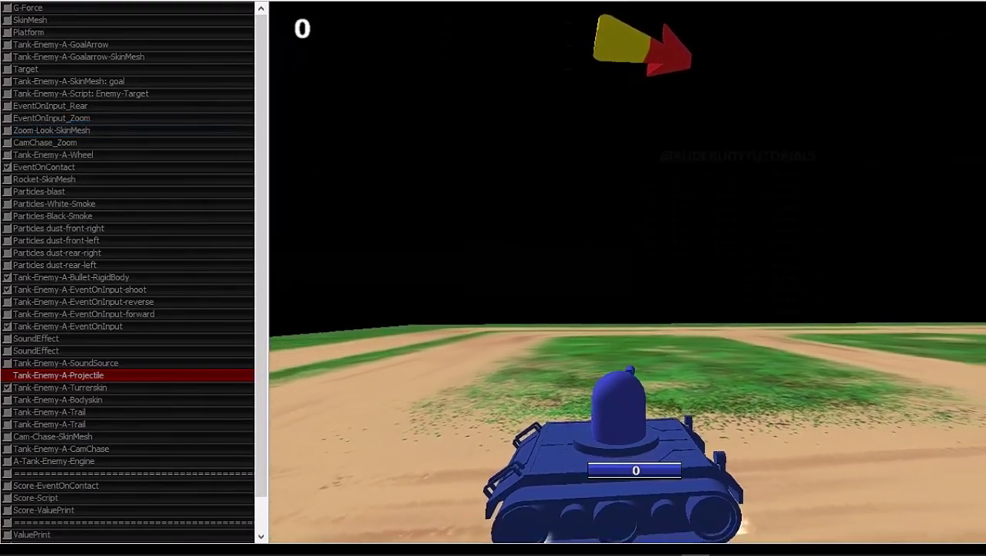
pyautogui.press('Right')
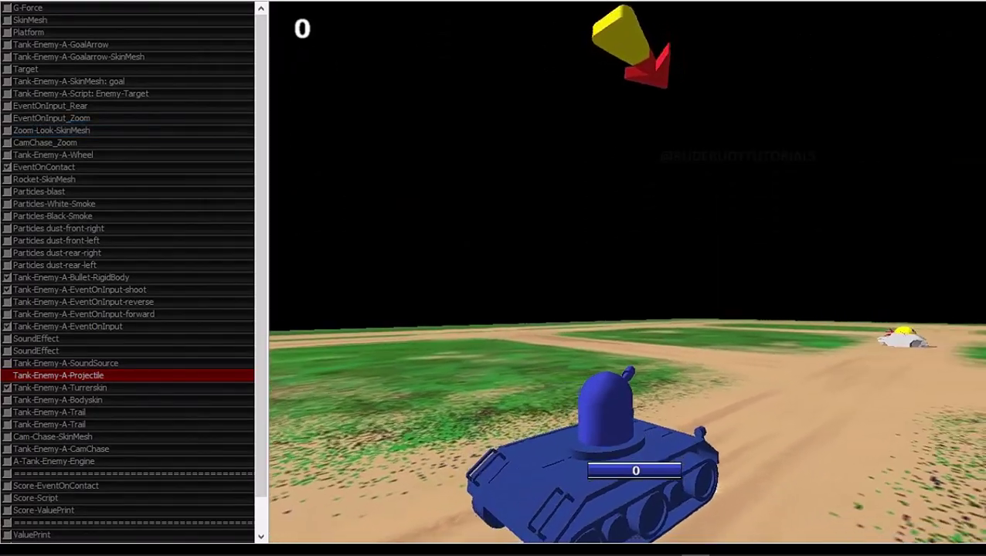
pyautogui.press('Right')
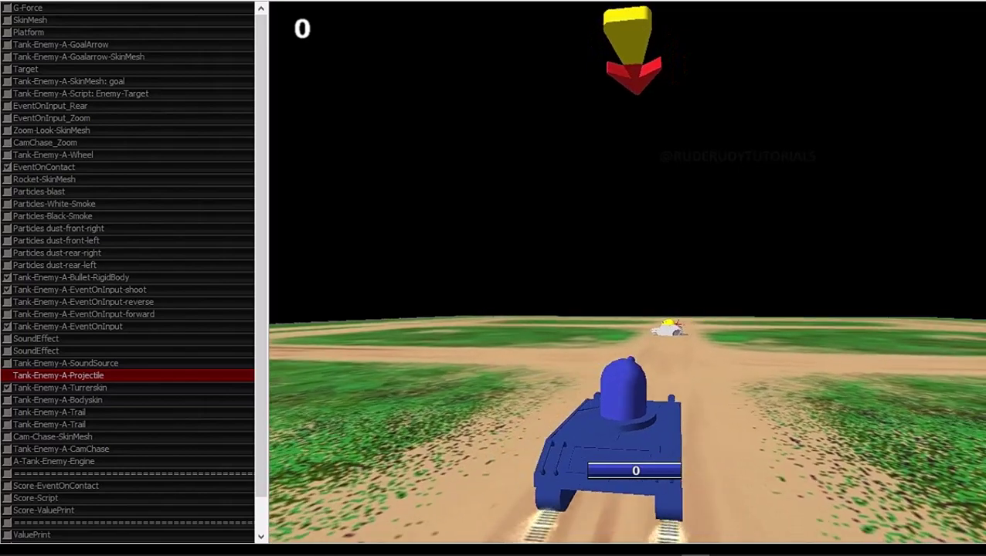
pyautogui.press('Up')
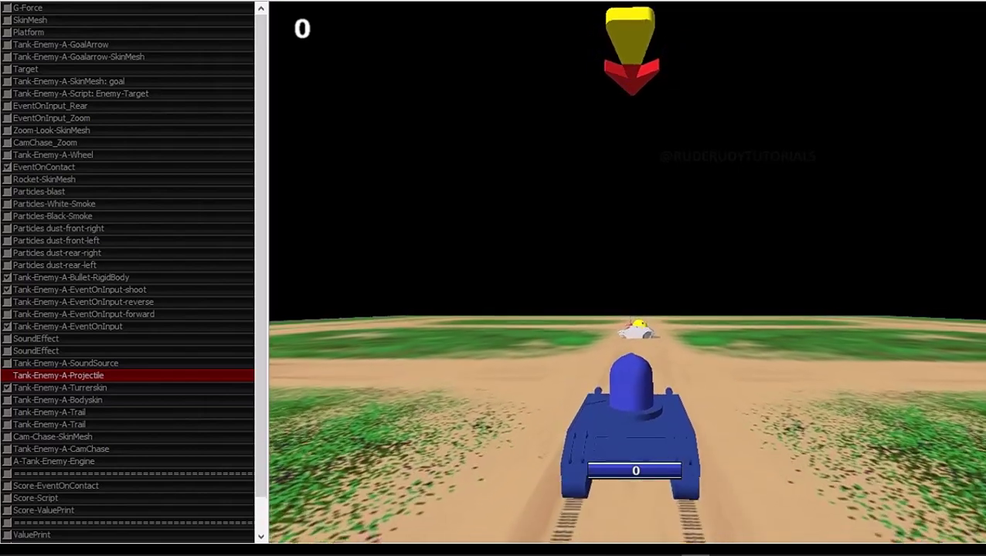
pyautogui.press('z')
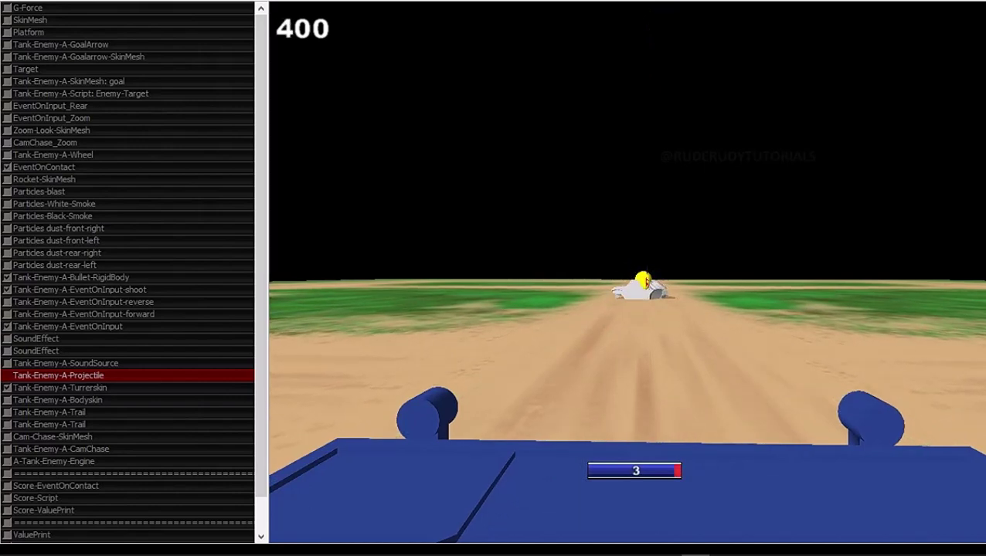
pyautogui.press('Right')
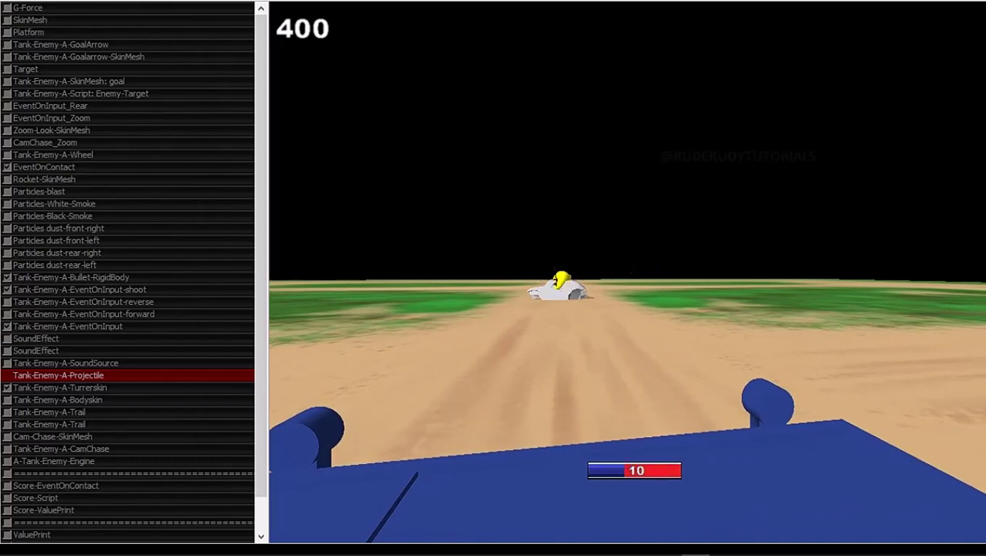
pyautogui.press('Escape')
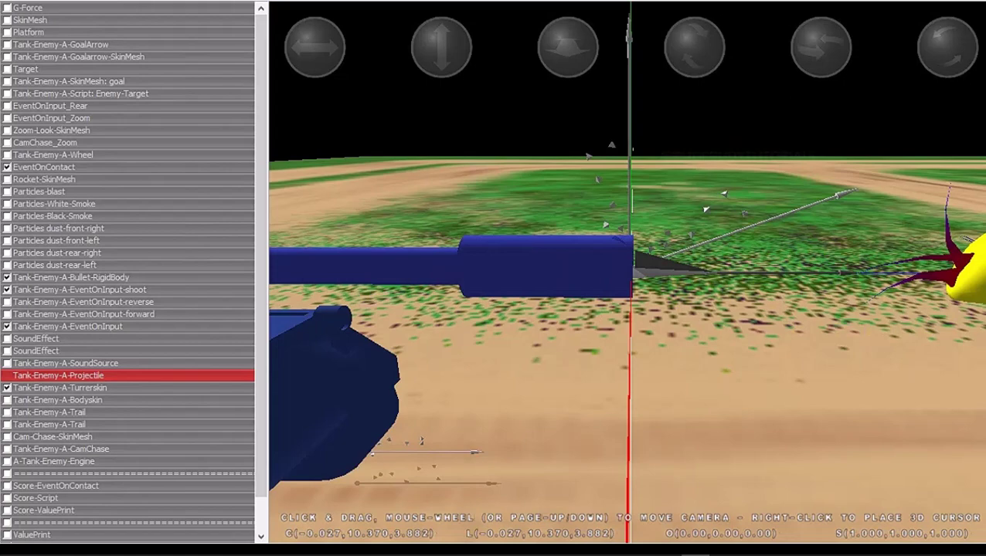
# Shorten Tank-Enemy-A-Projectile's lifetime and start play mode
pyautogui.doubleClick(58, 376)
pyautogui.write('1.2')
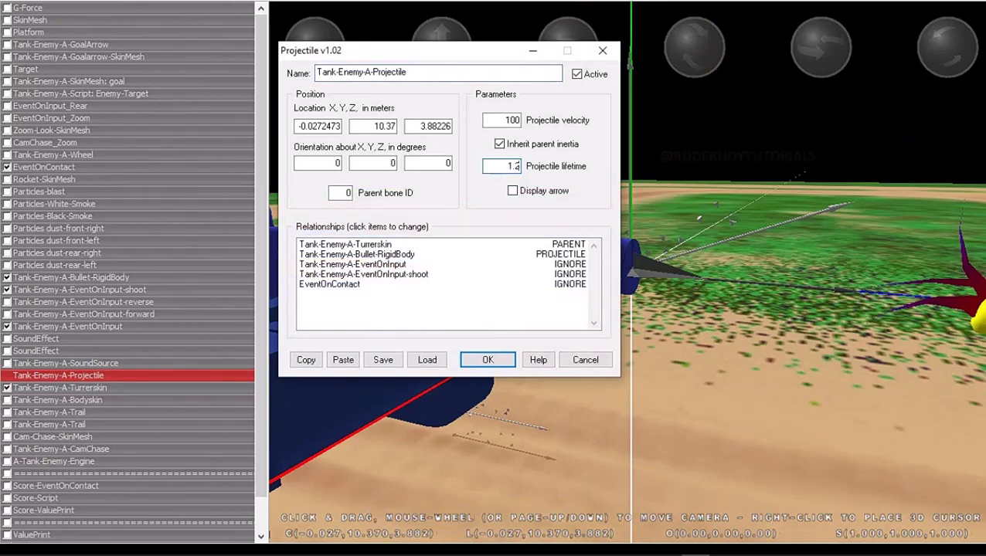
pyautogui.press('Return')
pyautogui.hotkey('alt', 'f')
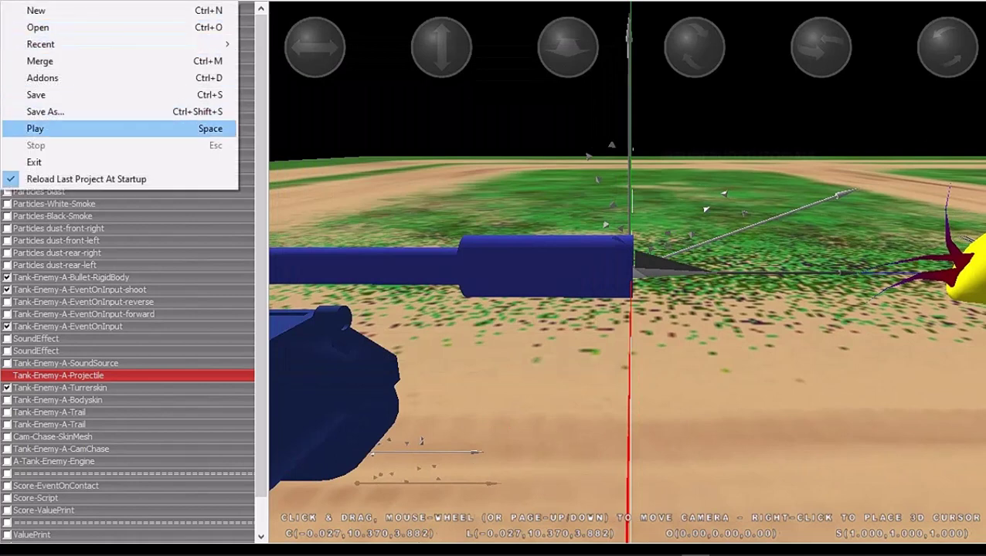
pyautogui.press('Return')
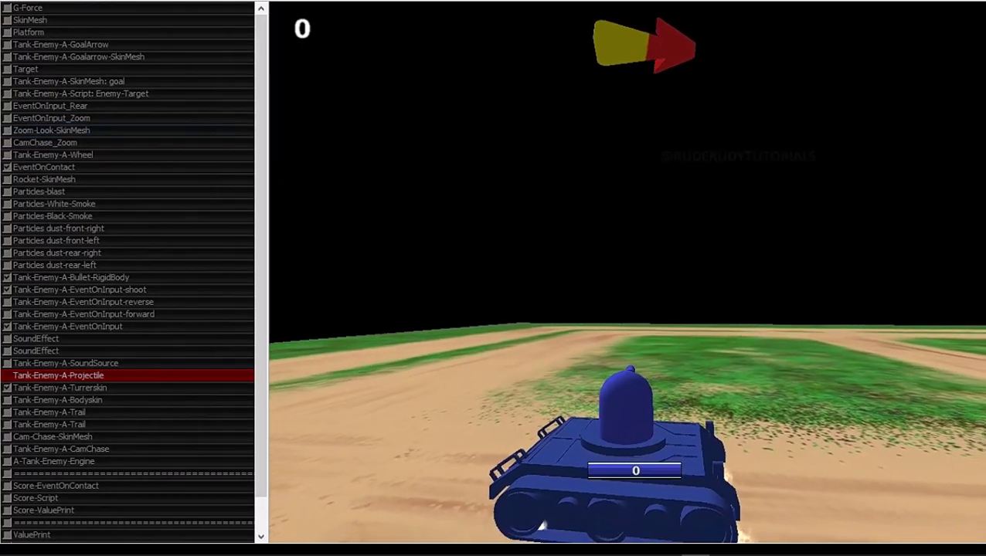
# Turn right toward the enemy tank and fire several shots
pyautogui.press('Right')
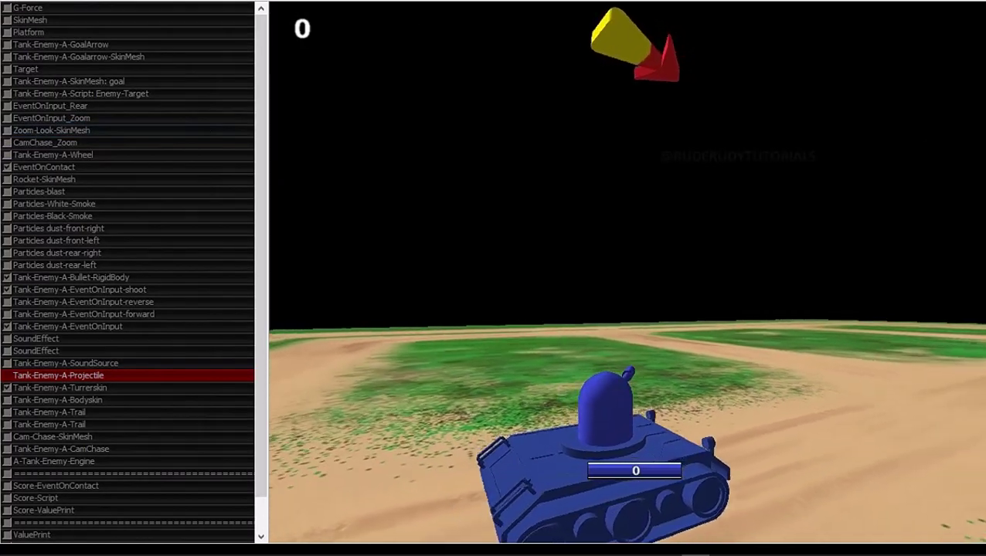
pyautogui.press('Right')
pyautogui.press('space')
pyautogui.press('space')
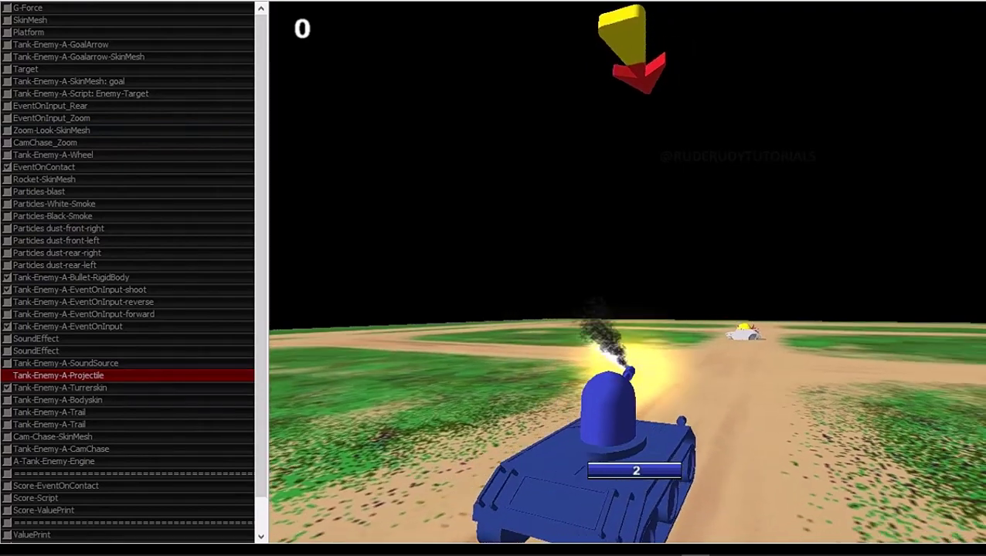
pyautogui.press('Right')
pyautogui.press('space')
pyautogui.press('space')
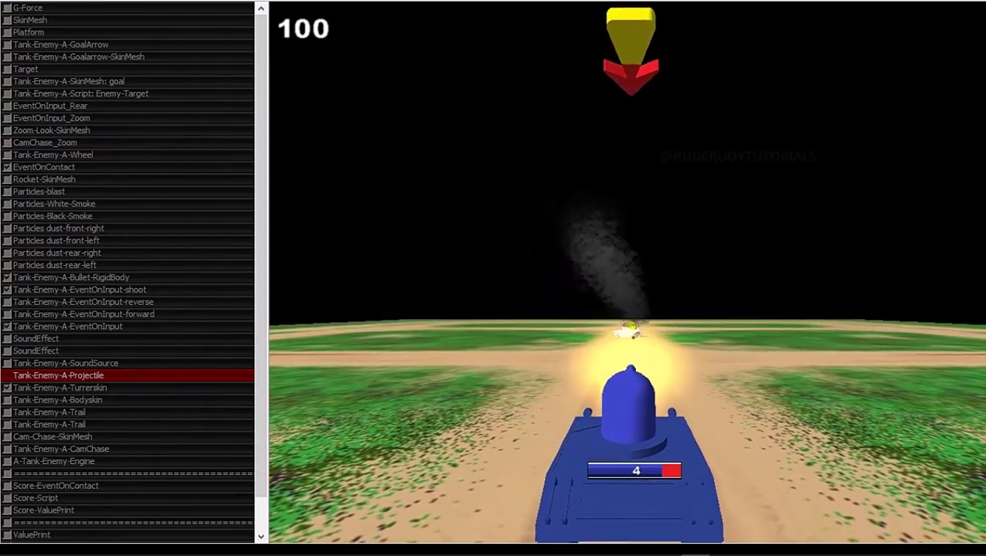
pyautogui.press('Right')
pyautogui.press('space')
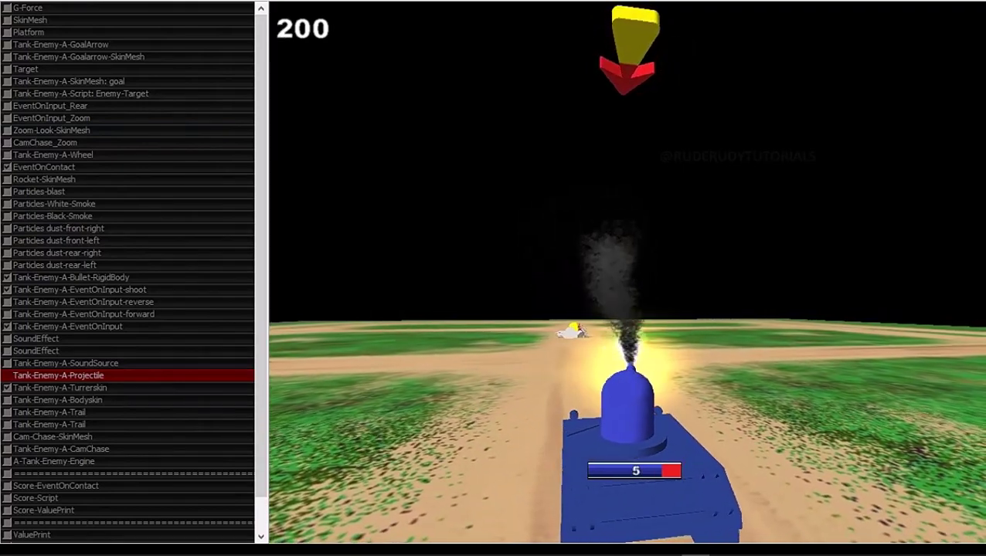
pyautogui.press('space')
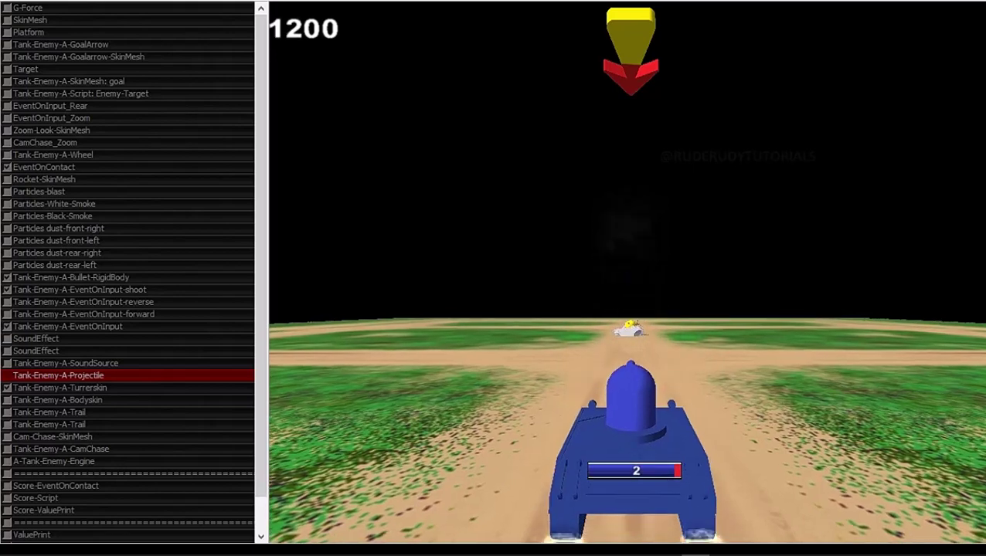
# Switch to the zoom view and steer to line up hits, reaching 4000 points
pyautogui.press('z')
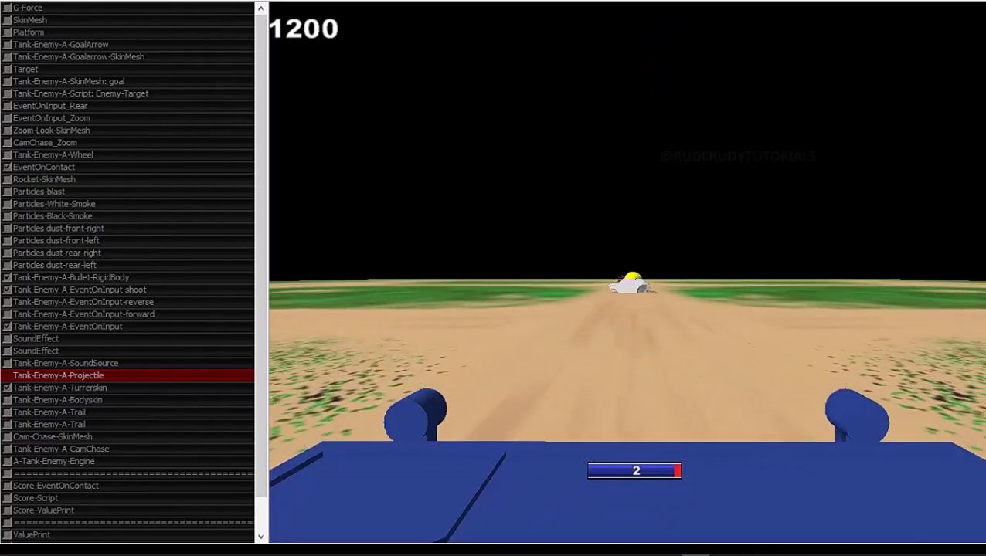
pyautogui.press('Left')
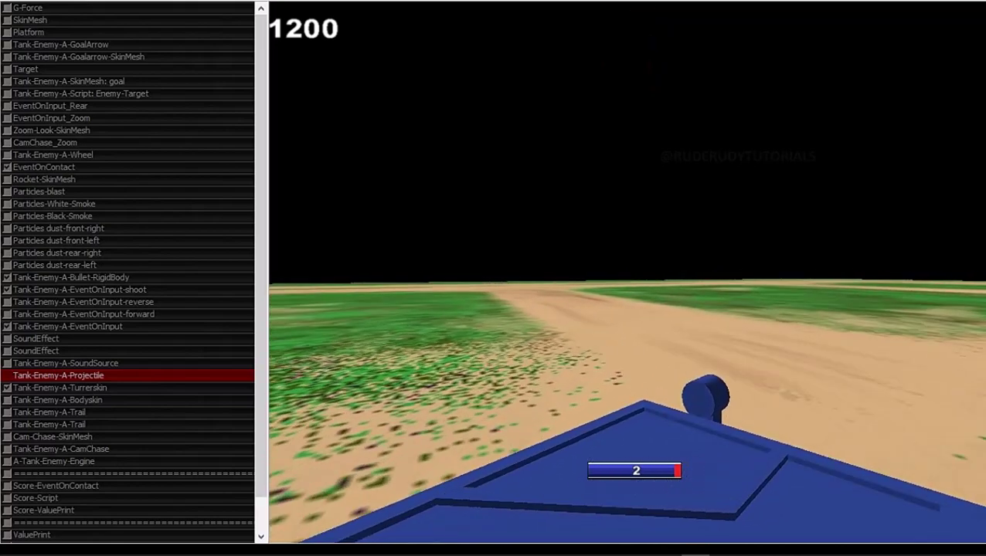
pyautogui.press('Left')
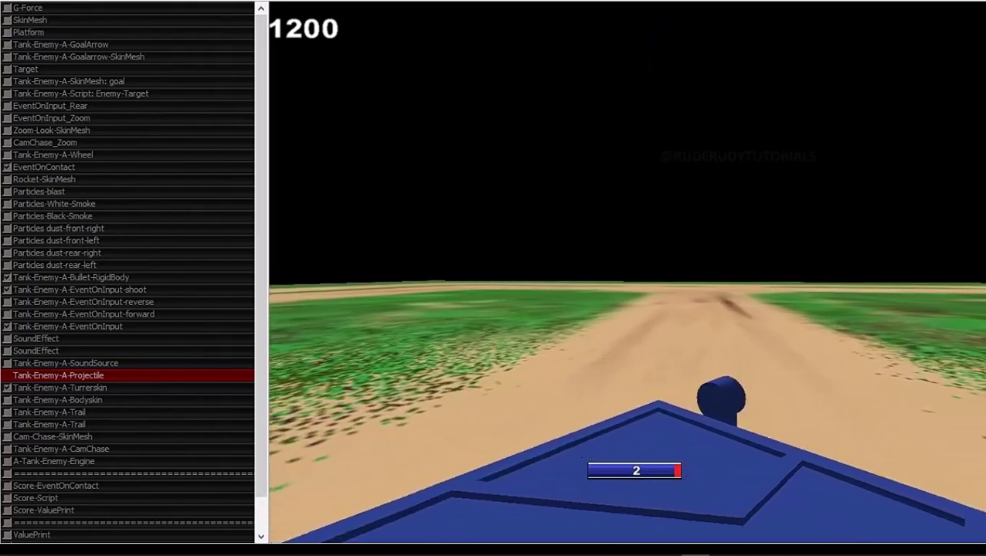
pyautogui.press('Left')
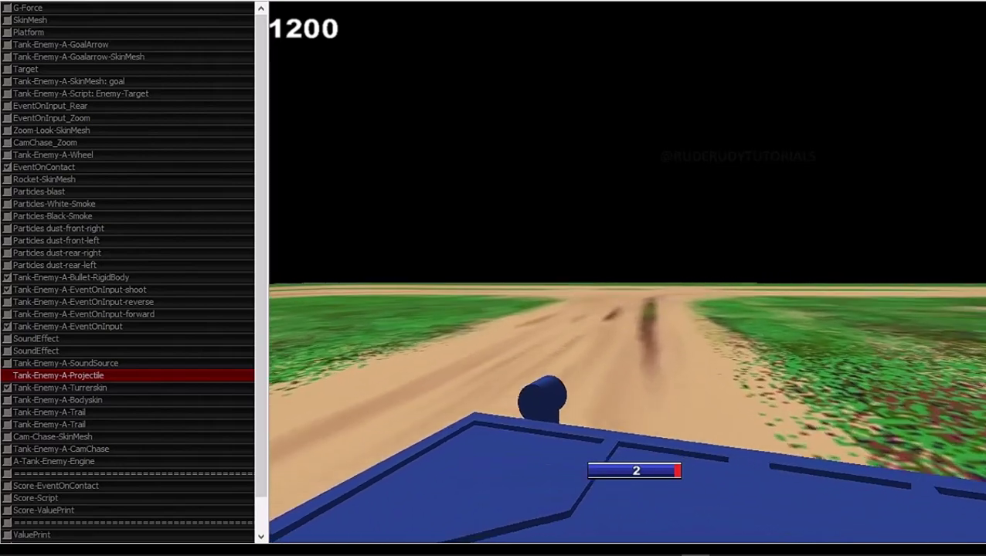
pyautogui.press('Right')
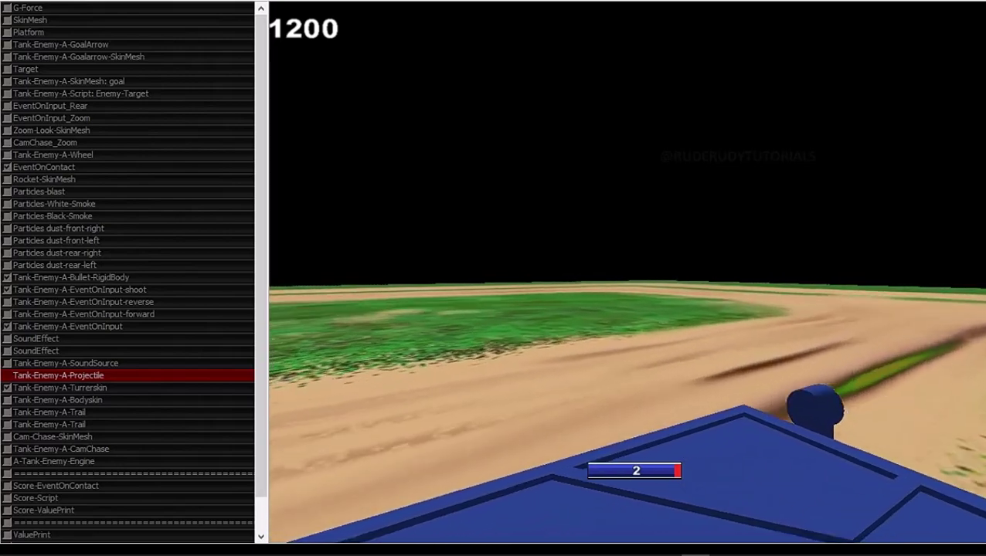
pyautogui.press('Left')
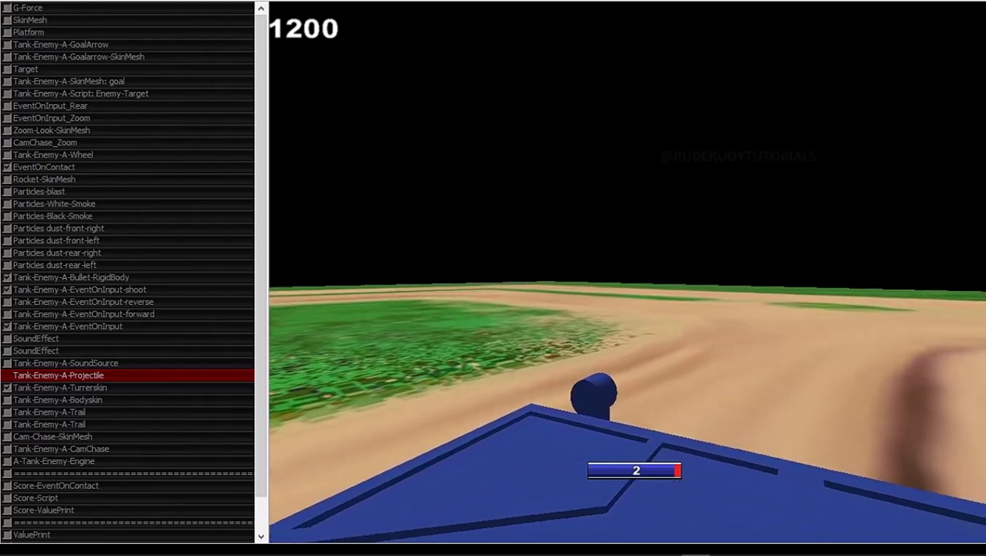
pyautogui.press('Left')
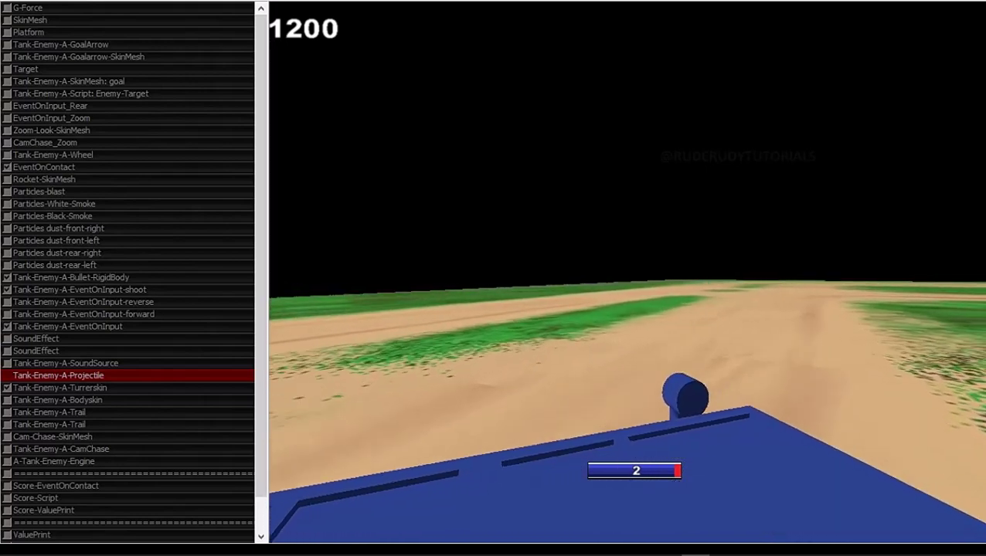
pyautogui.press('Right')
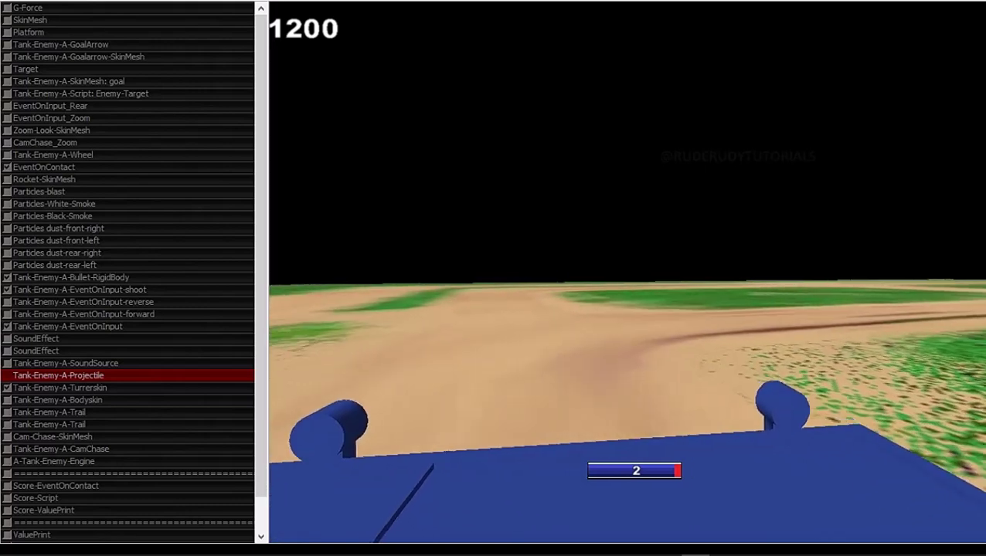
pyautogui.press('Right')
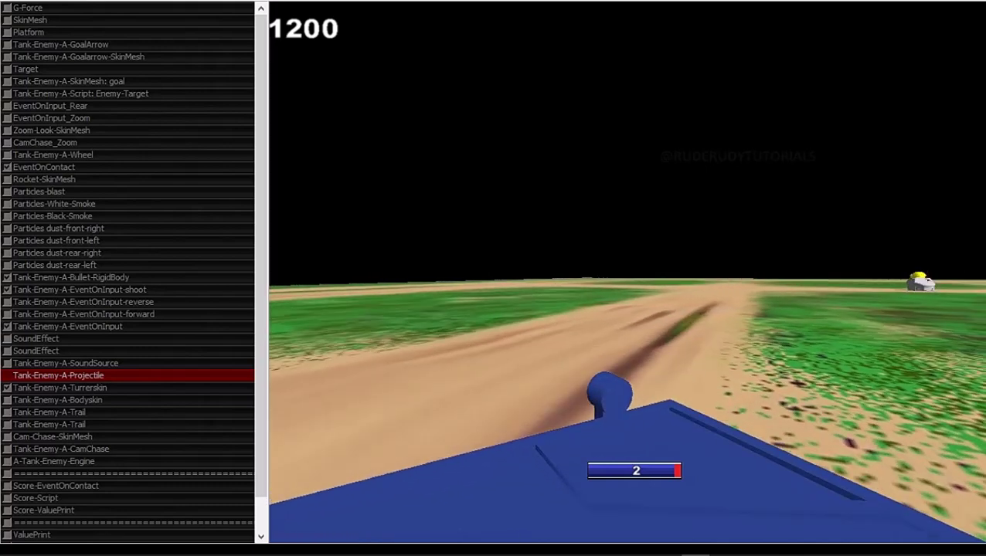
pyautogui.press('Left')
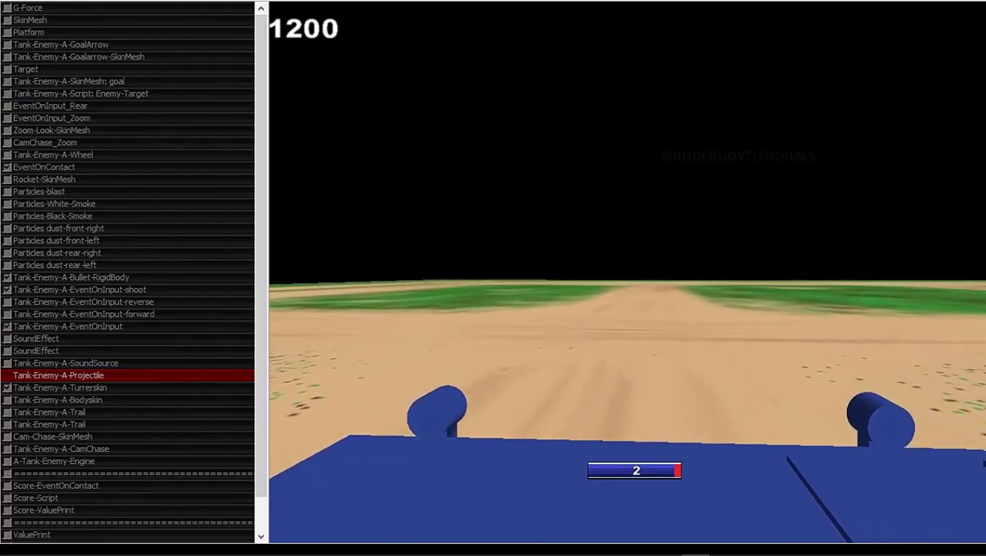
pyautogui.press('Right')
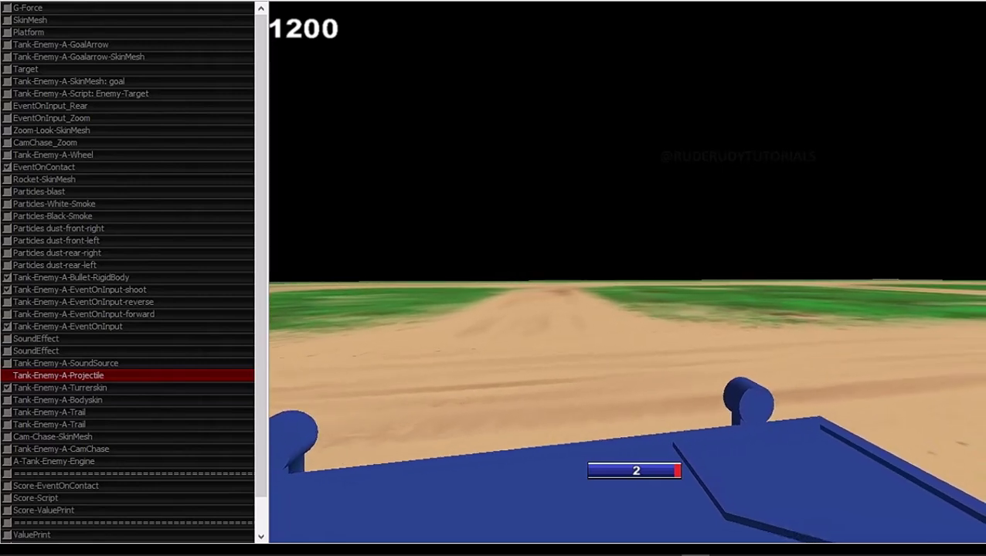
pyautogui.press('Right')
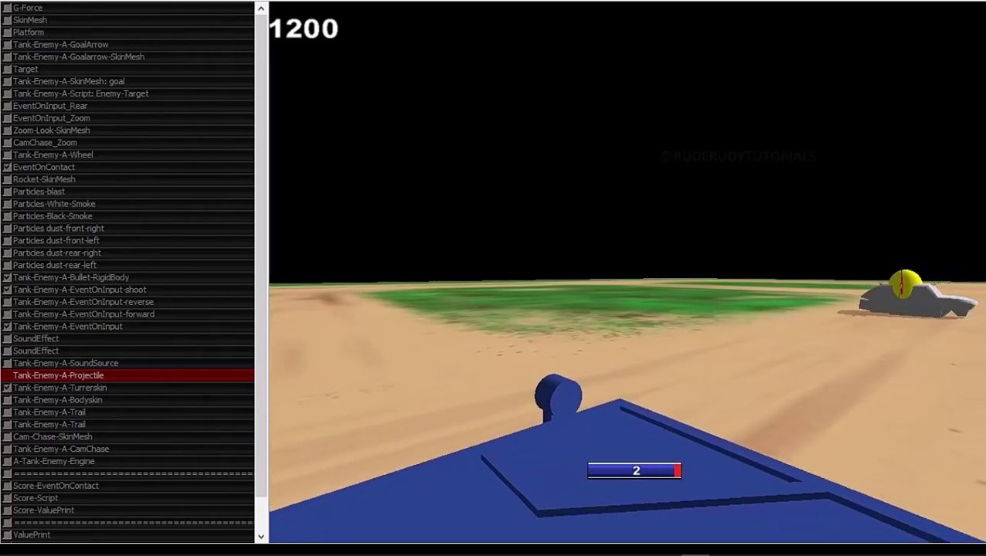
pyautogui.press('Right')
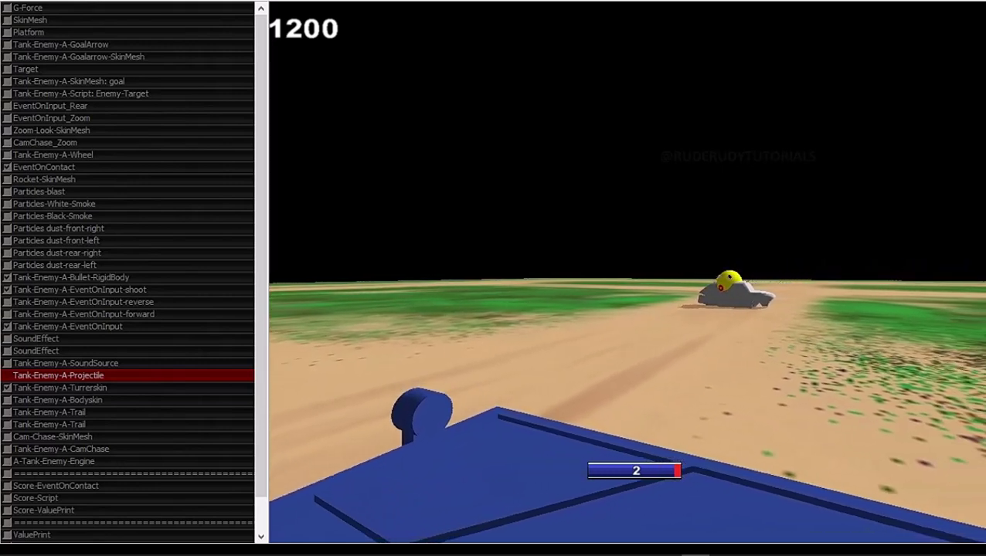
pyautogui.press('Left')
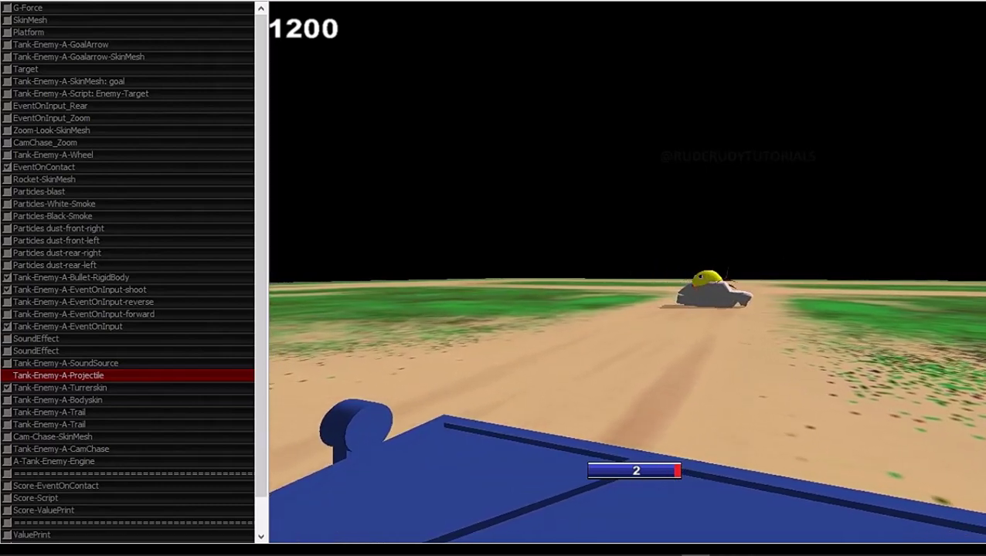
pyautogui.press('Right')
pyautogui.press('Right')
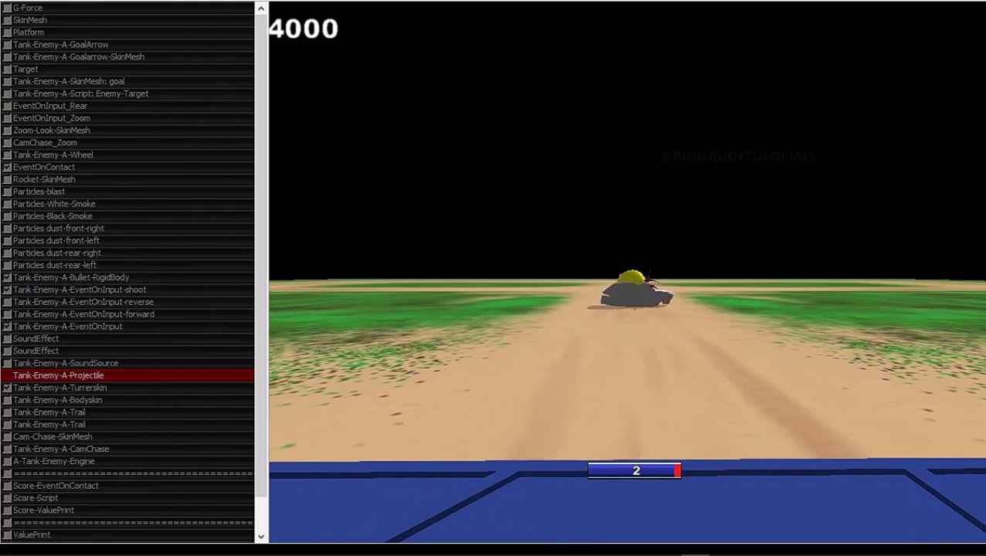
# Stop the game and edit CamChase_Zoom's field of view
pyautogui.press('Escape')
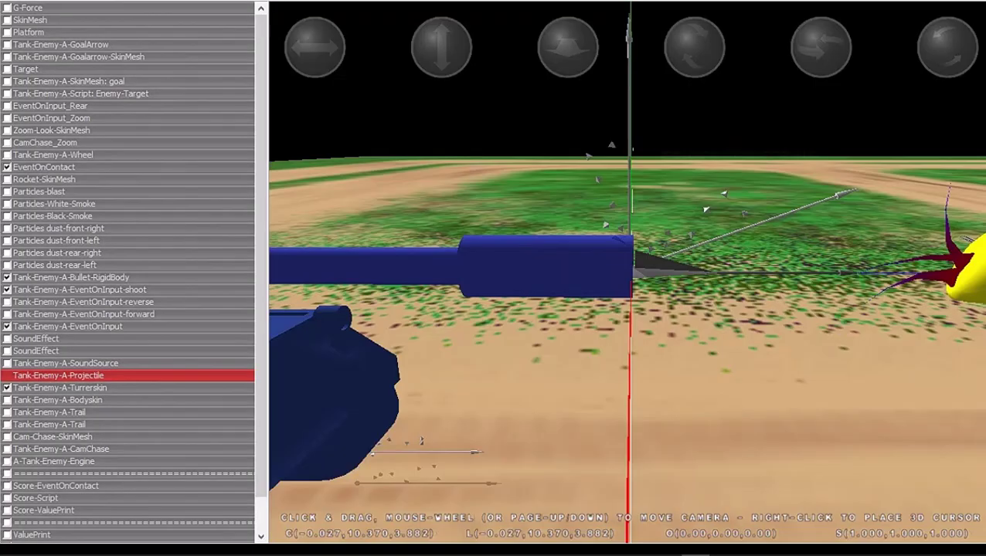
pyautogui.doubleClick(44, 142)
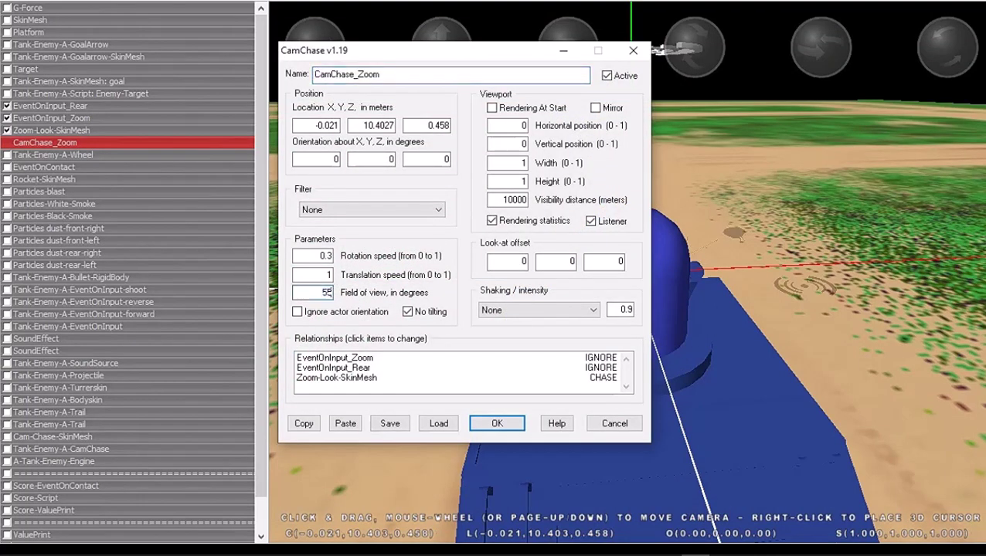
pyautogui.press('Return')
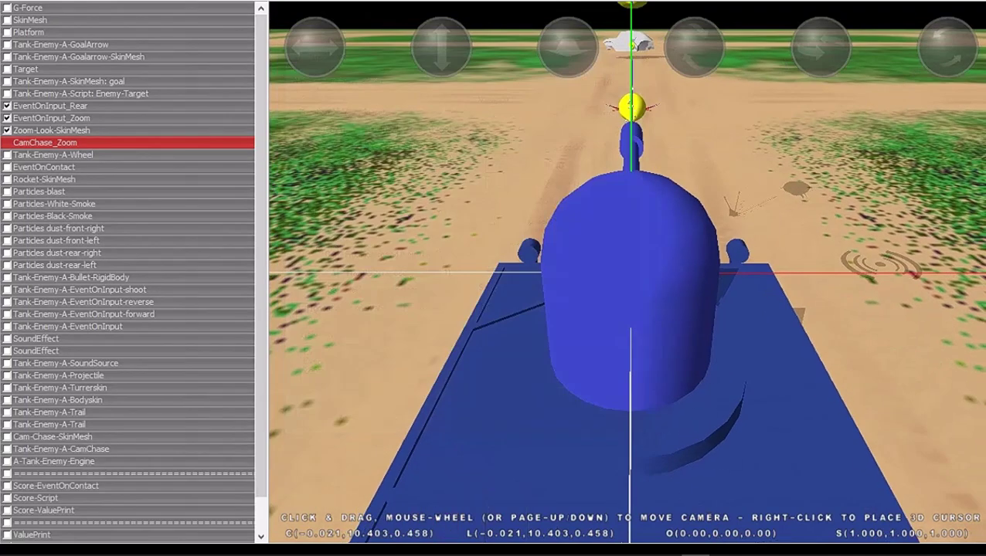
# Test-drive in the zoom camera view, turning toward the enemy, then exit to the editor
pyautogui.hotkey('alt', 'f')
pyautogui.press('Return')
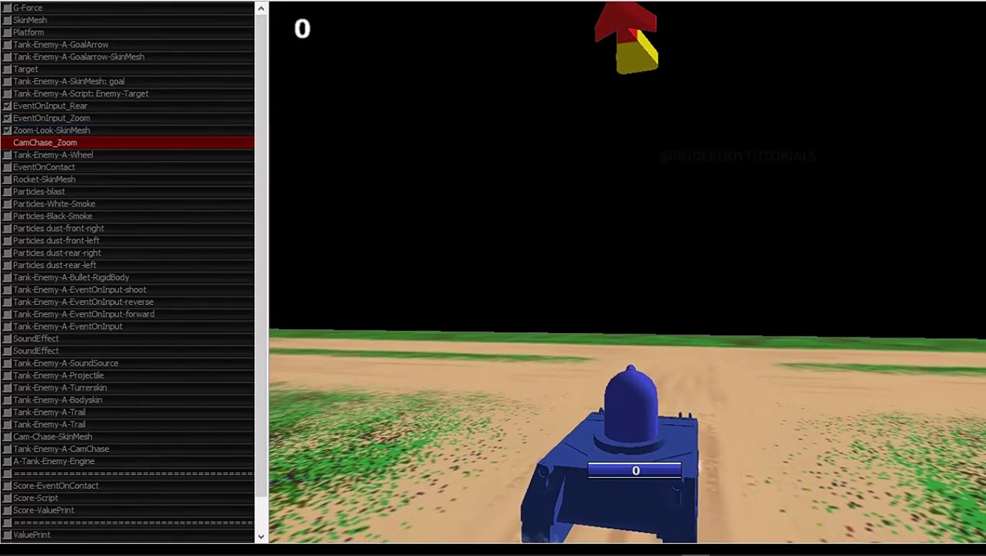
pyautogui.press('Right')
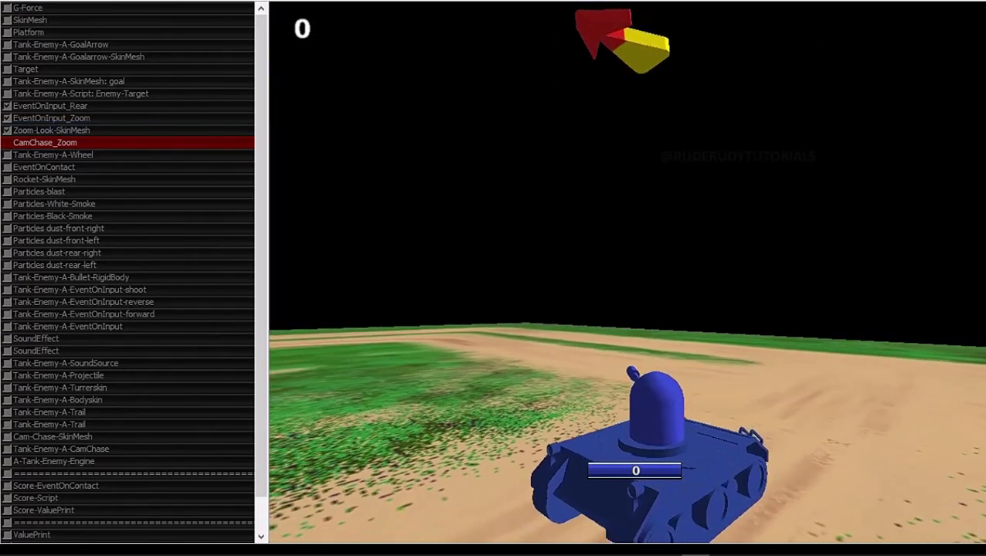
pyautogui.press('z')
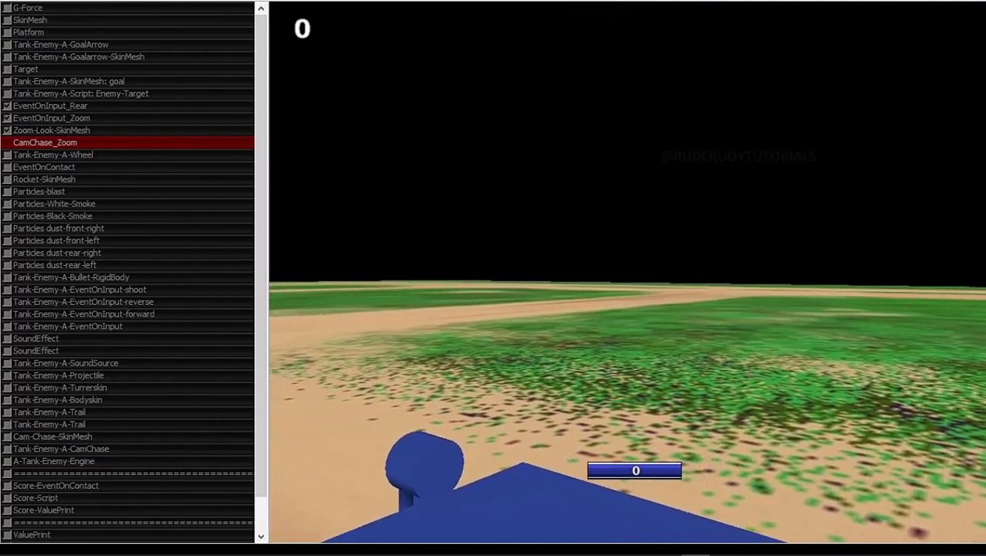
pyautogui.press('Left')
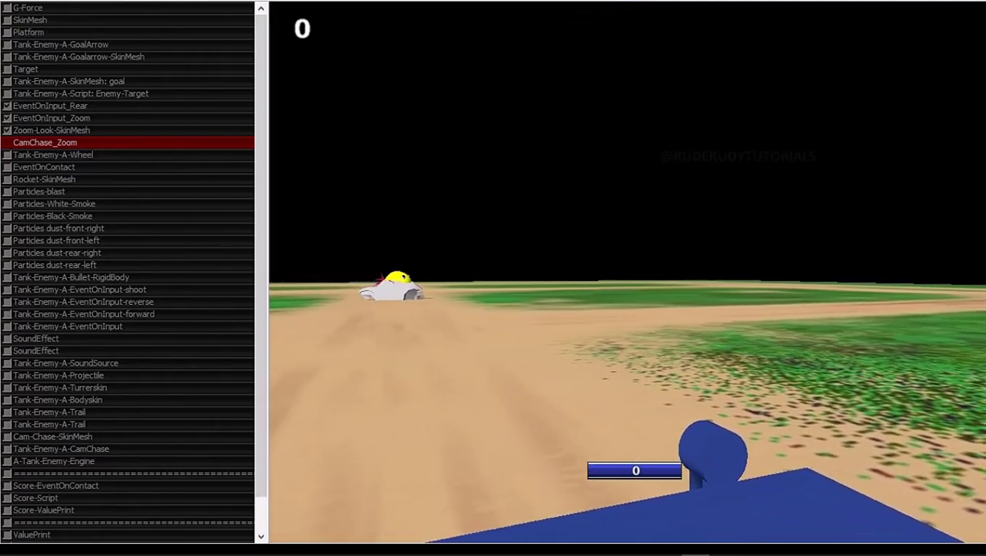
pyautogui.press('Left')
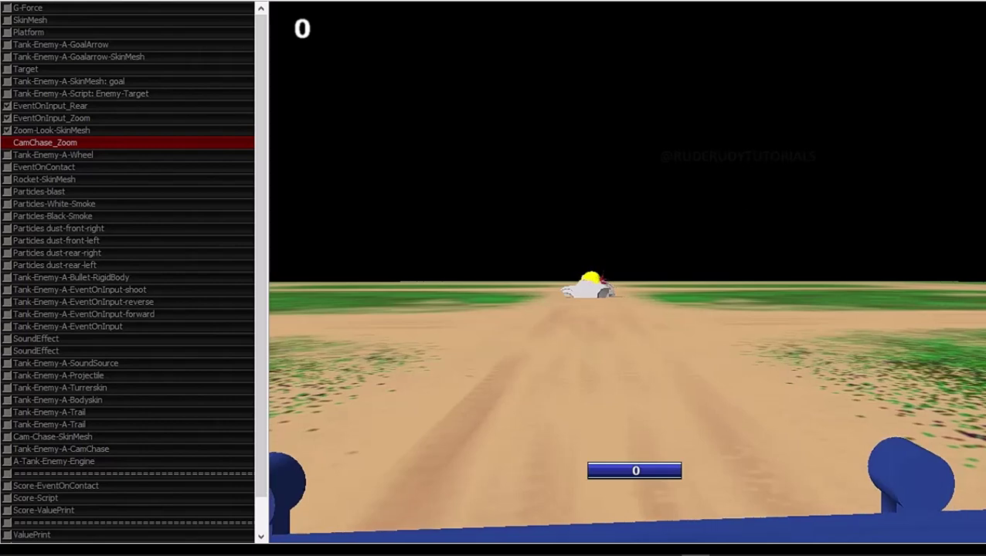
pyautogui.press('Escape')
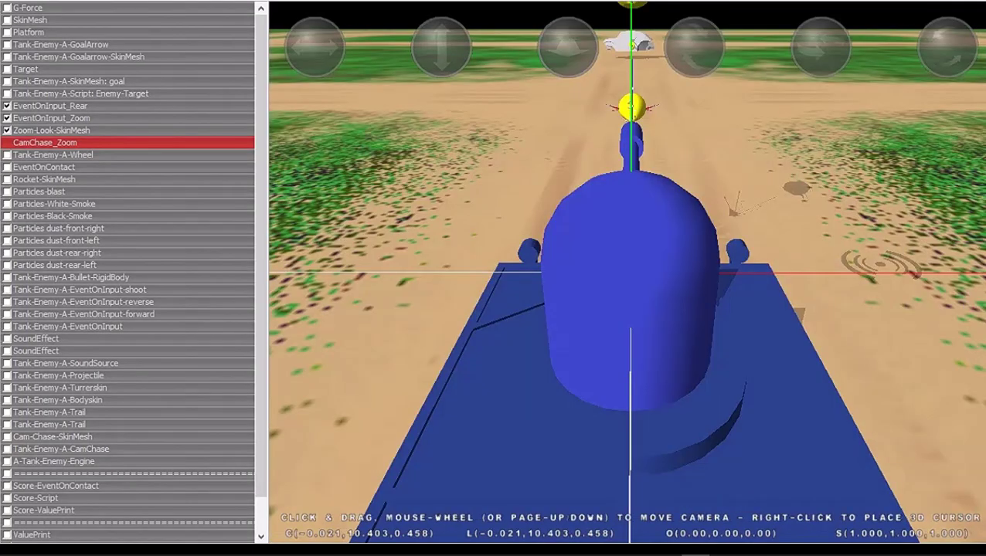
# Nudge the editor view of the tank and start the game in play mode
pyautogui.scroll(5, 627, 271)
pyautogui.scroll(-5, 626, 272)
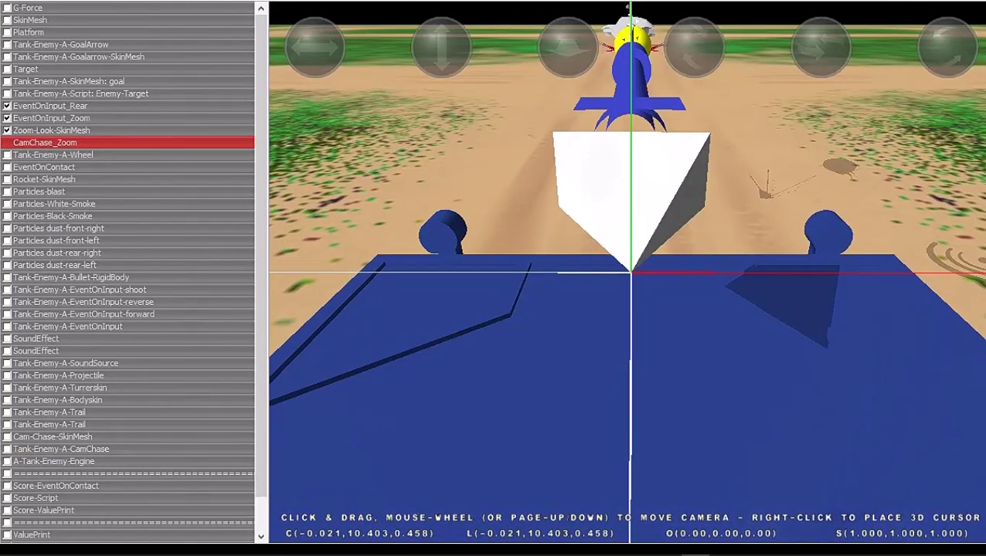
pyautogui.moveTo(568, 48); pyautogui.dragTo(568, 86)
pyautogui.click(12, 2)
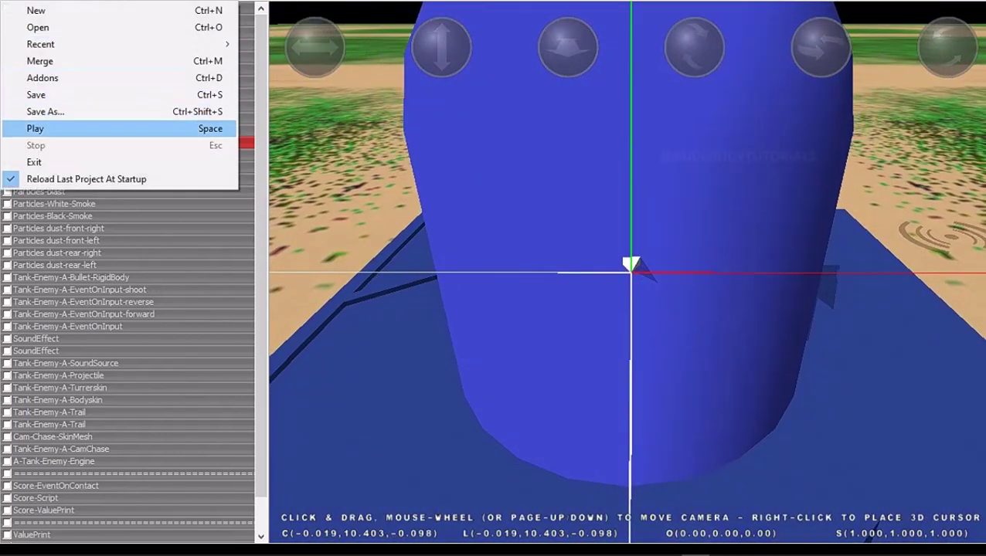
pyautogui.click(35, 128)
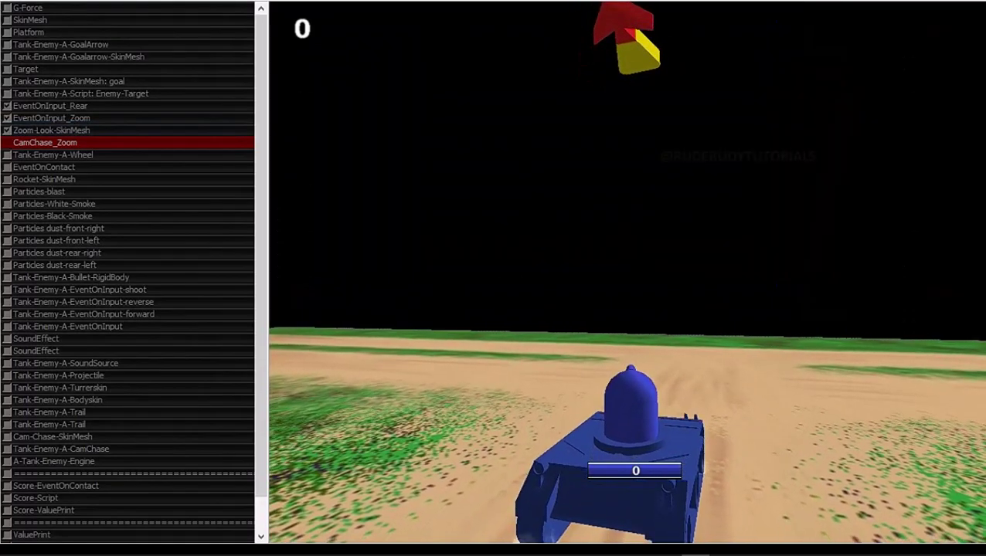
# Switch to the close zoom camera and turn the tank left until the enemy tank is ahead
pyautogui.press('z')
pyautogui.press('Left')
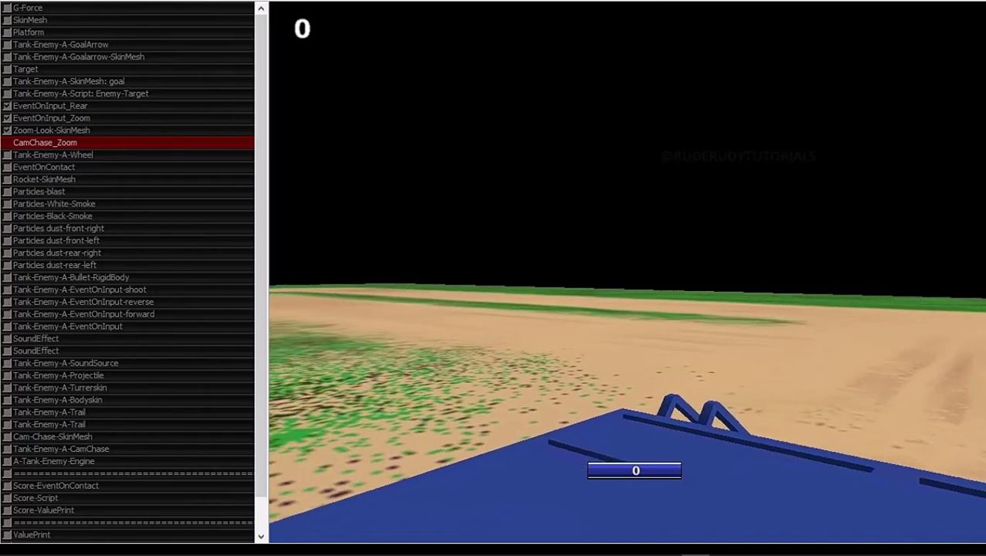
pyautogui.press('Left')
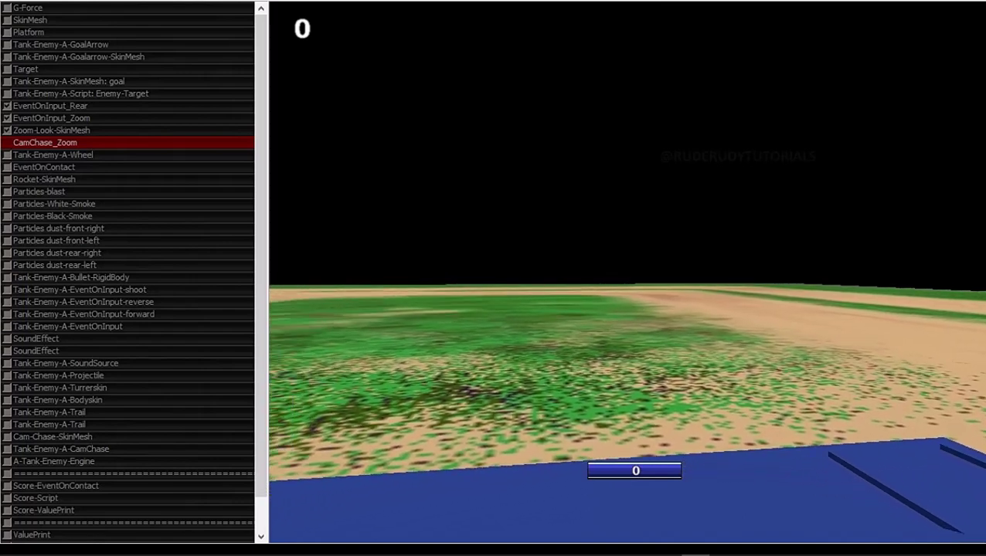
pyautogui.press('Left')
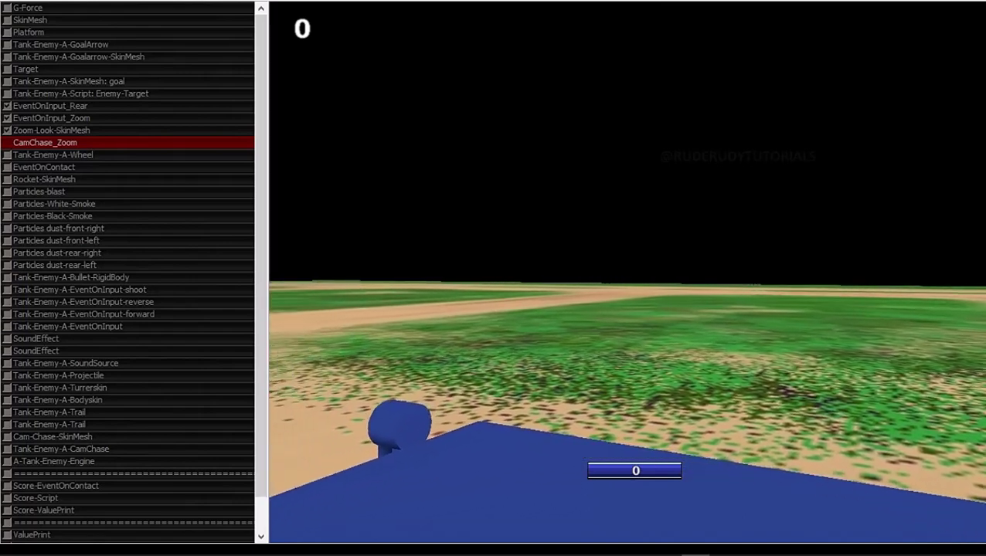
pyautogui.press('Left')
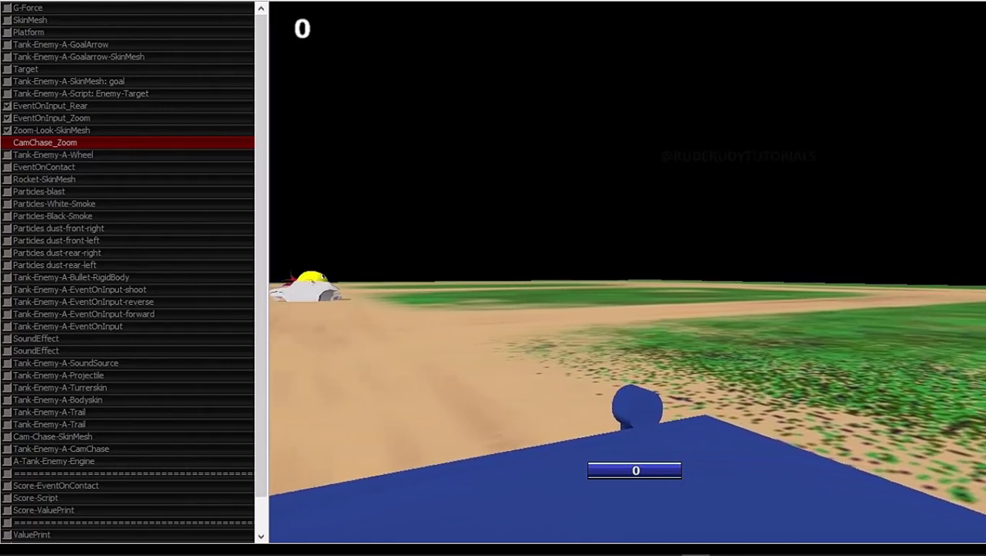
pyautogui.press('Left')
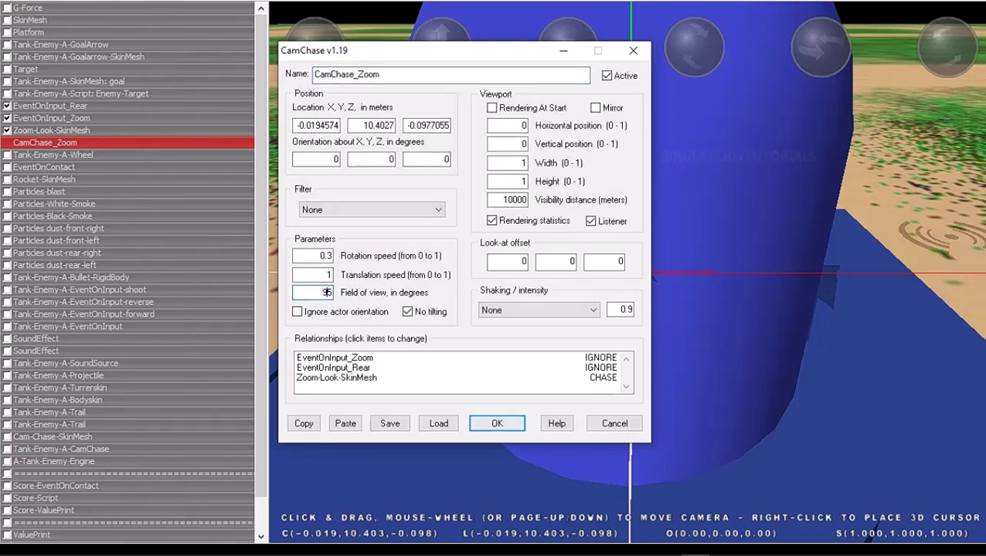
# Apply the retyped 55-degree CamChase_Zoom field of view and replay the game in zoom view
pyautogui.press('Return')
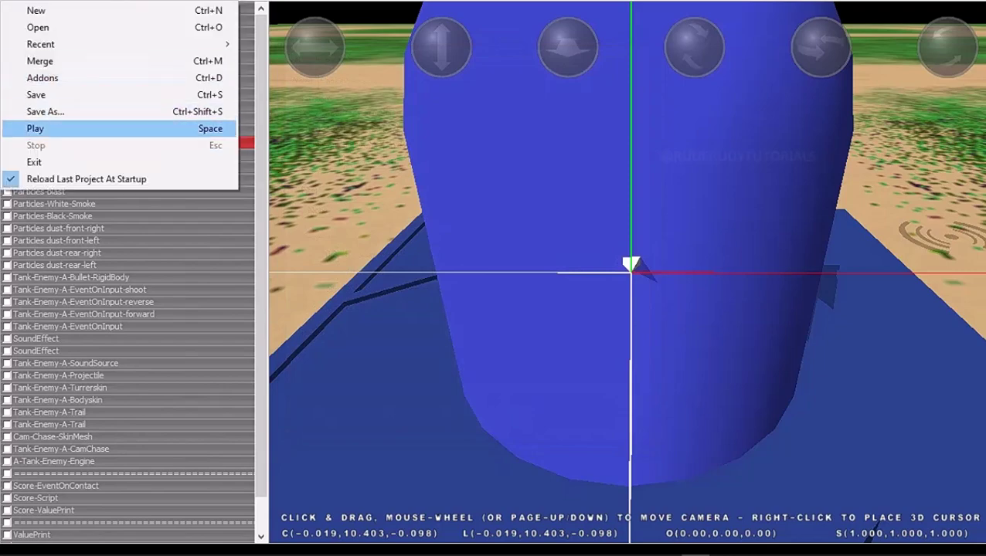
pyautogui.click(47, 130)
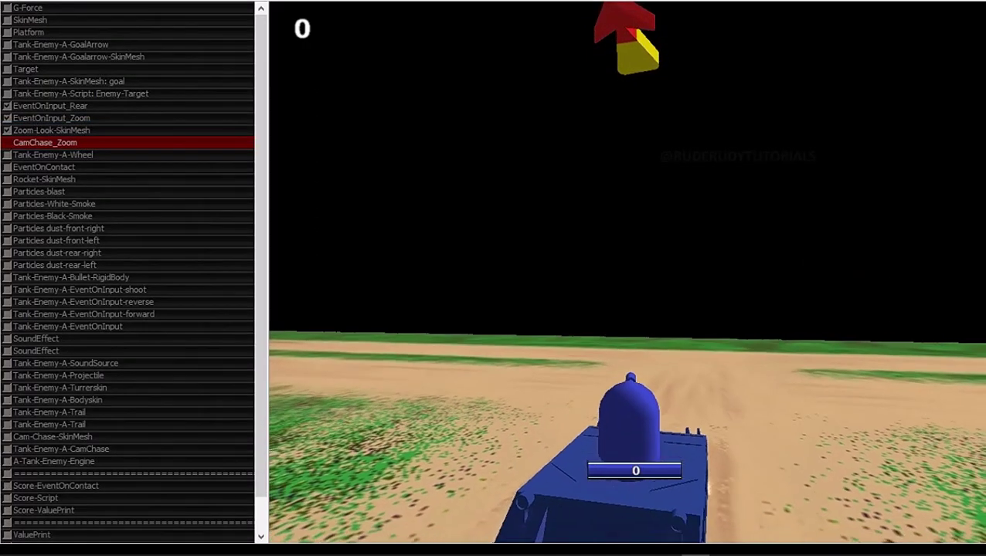
pyautogui.press('z')
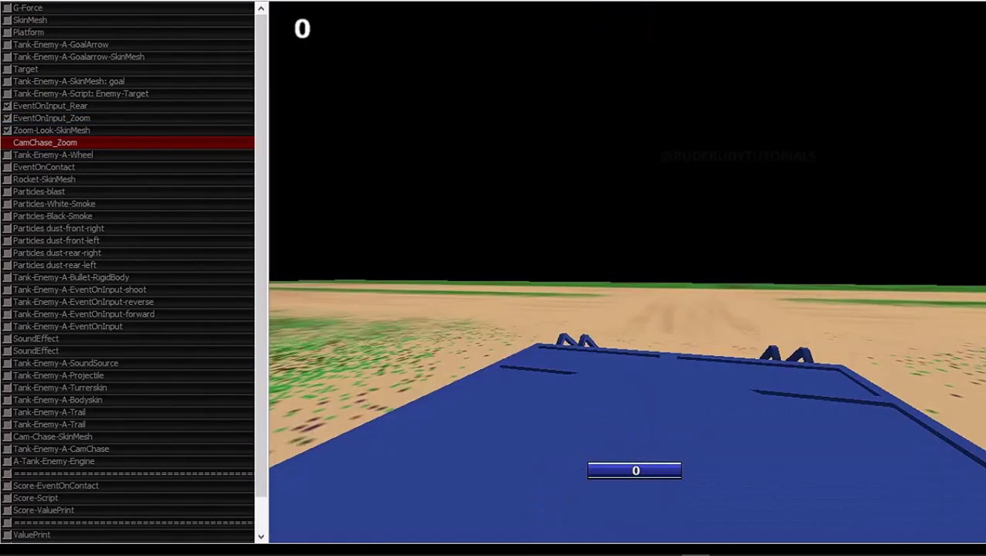
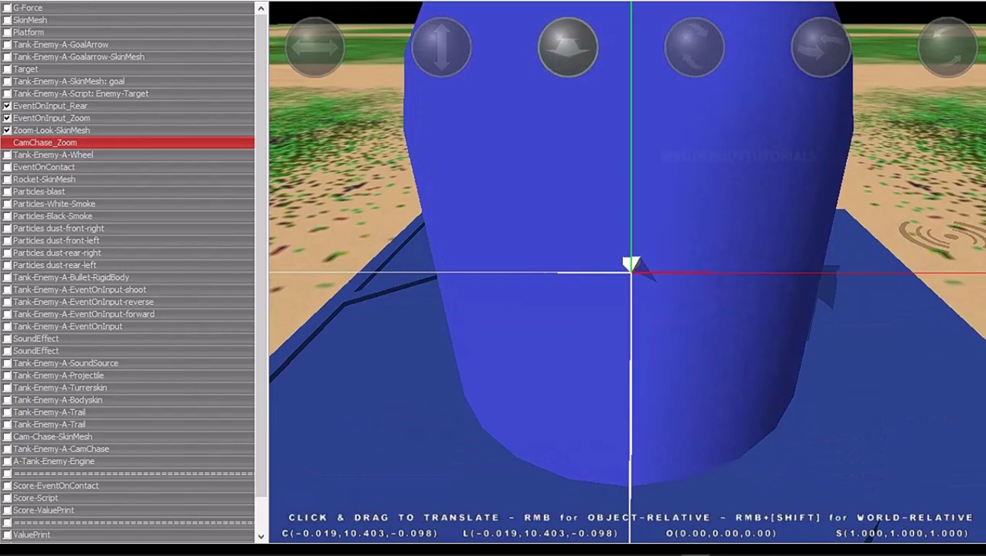
# Move the CamChase_Zoom camera back and down to sit behind the turret, at (-0.022, 10.403, 0.442)
pyautogui.scroll(2, 627, 271)
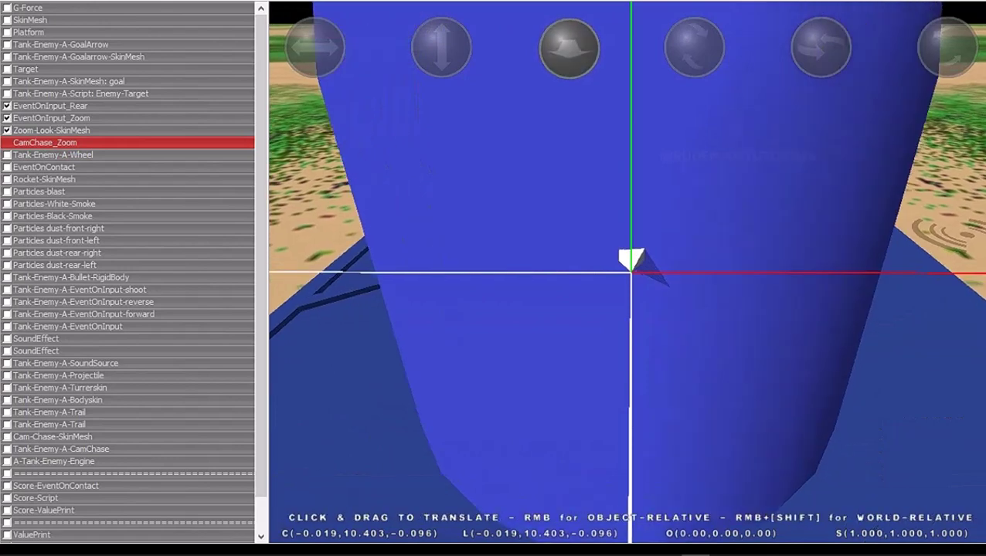
pyautogui.moveTo(568, 48); pyautogui.dragTo(568, 31)
pyautogui.moveTo(635, 4); pyautogui.dragTo(635, 5)
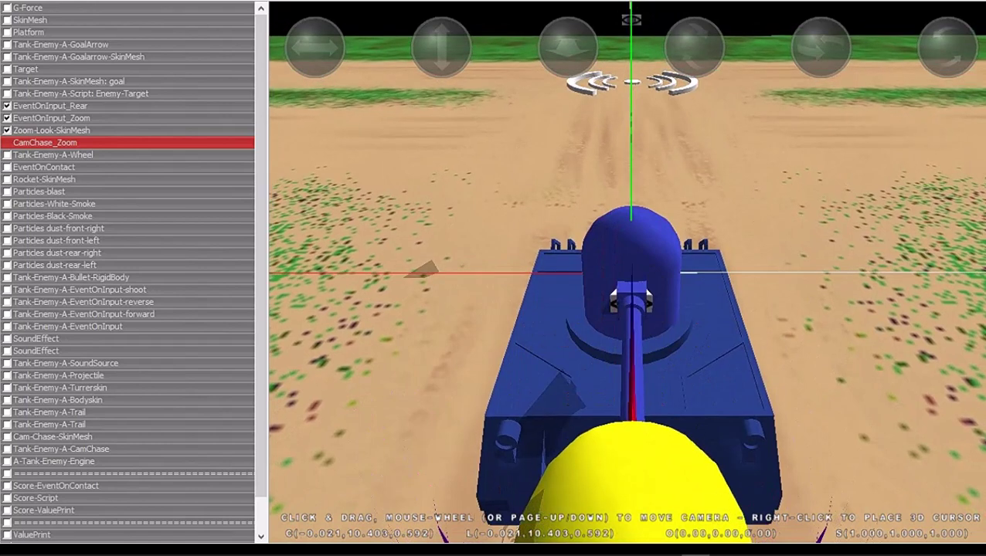
pyautogui.moveTo(568, 48)
pyautogui.mouseDown()
pyautogui.moveTo(567, 64)
pyautogui.moveTo(568, 54)
pyautogui.mouseUp()
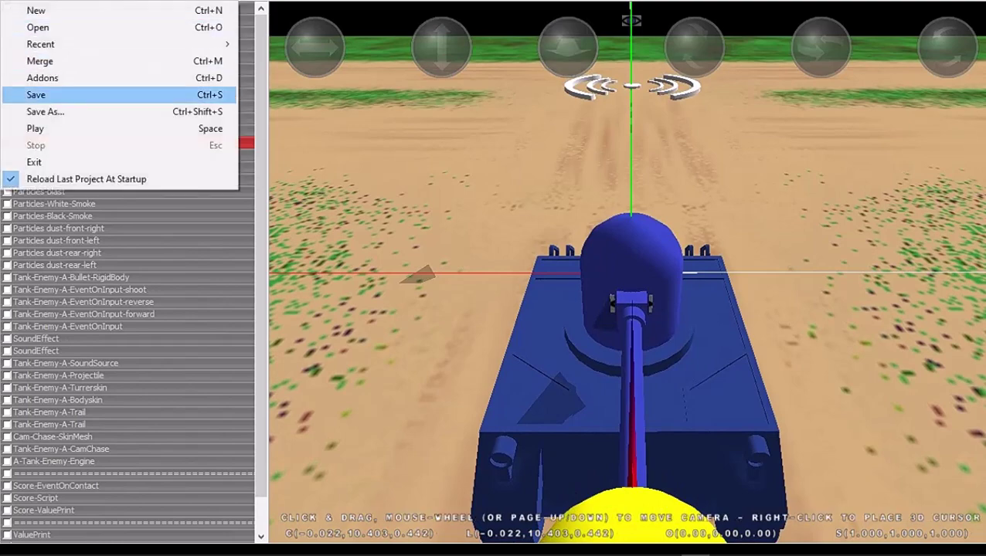
pyautogui.click(35, 128)
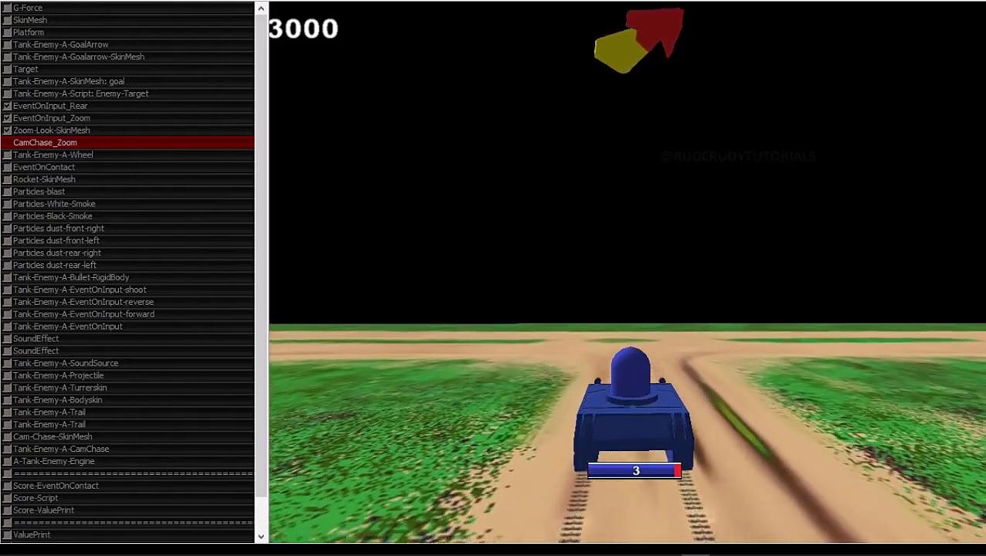
pyautogui.press('Escape')
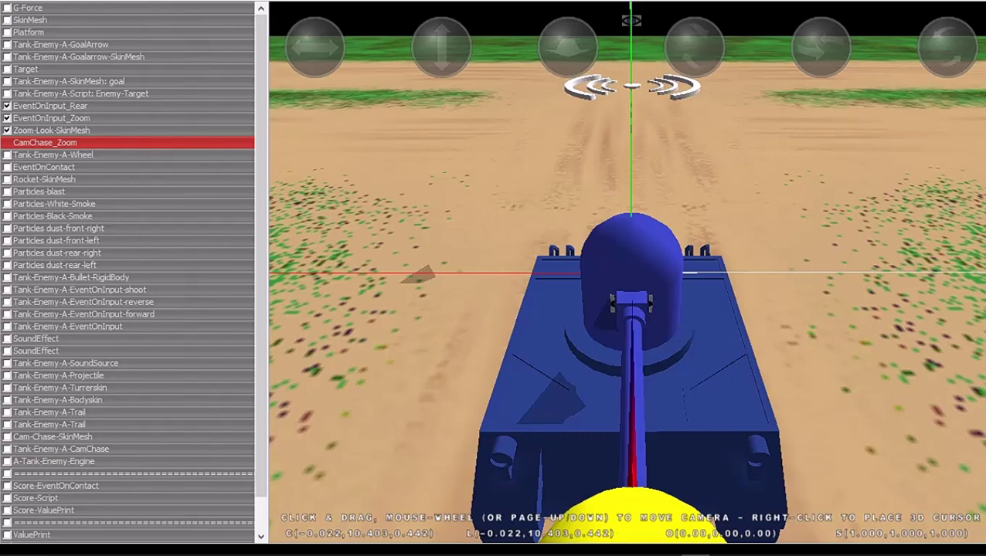
# Inspect the particle settings of dust-front-right, dust-front-left and dust-rear-right
pyautogui.doubleClick(58, 228)
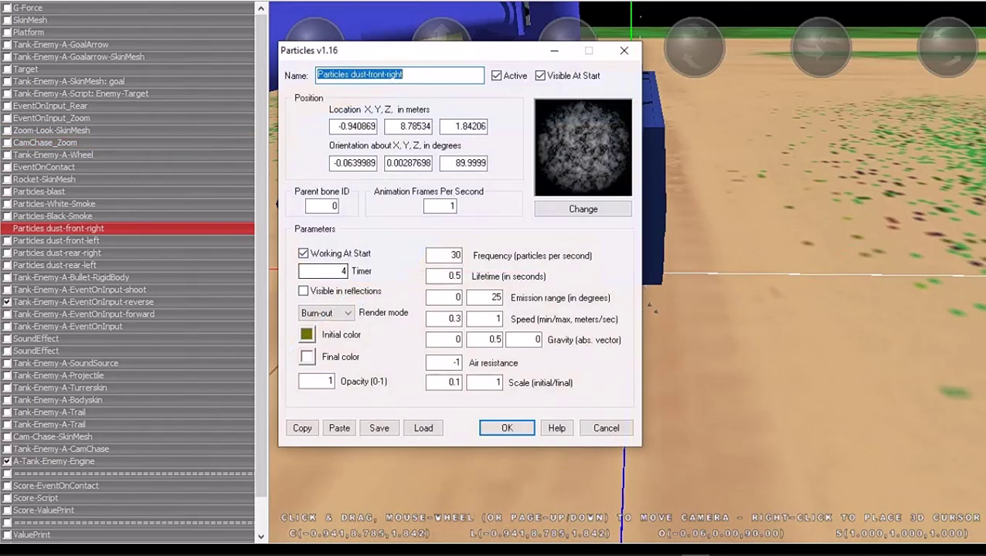
pyautogui.click(507, 429)
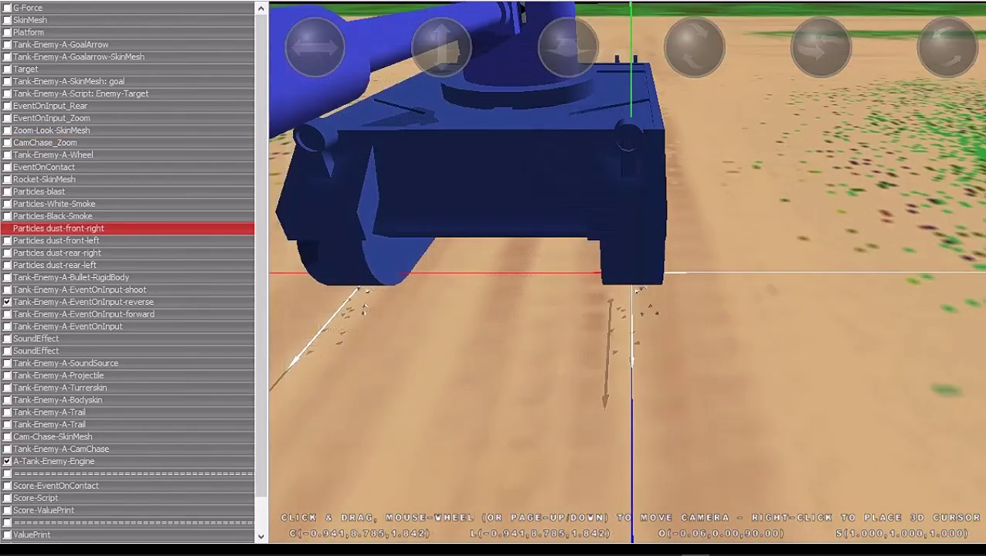
pyautogui.doubleClick(55, 240)
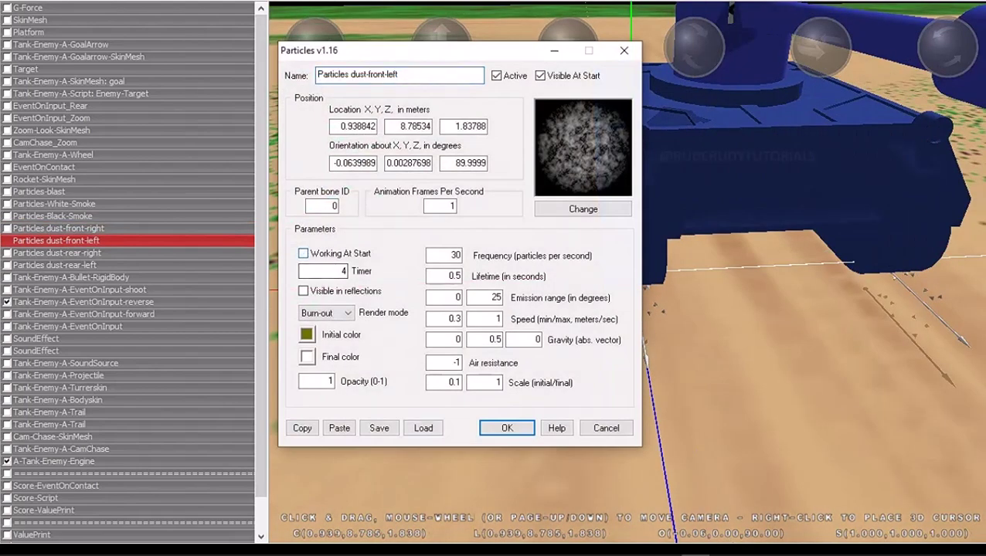
pyautogui.click(507, 428)
pyautogui.doubleClick(56, 253)
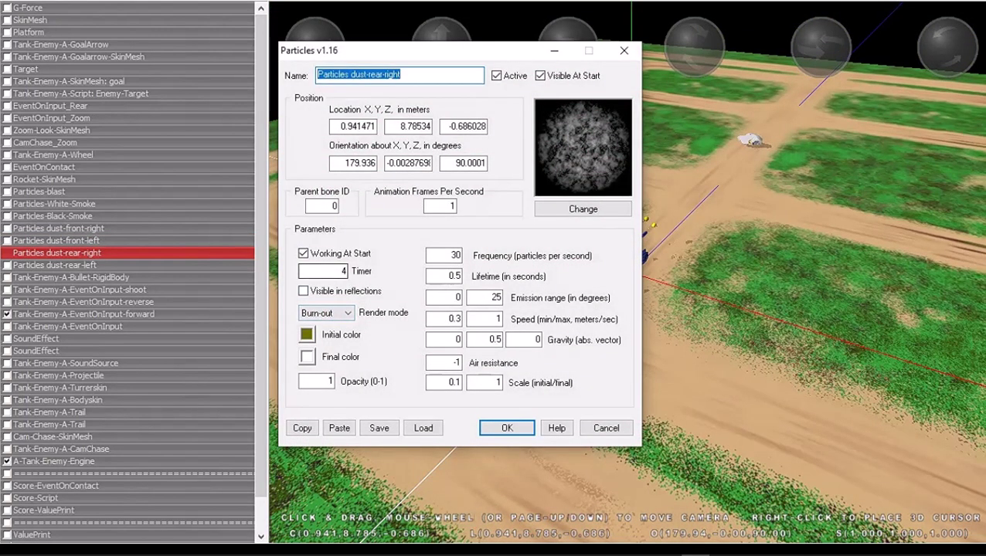
pyautogui.press('Return')
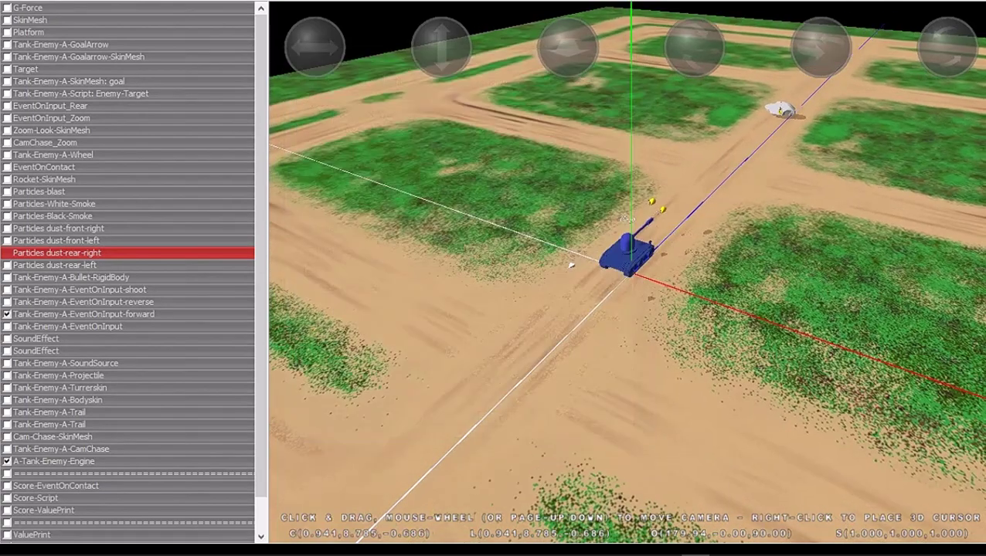
# Open the Particles dust-rear-left emitter's settings
pyautogui.press('Down')
pyautogui.press('Return')
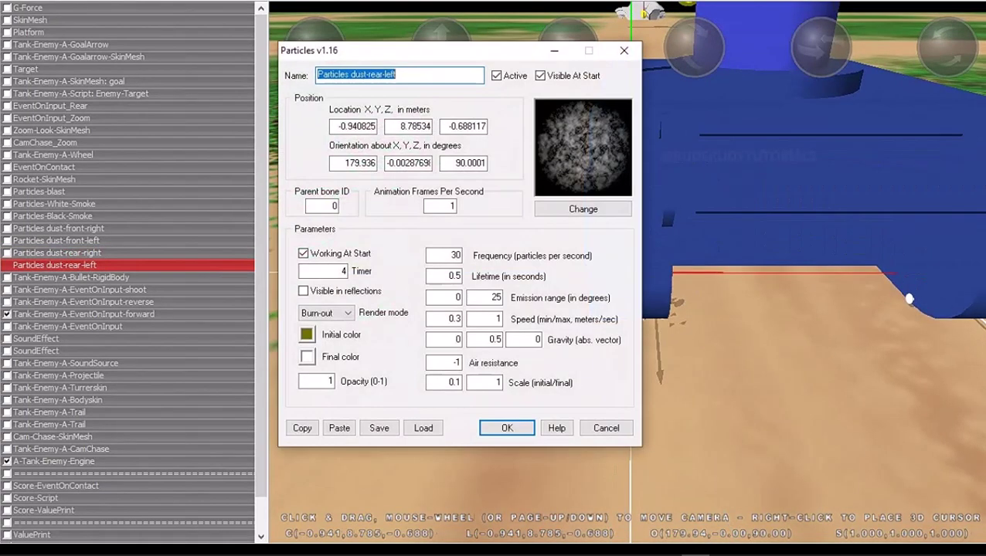
pyautogui.press('Return')
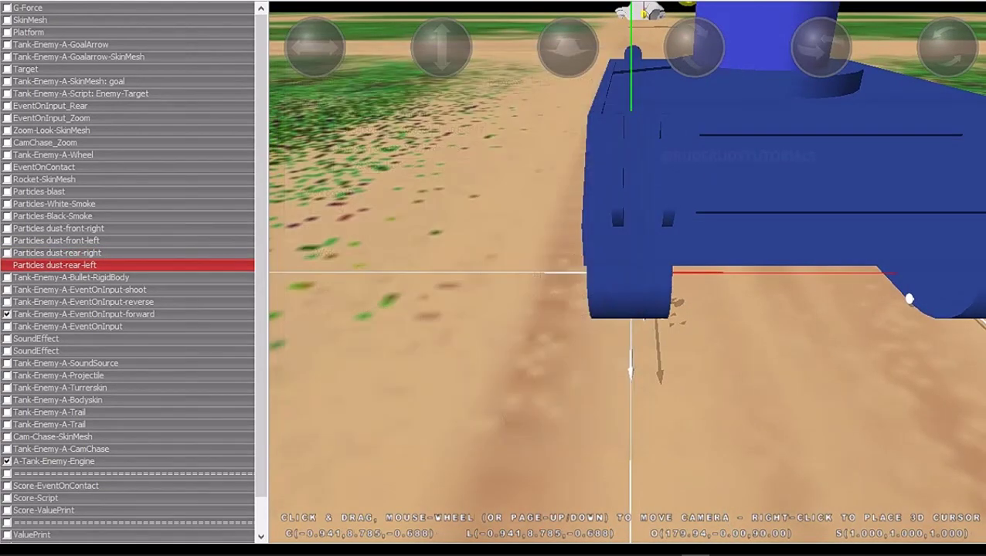
pyautogui.press('Return')
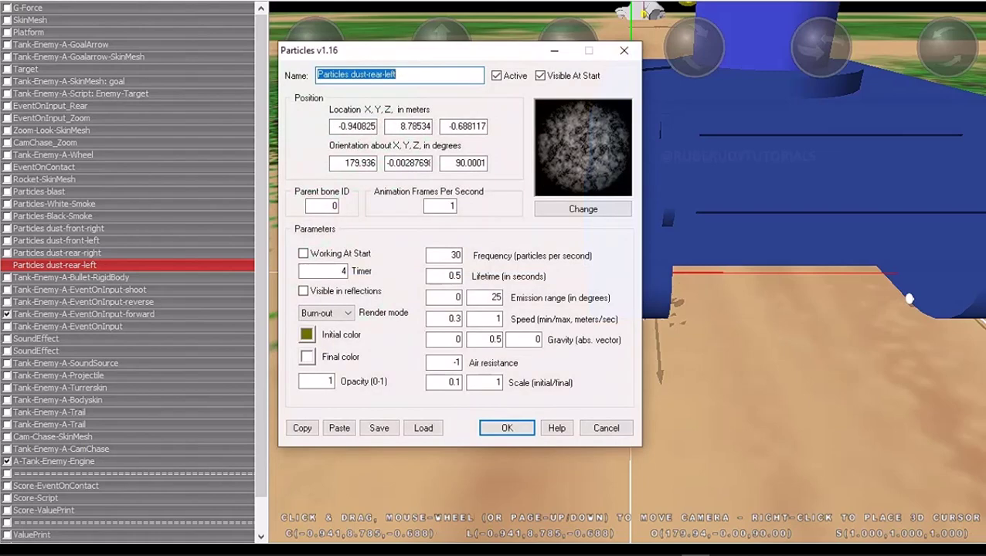
# Darken dust-rear-left's final colour to dark olive (82, 82, 45) and apply the settings
pyautogui.click(306, 356)
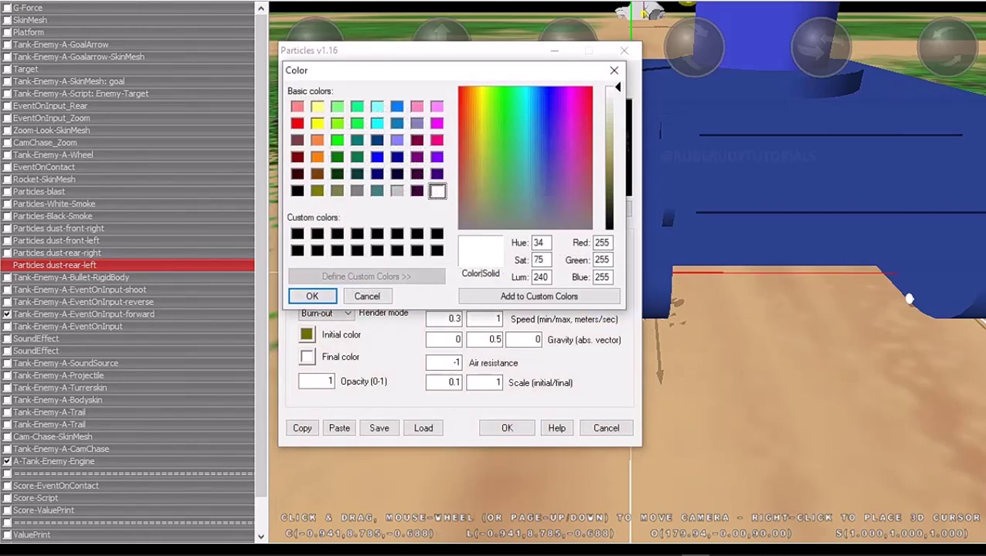
pyautogui.moveTo(617, 88); pyautogui.dragTo(618, 194)
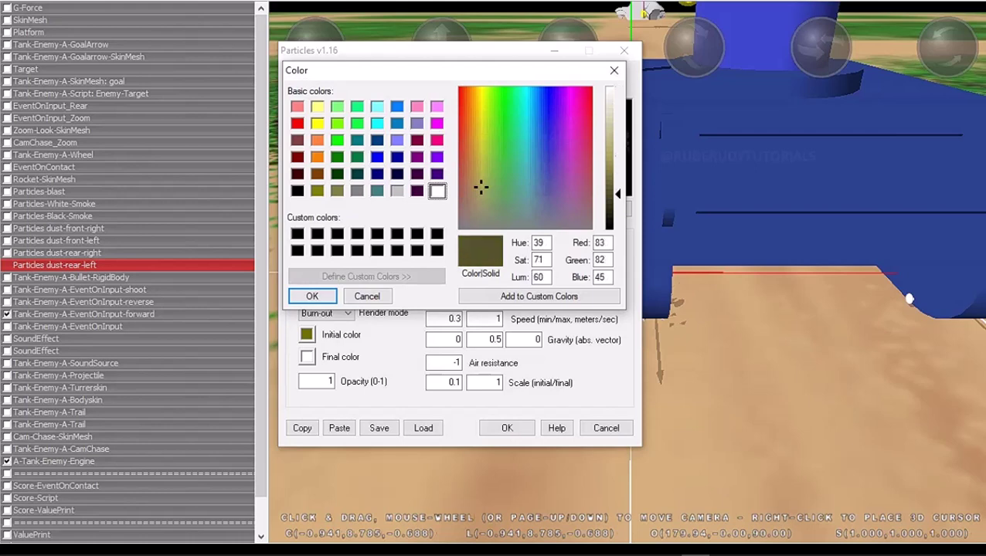
pyautogui.press('Return')
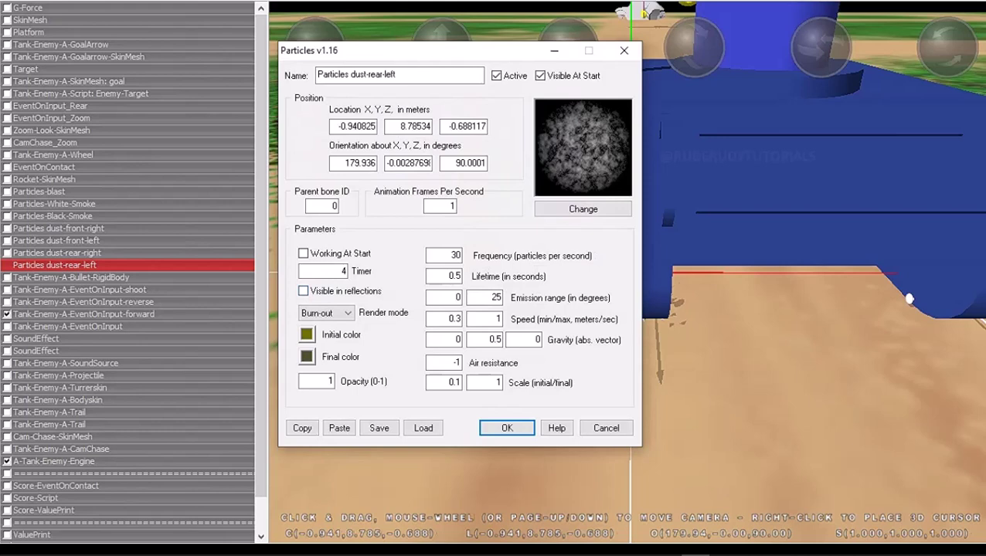
pyautogui.click(307, 357)
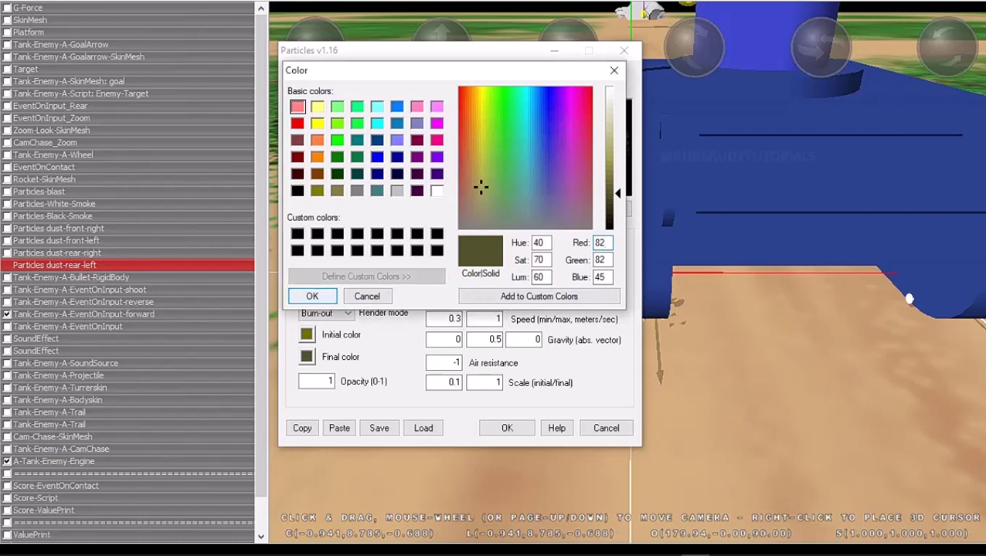
pyautogui.press('Return')
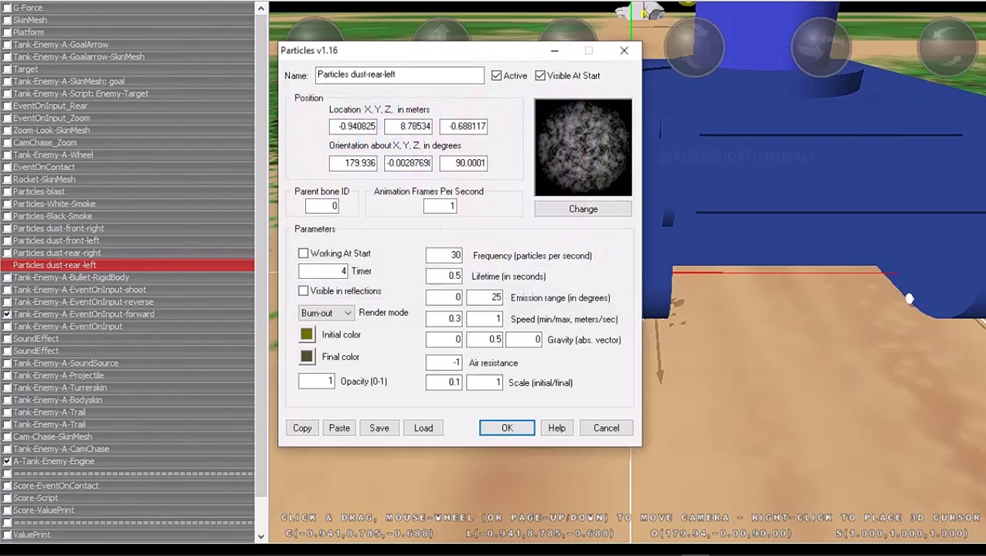
pyautogui.press('Return')
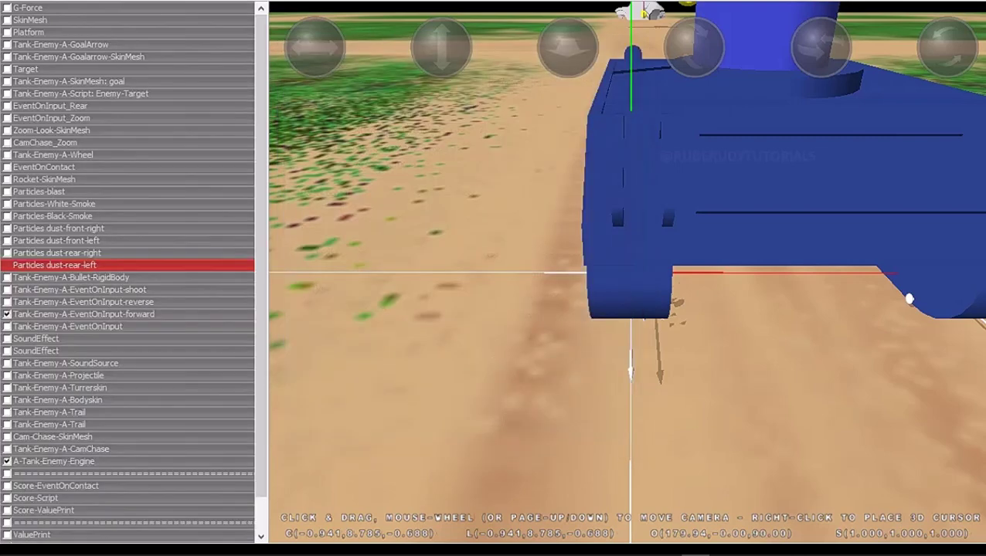
# Set dust-rear-right's final colour to RGB 82, 82, 45 and apply it
pyautogui.doubleClick(56, 253)
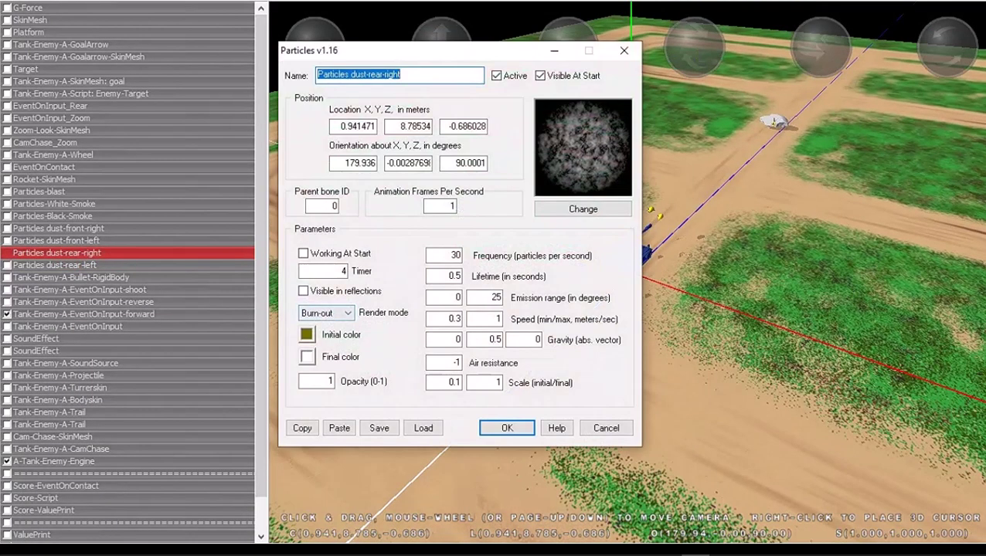
pyautogui.click(306, 356)
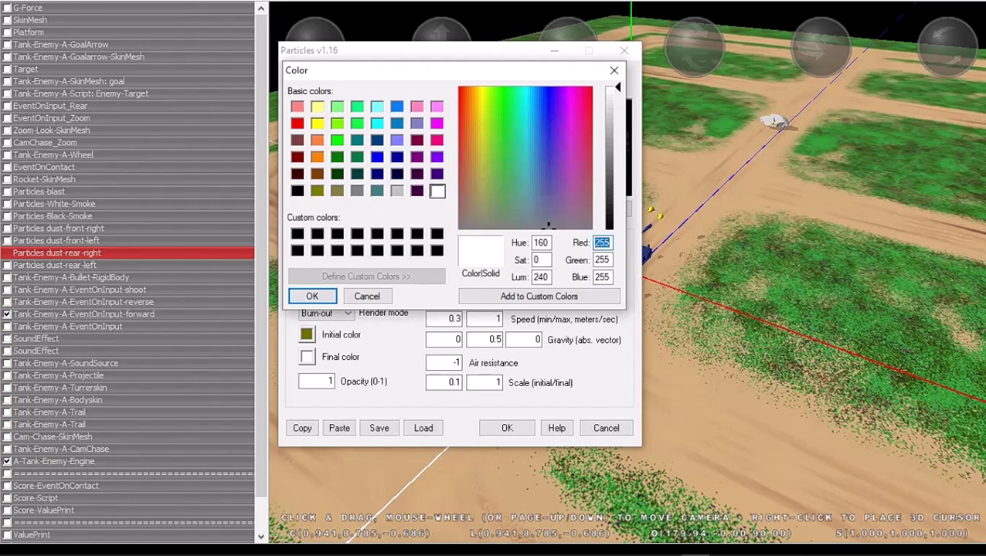
pyautogui.write('82')
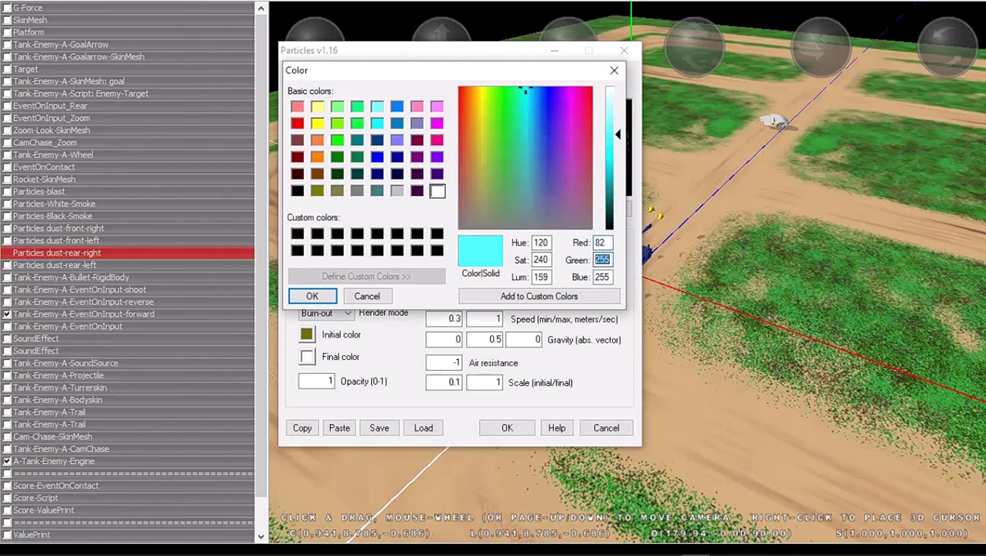
pyautogui.write('82')
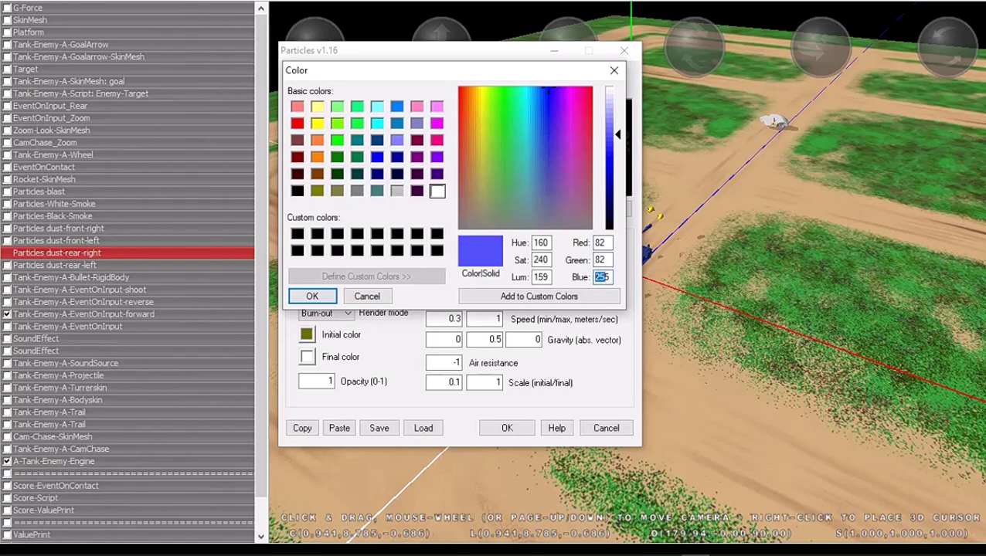
pyautogui.write('45')
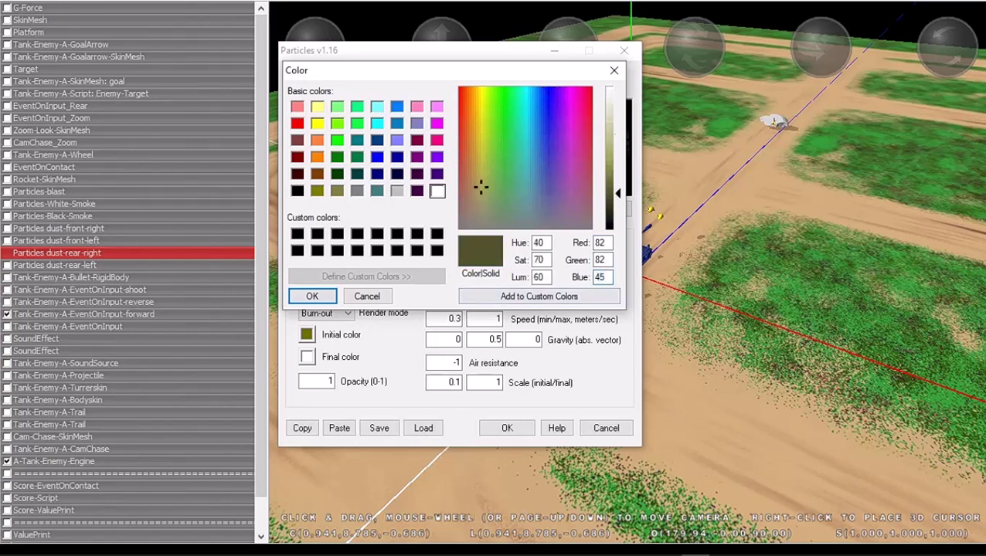
pyautogui.press('Return')
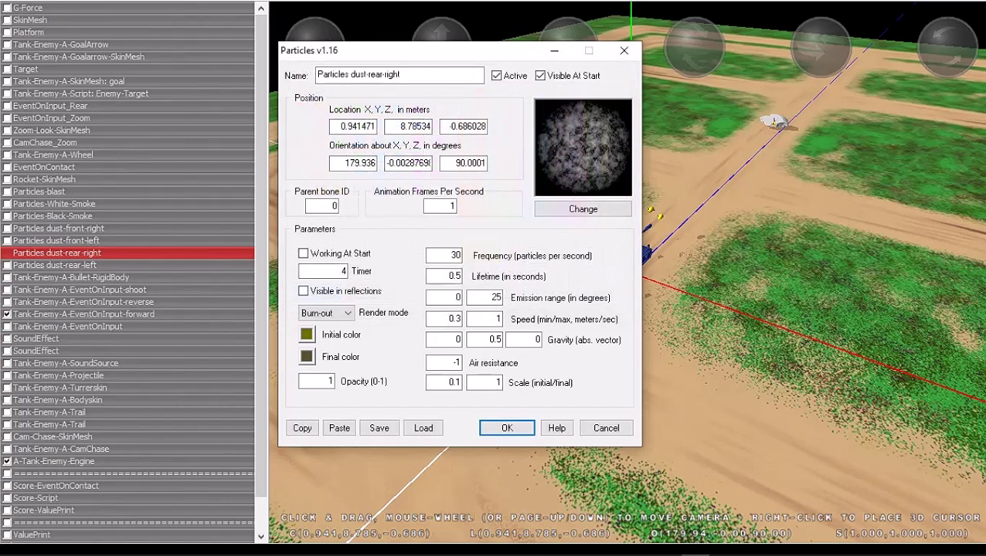
pyautogui.press('Return')
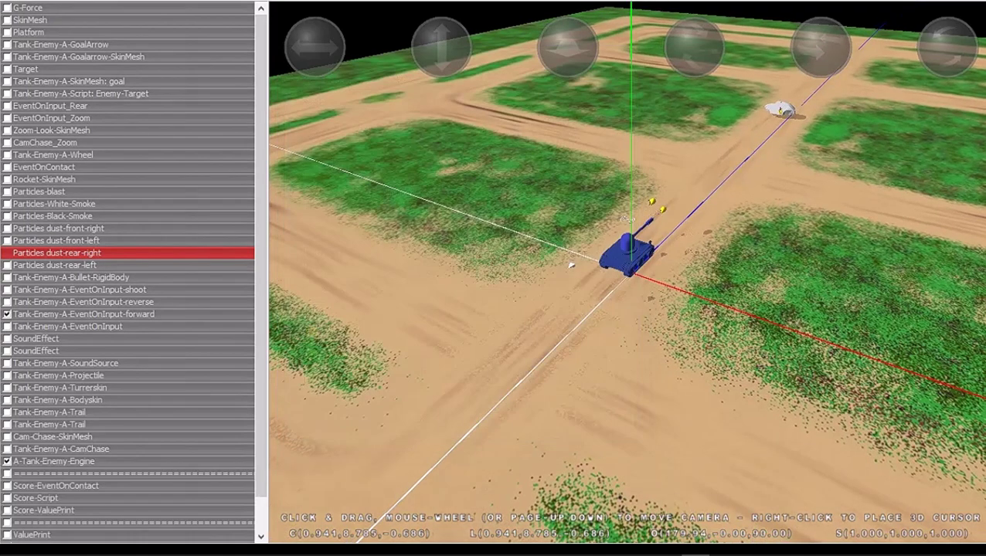
# Set dust-front-left's final colour to RGB 82, 82, 45 and apply it
pyautogui.doubleClick(56, 240)
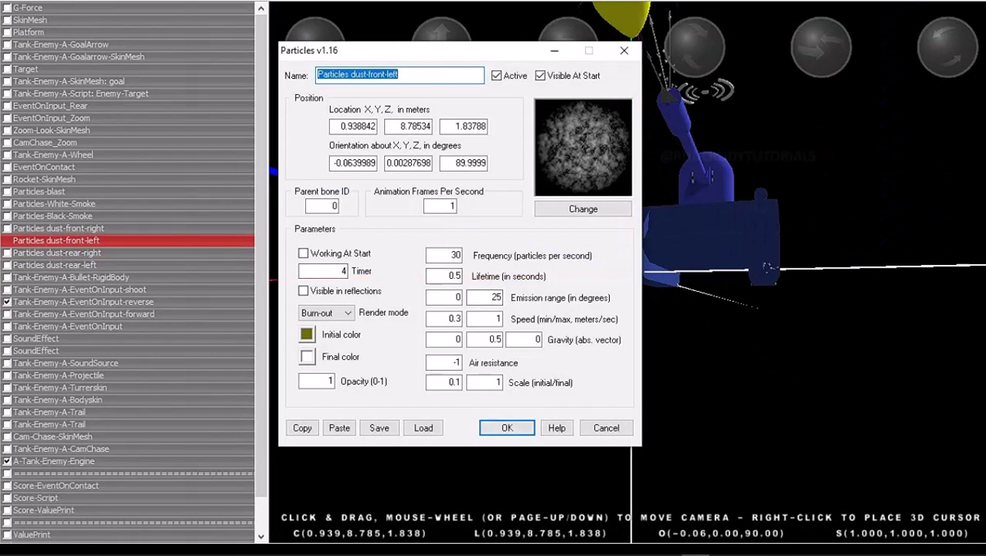
pyautogui.click(307, 356)
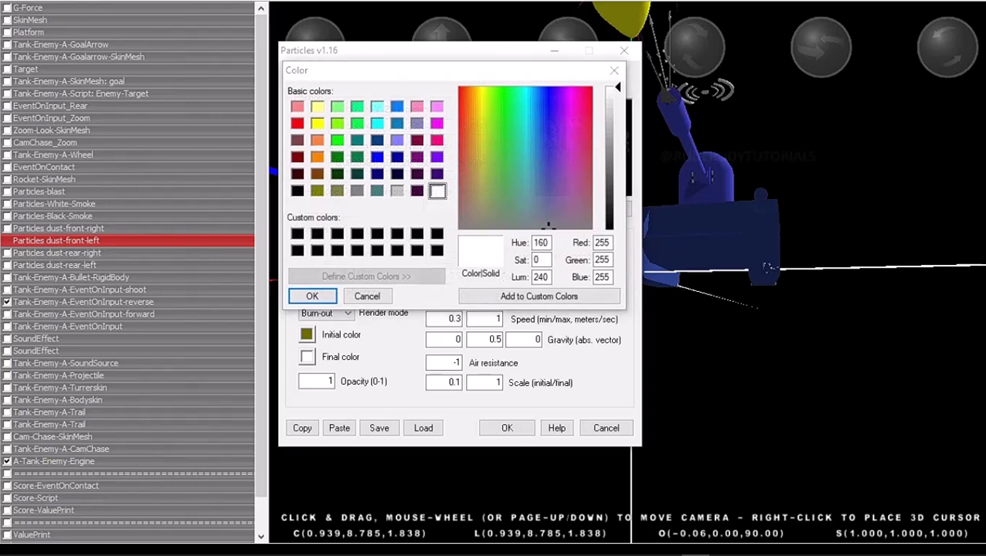
pyautogui.doubleClick(601, 242)
pyautogui.write('84')
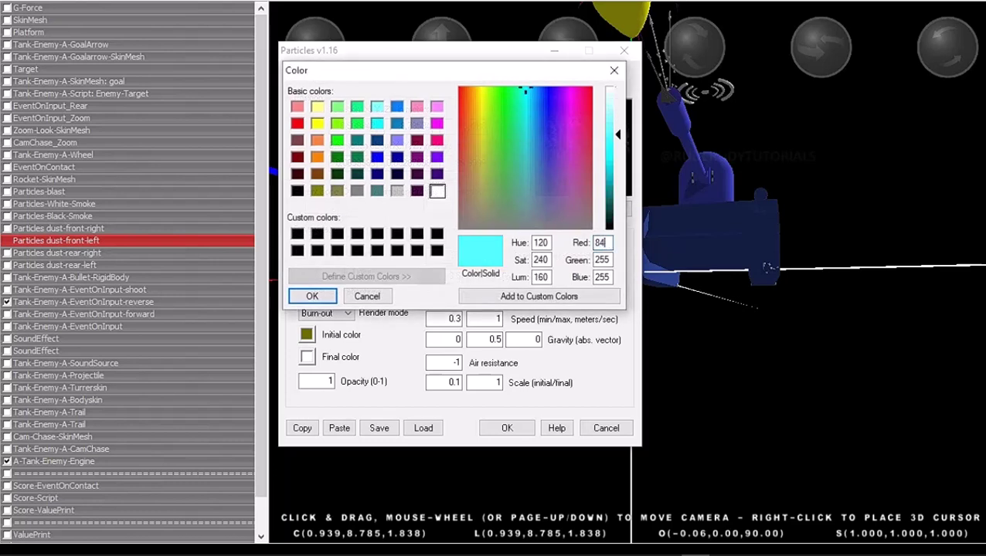
pyautogui.write('2')
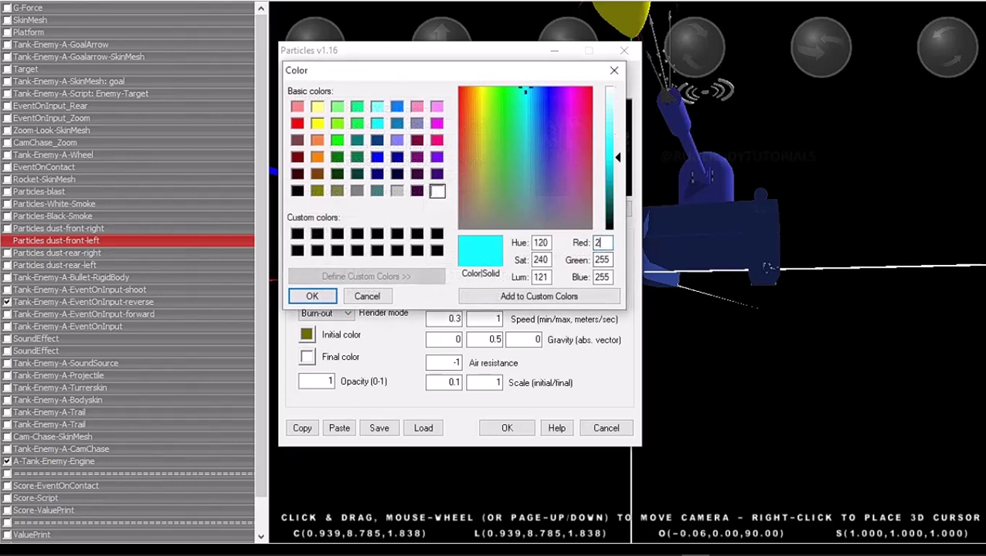
pyautogui.write('82')
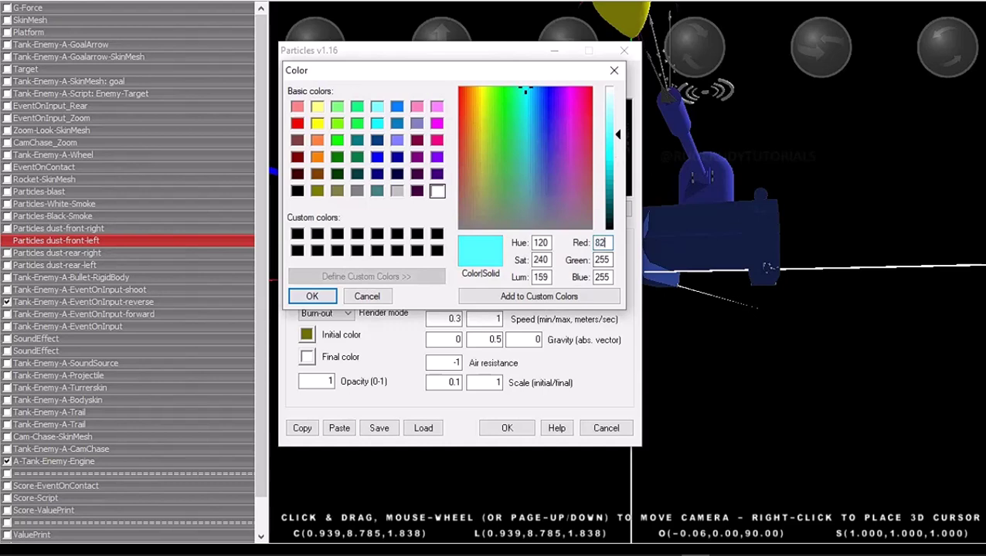
pyautogui.write('82')
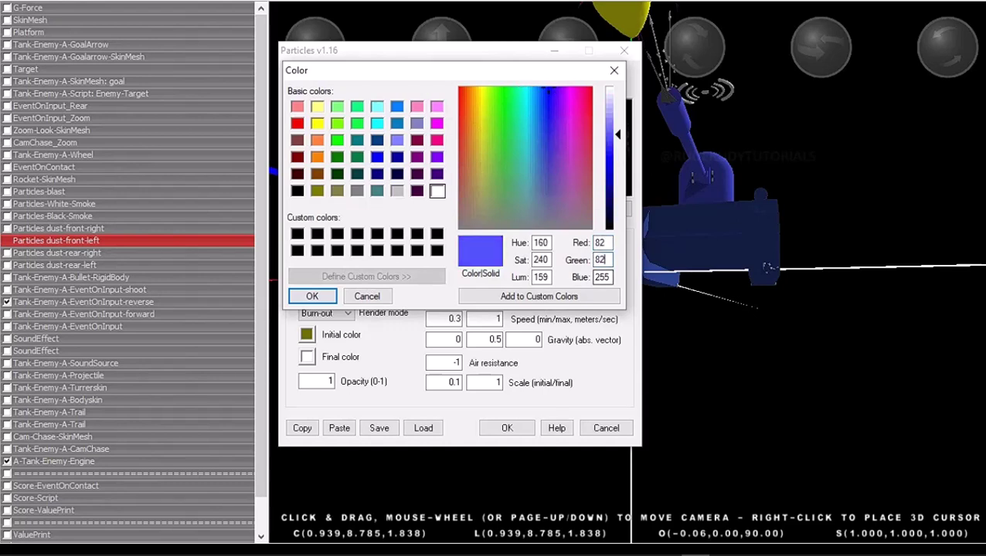
pyautogui.write('45')
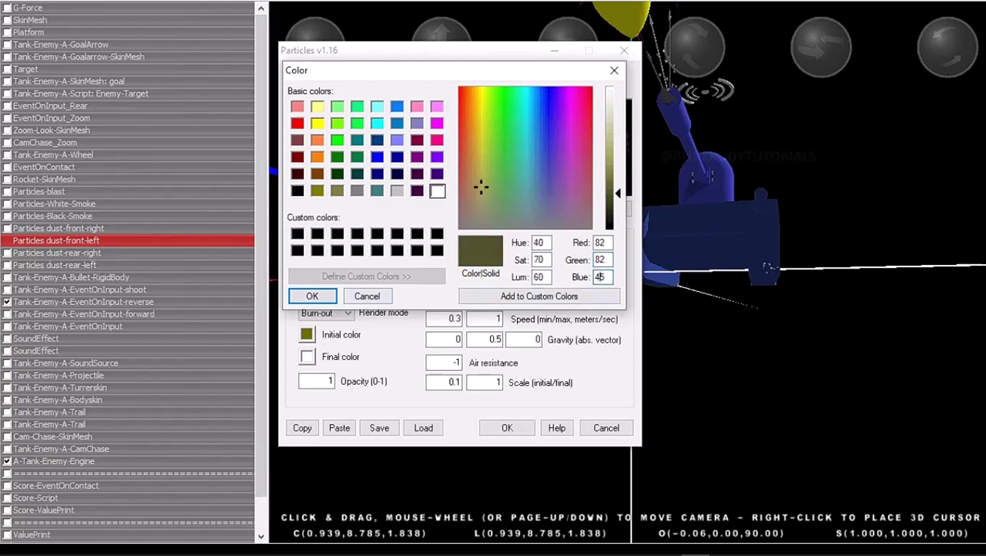
pyautogui.press('Return')
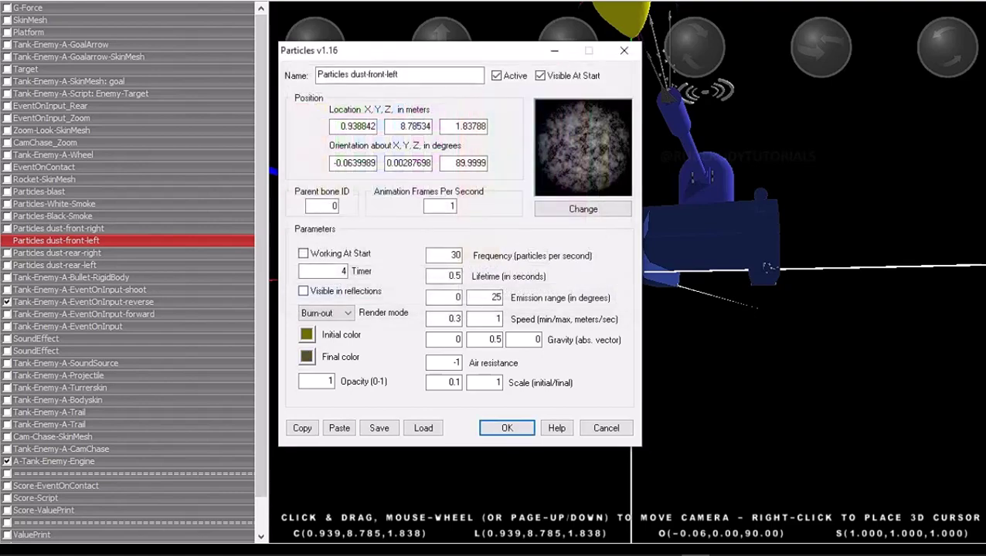
pyautogui.press('Return')
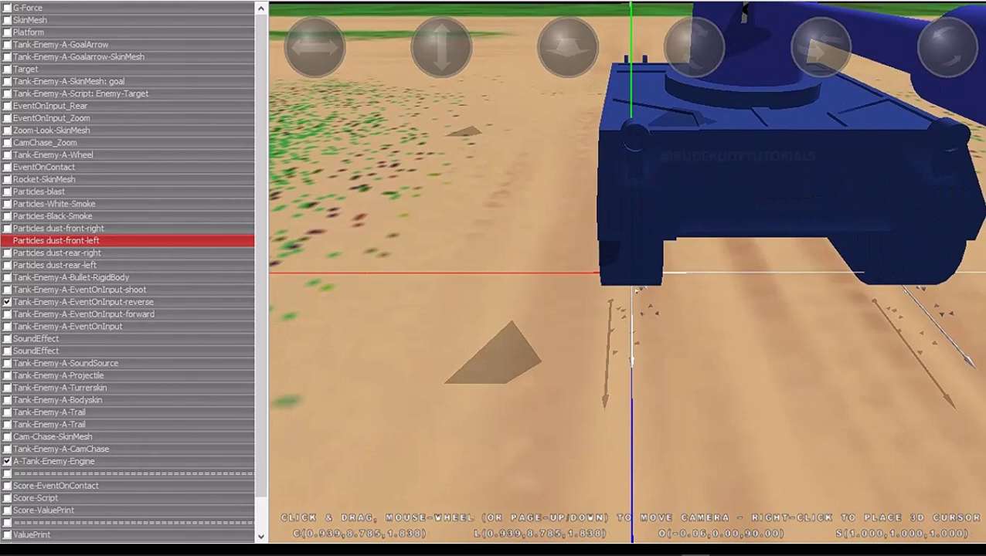
# Set dust-front-right's final colour to RGB 82, 82, 45 and apply it
pyautogui.doubleClick(58, 227)
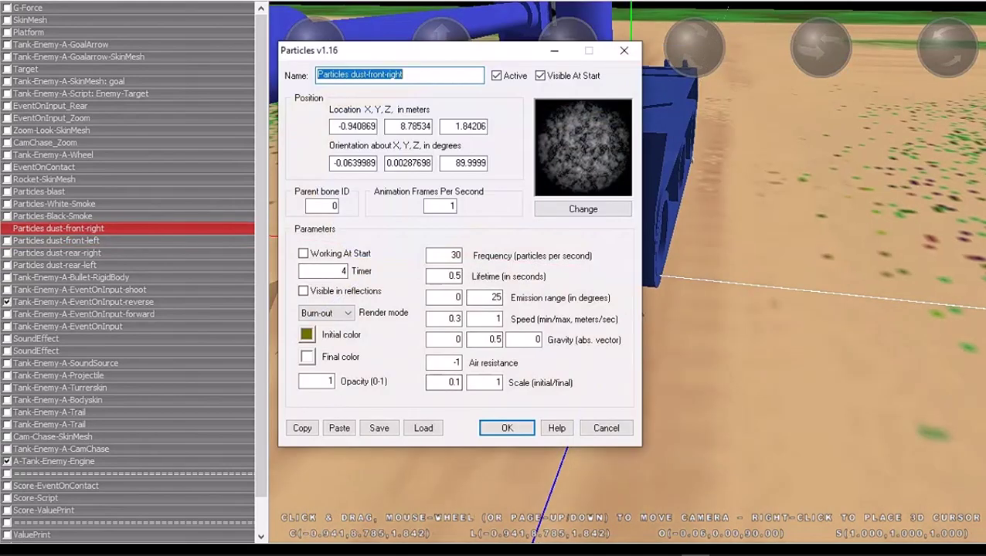
pyautogui.click(306, 356)
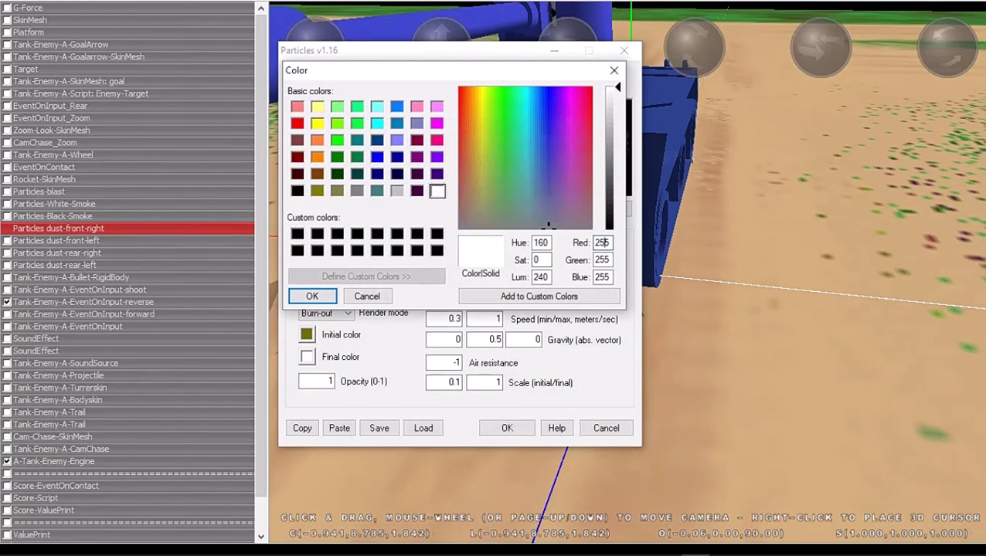
pyautogui.click(525, 91)
pyautogui.click(609, 135)
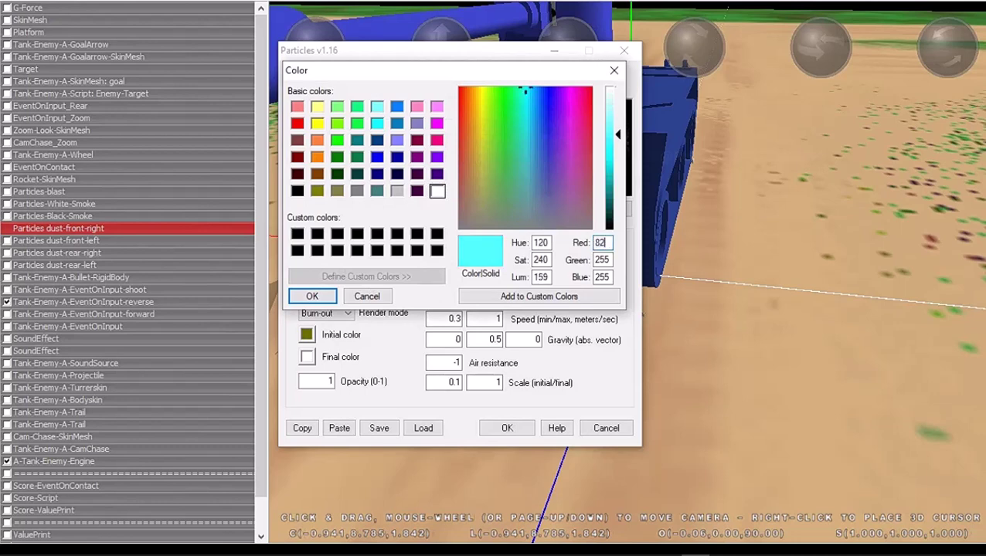
pyautogui.write('82')
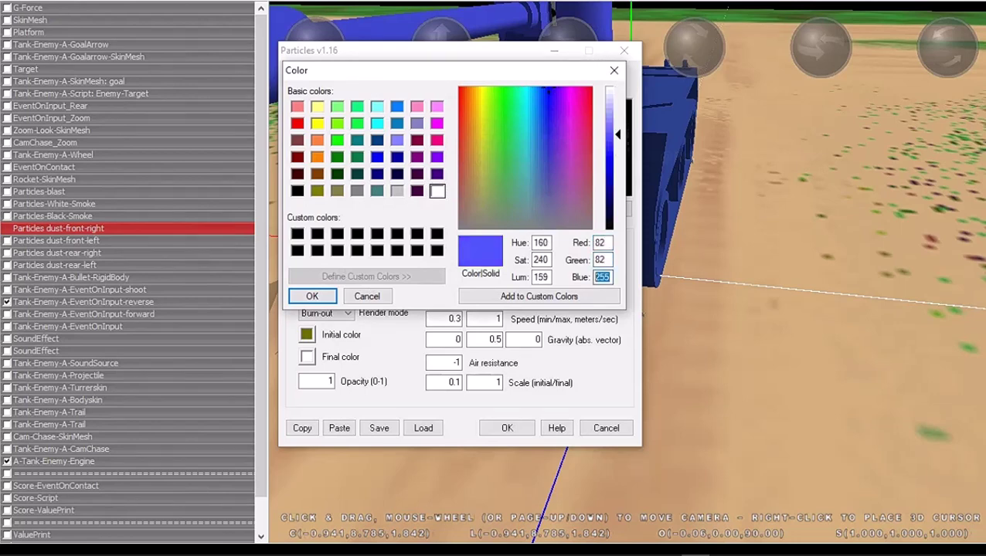
pyautogui.write('54')
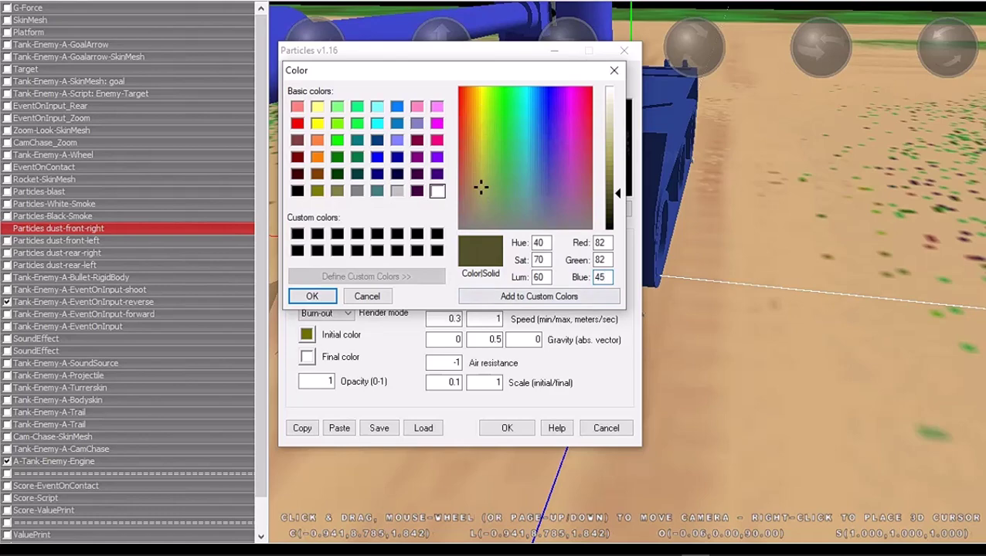
pyautogui.press('Return')
pyautogui.click(507, 428)
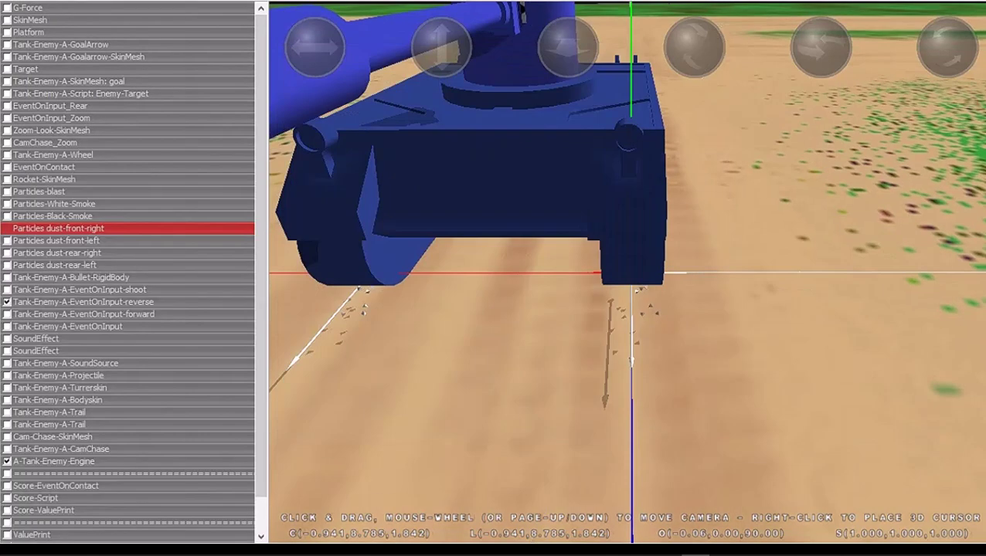
pyautogui.click(23, 1)
pyautogui.click(34, 128)
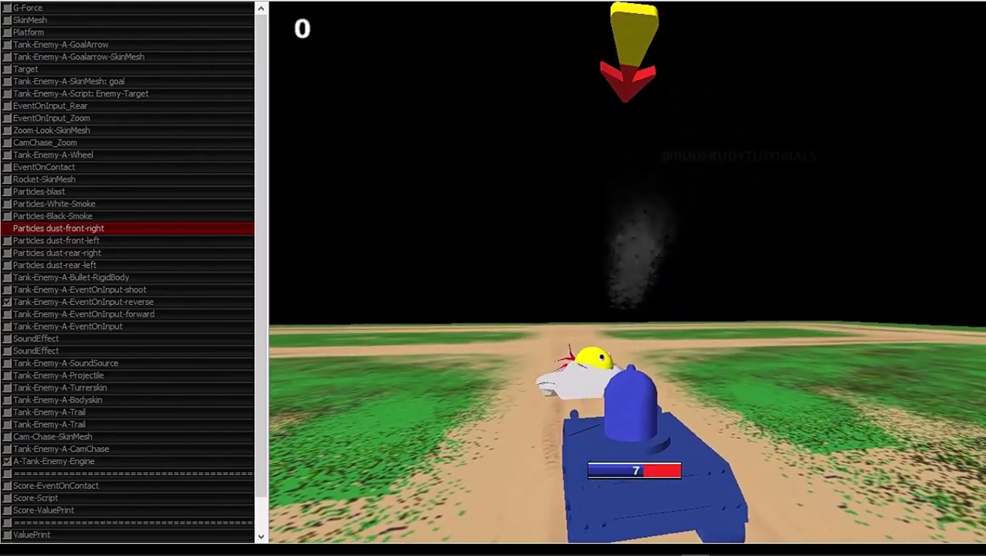
pyautogui.press('Escape')
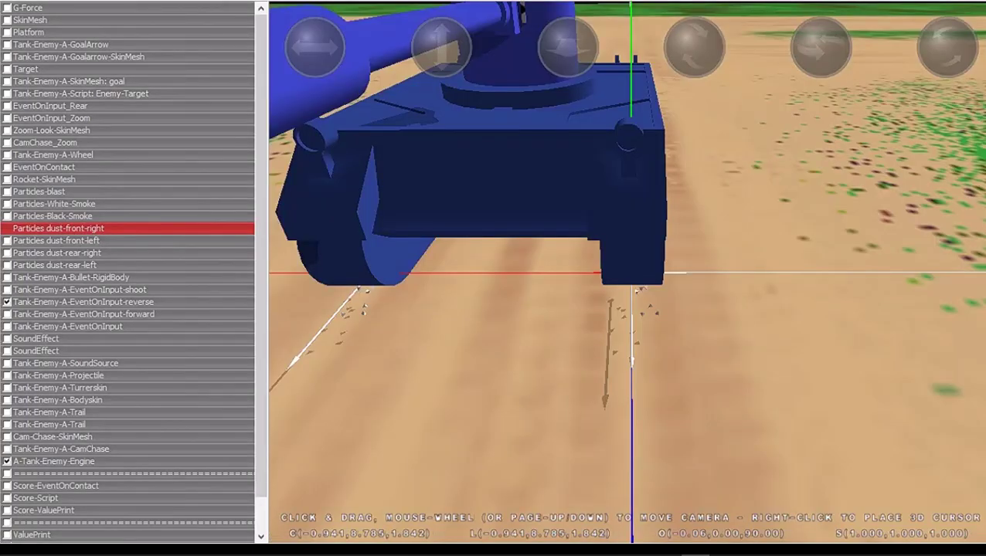
# Check the settings of all four dust emitters in turn
pyautogui.press('Return')
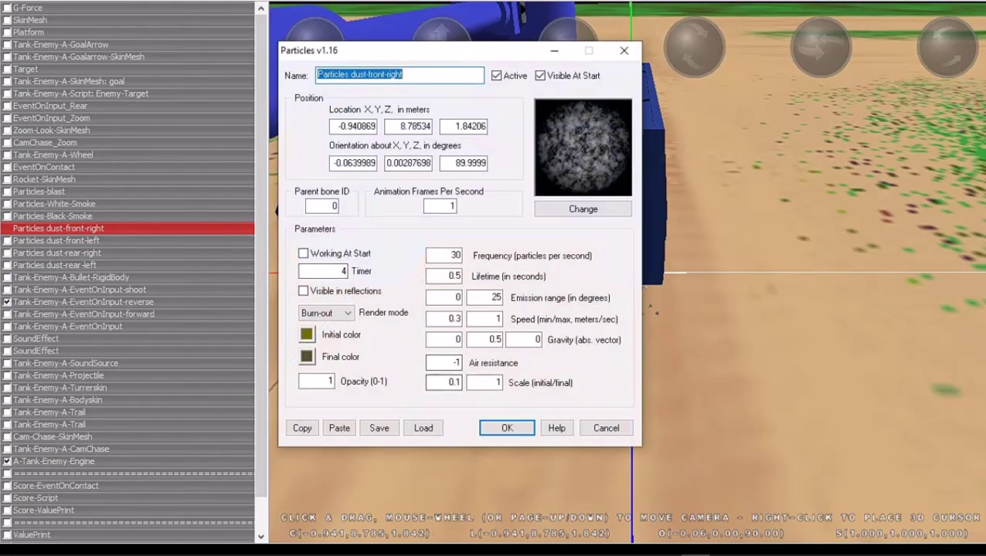
pyautogui.click(524, 426)
pyautogui.press('Down')
pyautogui.press('Return')
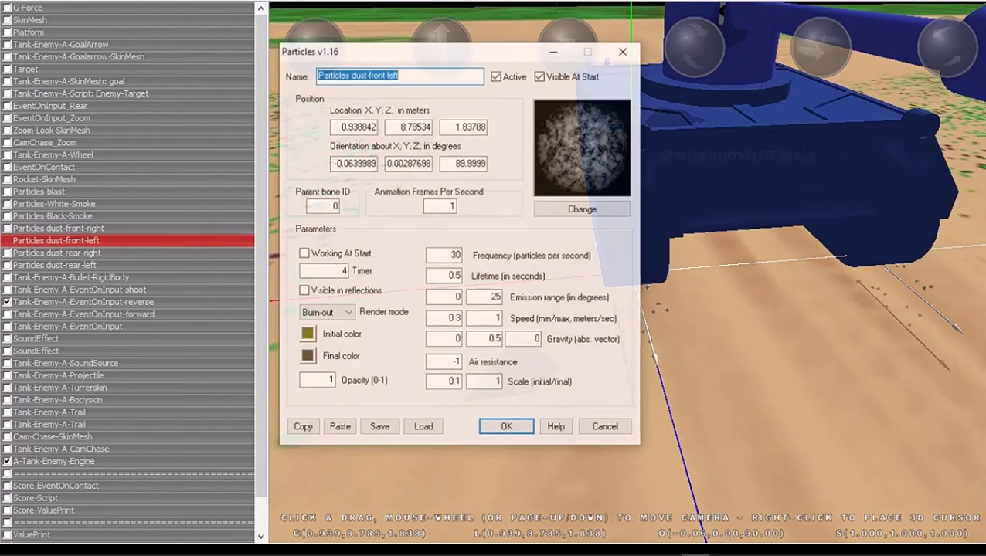
pyautogui.click(507, 428)
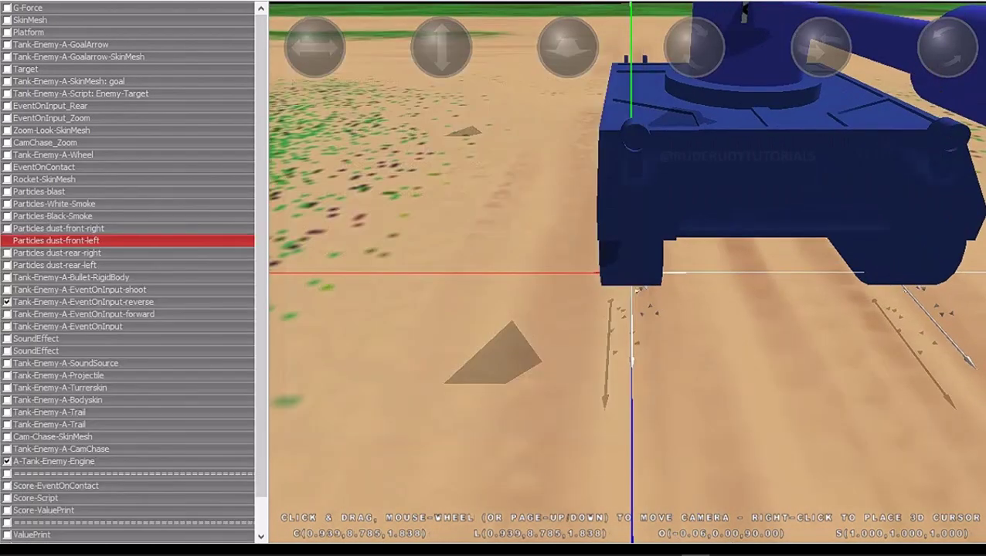
pyautogui.press('Down')
pyautogui.press('Return')
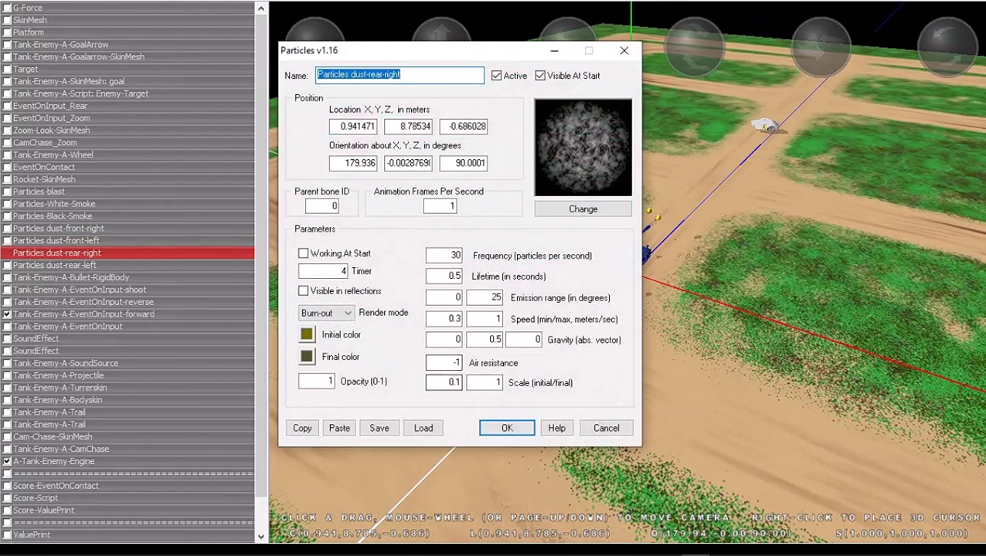
pyautogui.click(504, 419)
pyautogui.press('Down')
pyautogui.press('Return')
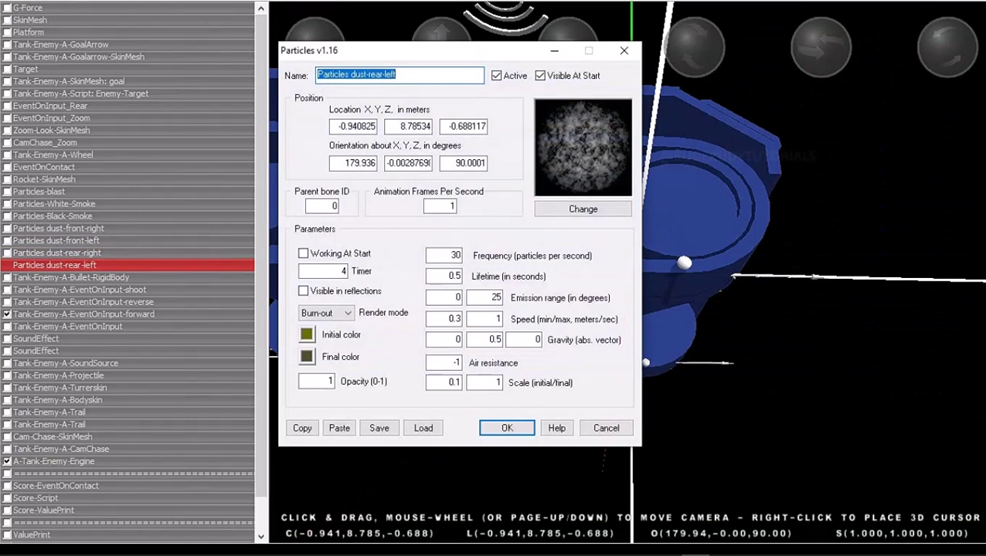
pyautogui.click(507, 428)
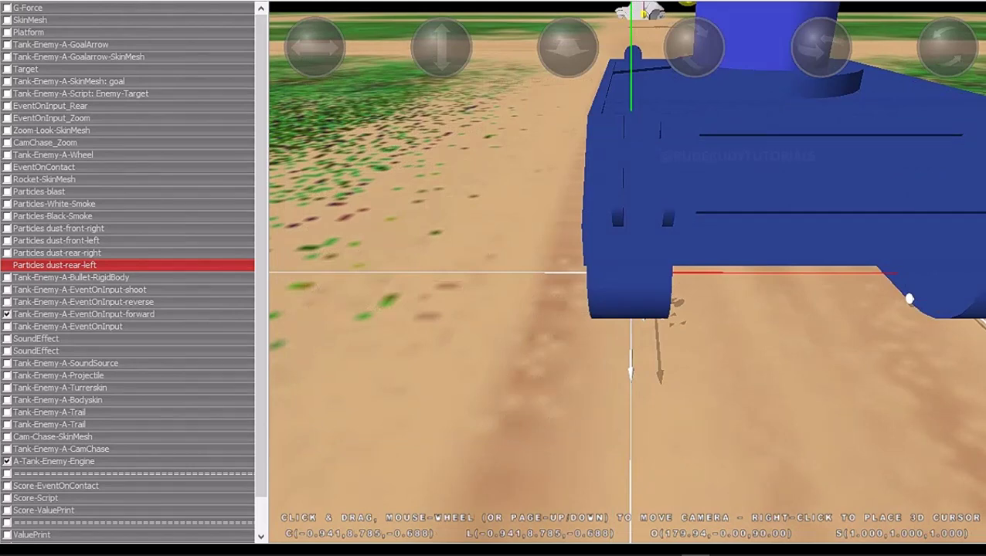
# Change the dust-rear-left and dust-rear-right lifetimes from 0.5 to 1.5 seconds
pyautogui.press('Return')
pyautogui.doubleClick(451, 276)
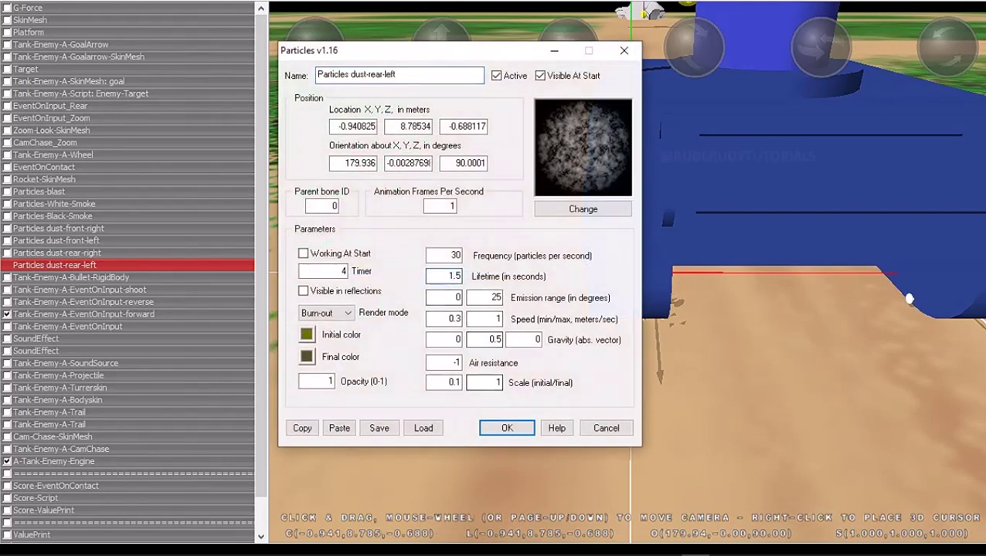
pyautogui.press('Return')
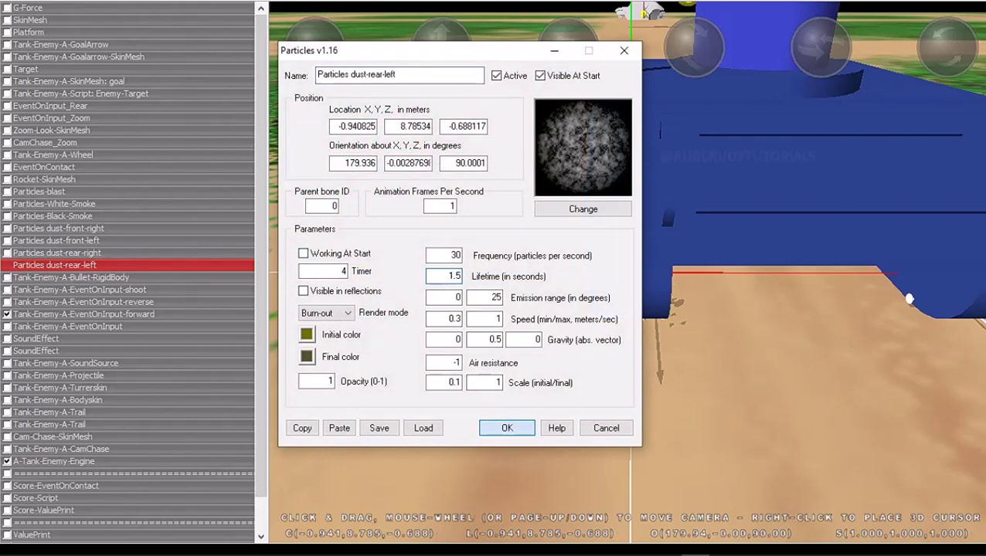
pyautogui.press('Up')
pyautogui.press('Return')
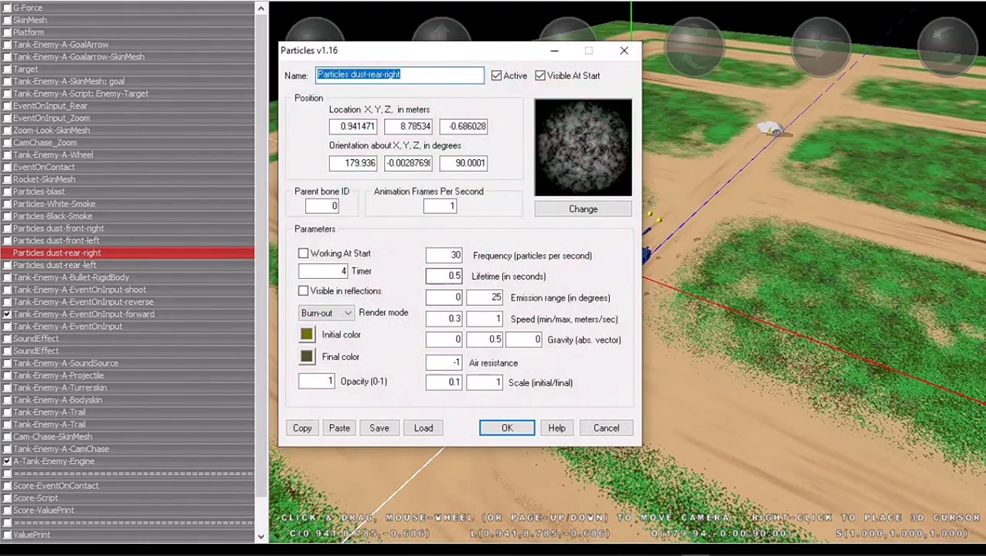
pyautogui.click(452, 276)
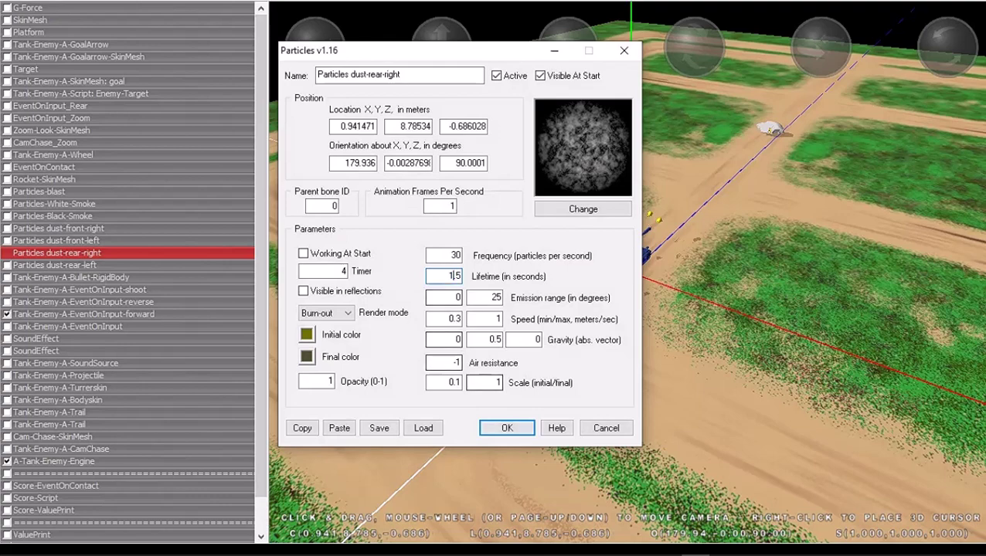
pyautogui.press('Return')
# Change the dust-front-left and dust-front-right lifetimes to 1.5 seconds
pyautogui.press('Up')
pyautogui.press('Return')
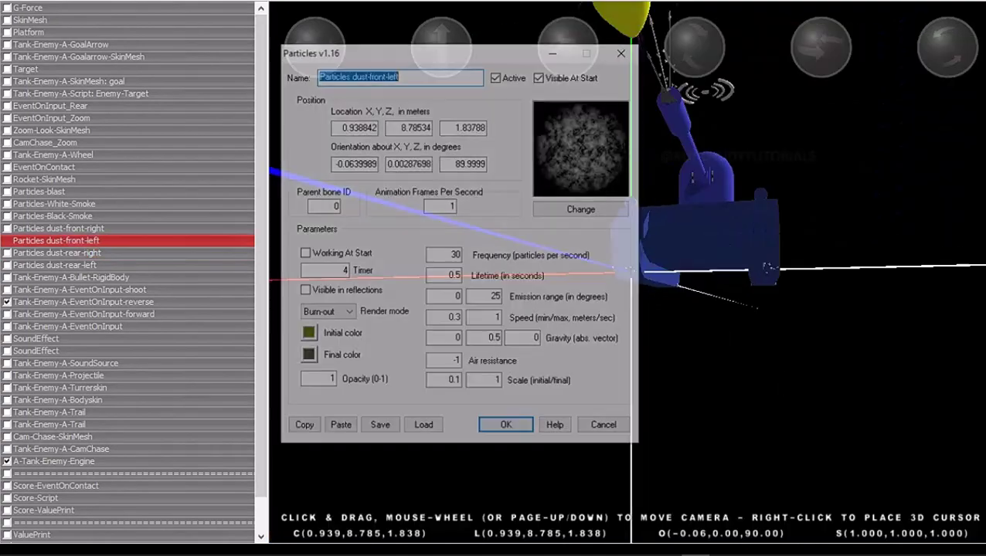
pyautogui.click(453, 275)
pyautogui.write('1.5')
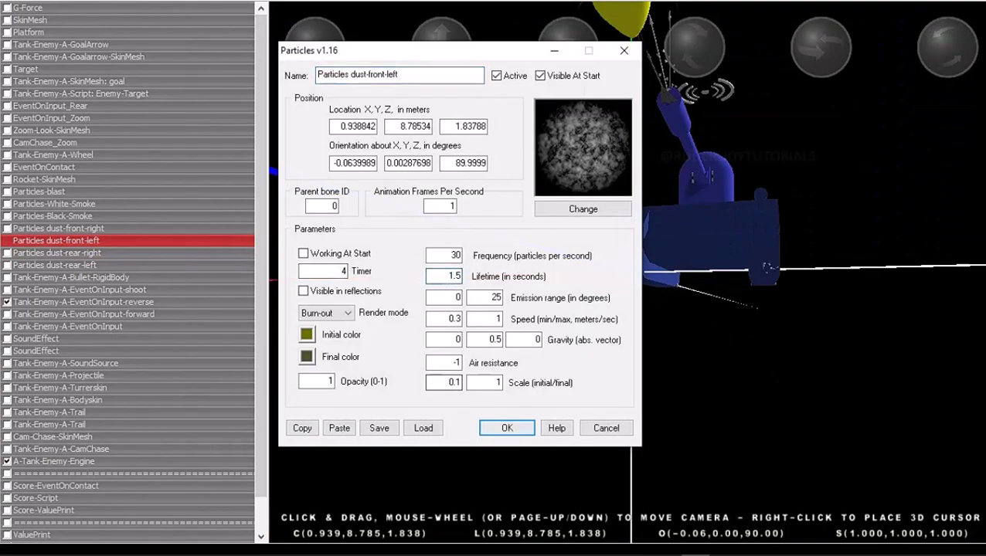
pyautogui.click(507, 428)
pyautogui.press('Up')
pyautogui.press('Return')
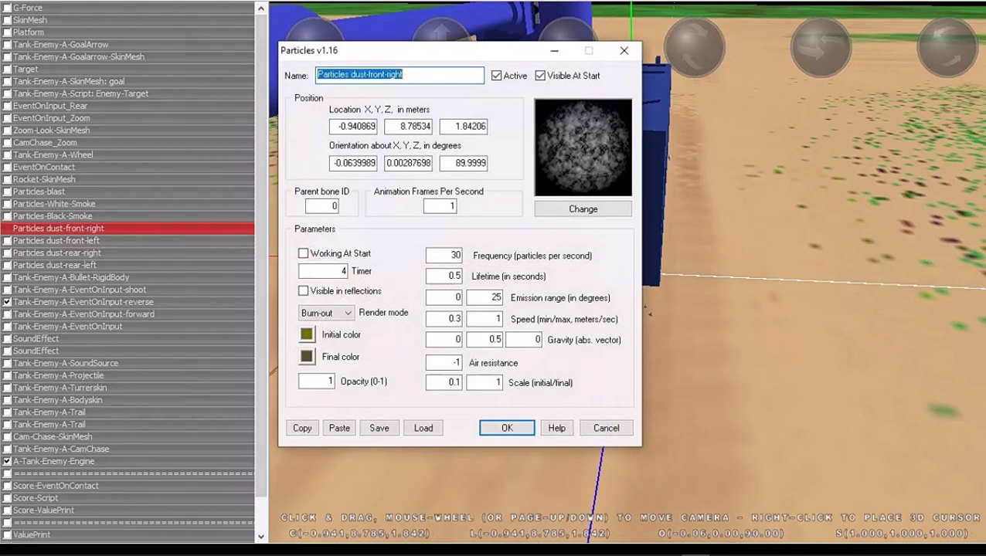
pyautogui.click(453, 276)
pyautogui.click(448, 276)
pyautogui.write('1.5')
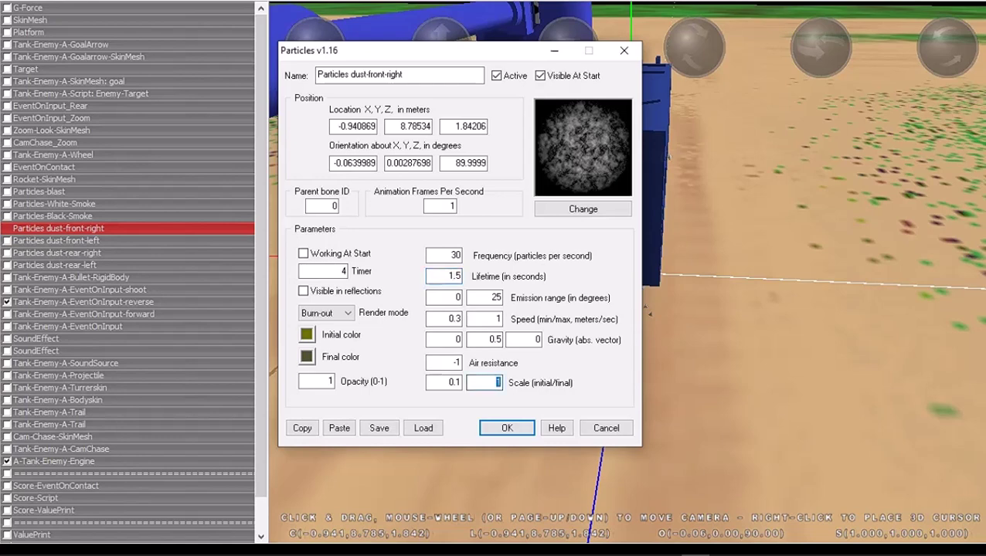
pyautogui.click(507, 428)
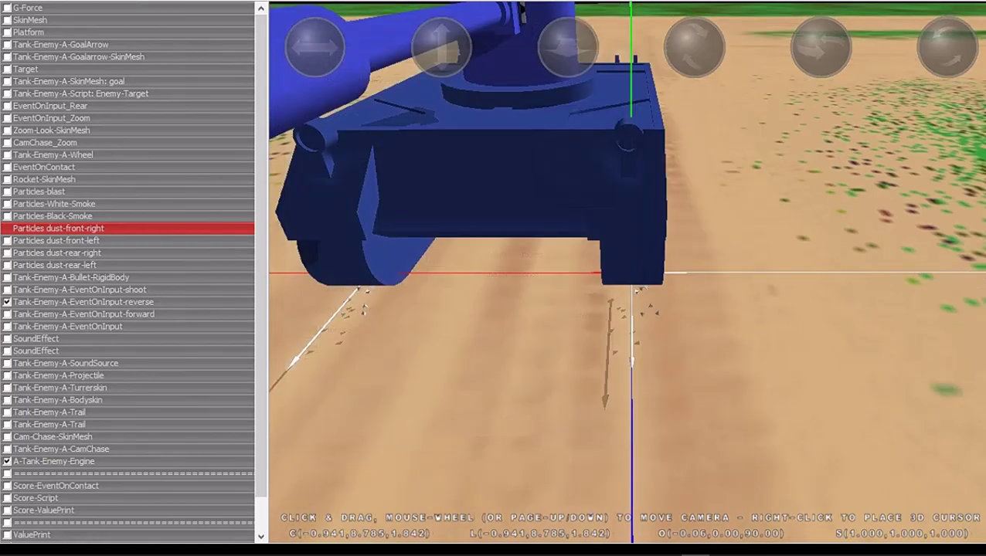
# Test-play the game to watch the longer dust trails, then stop it
pyautogui.hotkey('alt', 'f')
pyautogui.click(35, 128)
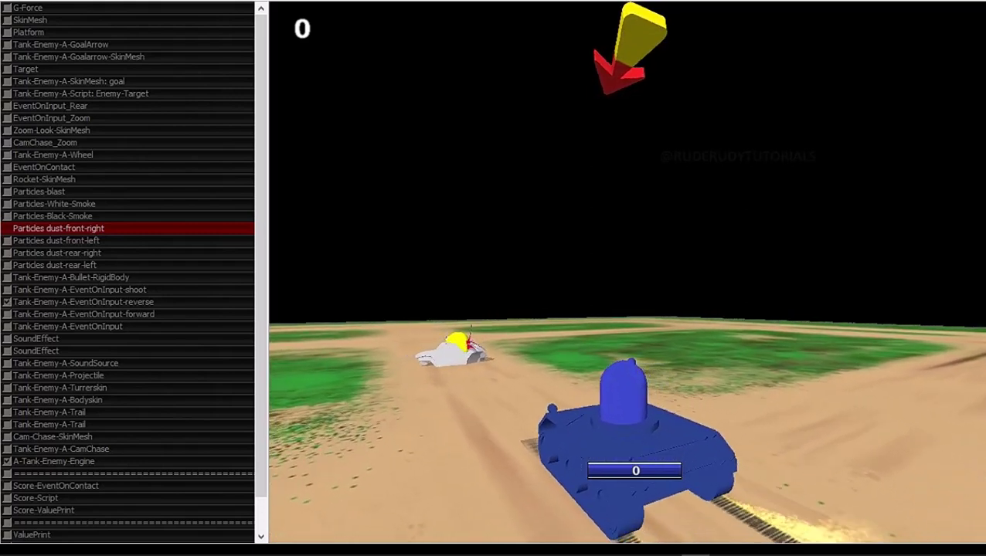
pyautogui.press('Escape')
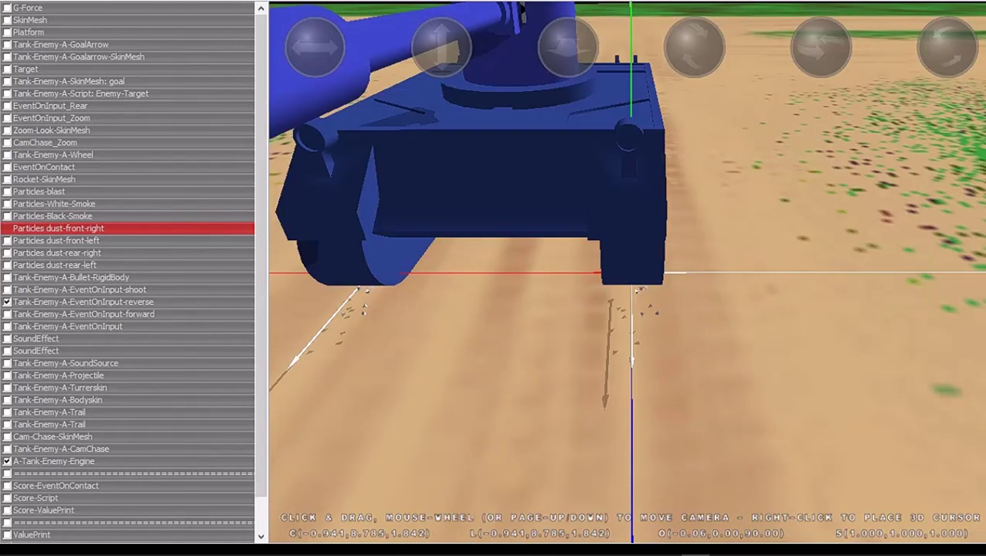
# Shorten the front dust emitters' lifetimes back to 0.5 seconds
pyautogui.press('Return')
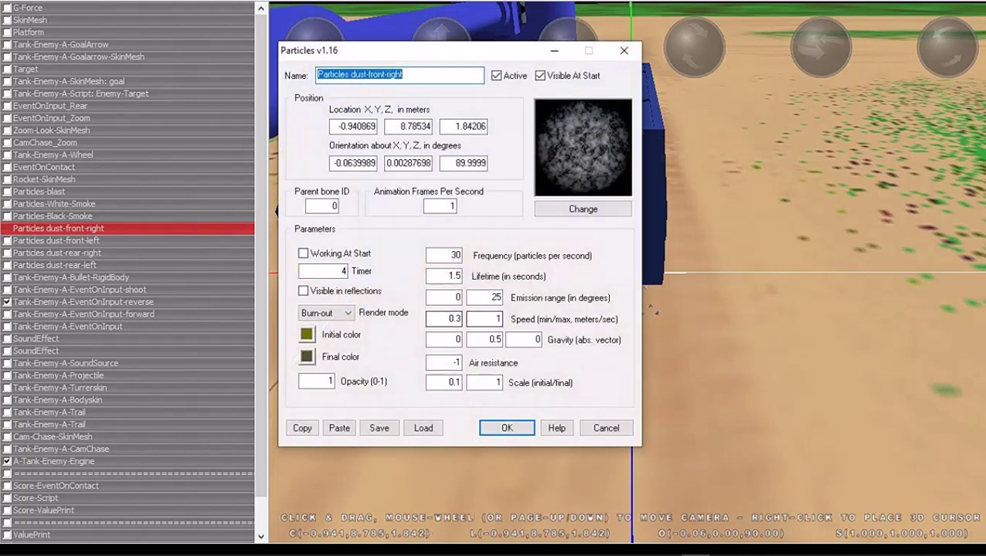
pyautogui.click(451, 276)
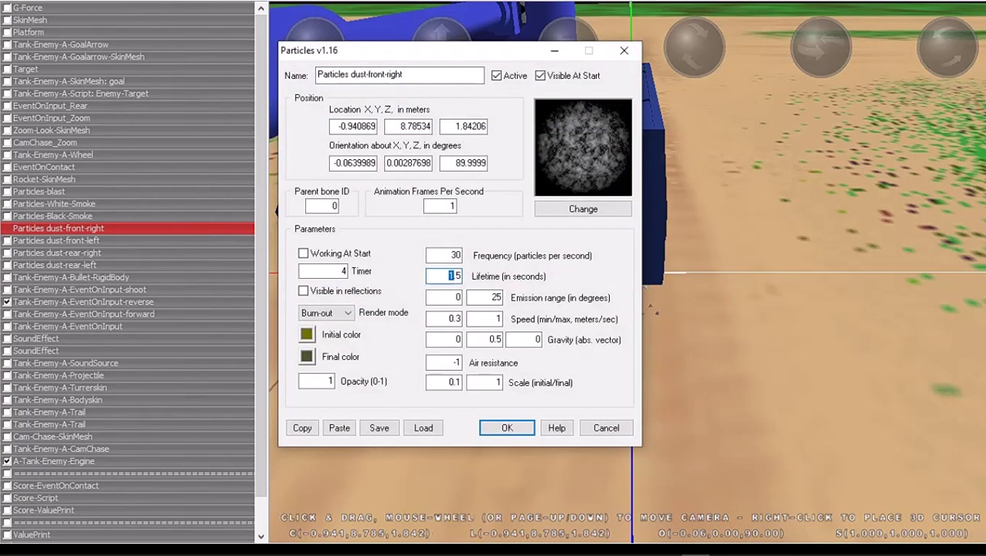
pyautogui.write('4')
pyautogui.press('Tab')
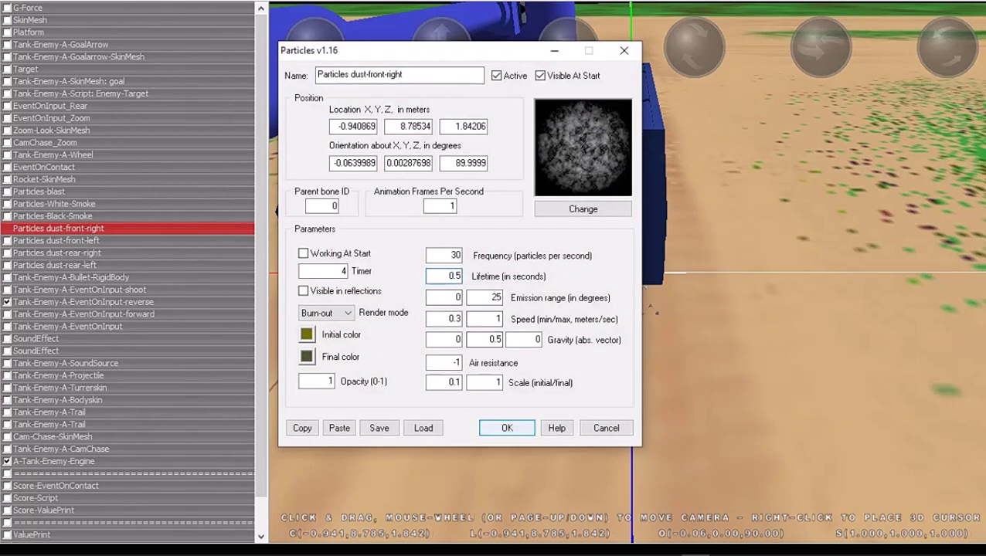
pyautogui.press('Return')
pyautogui.doubleClick(56, 240)
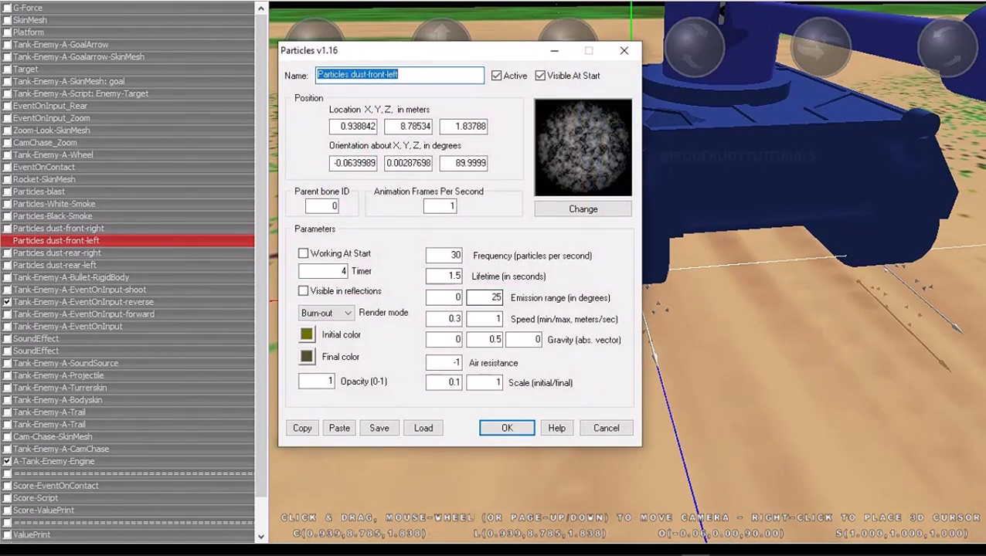
pyautogui.click(451, 276)
pyautogui.write('0')
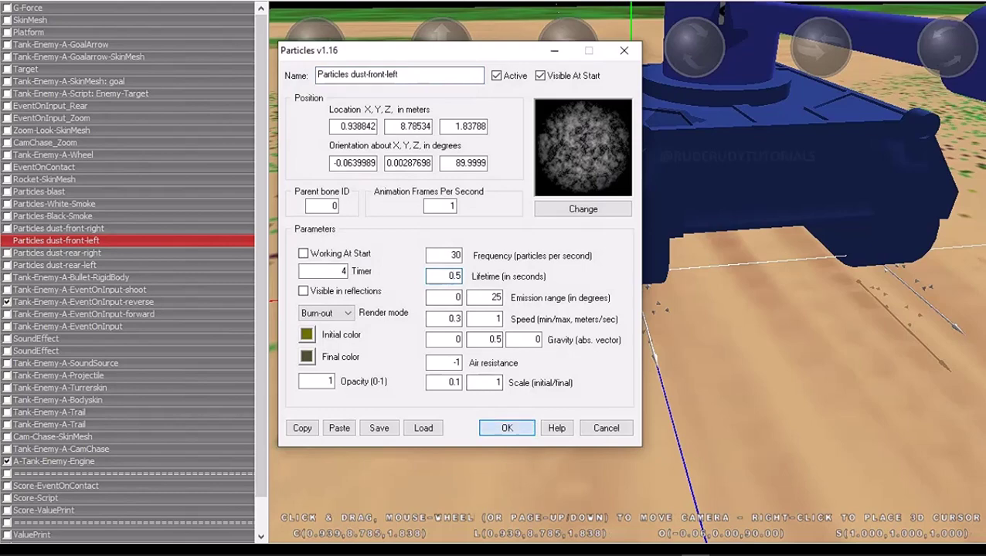
pyautogui.press('Return')
# Review the rear dust emitters' settings, then launch the game with File > Play
pyautogui.doubleClick(56, 252)
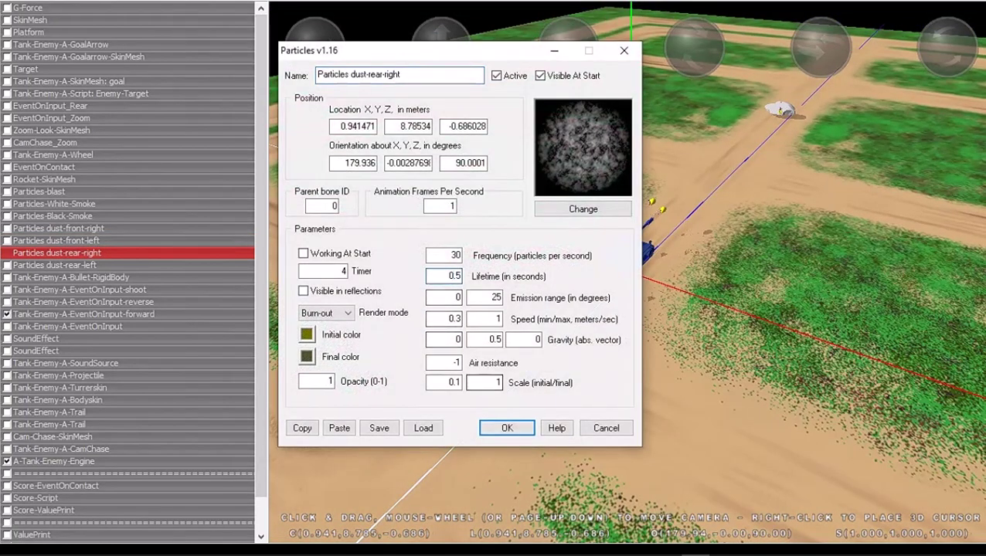
pyautogui.press('Return')
pyautogui.press('Down')
pyautogui.press('Return')
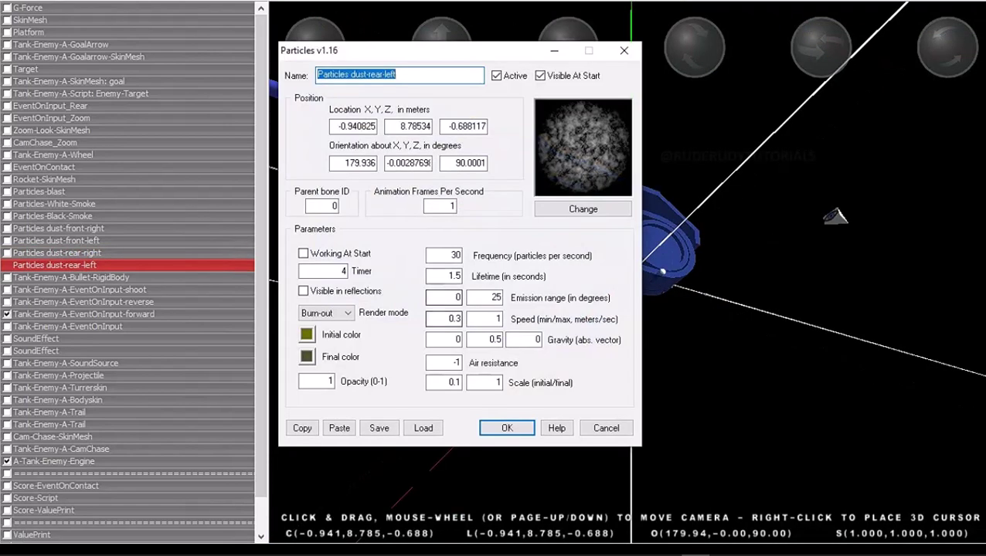
pyautogui.press('Return')
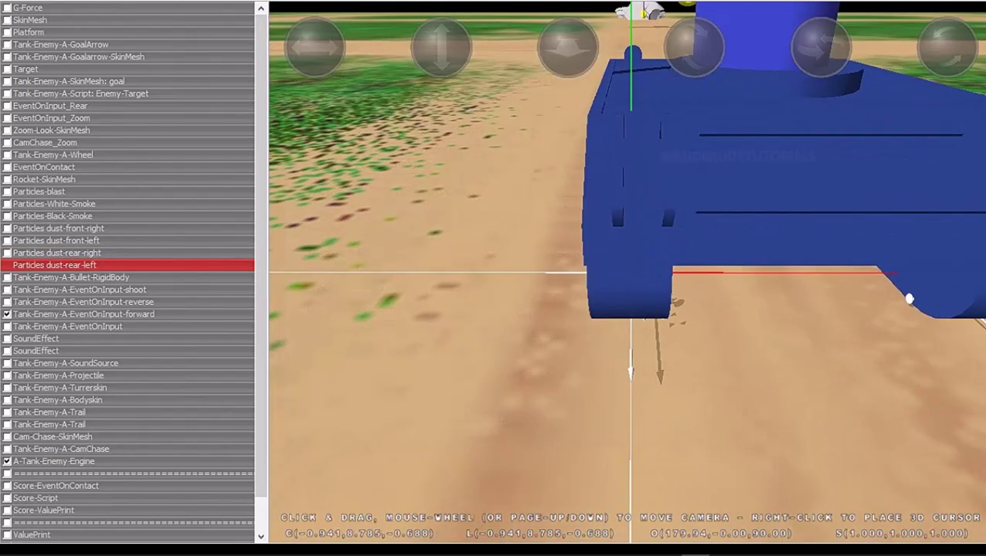
pyautogui.hotkey('alt', 'f')
pyautogui.press('p')
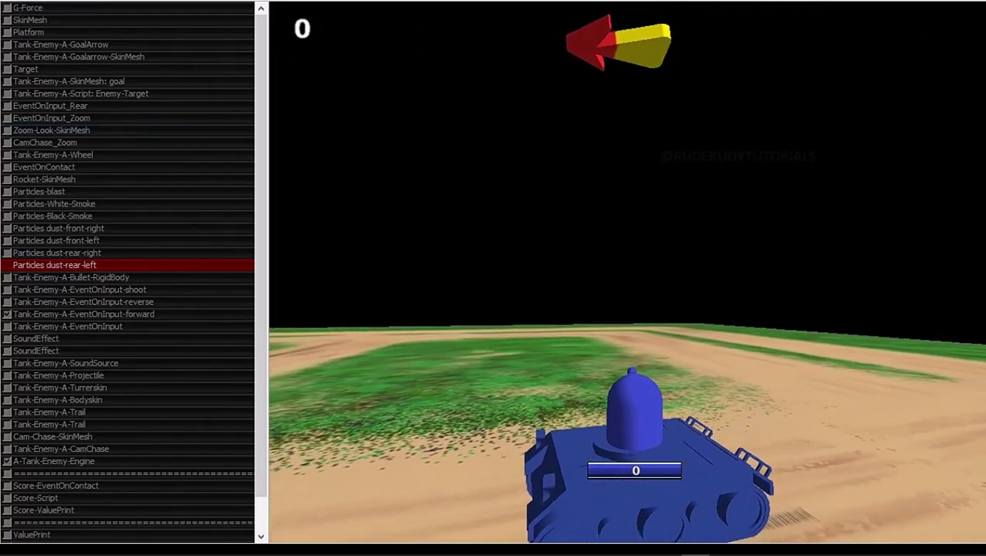
# Steer the tank to watch its short dust trails, then stop the game
pyautogui.press('Left')
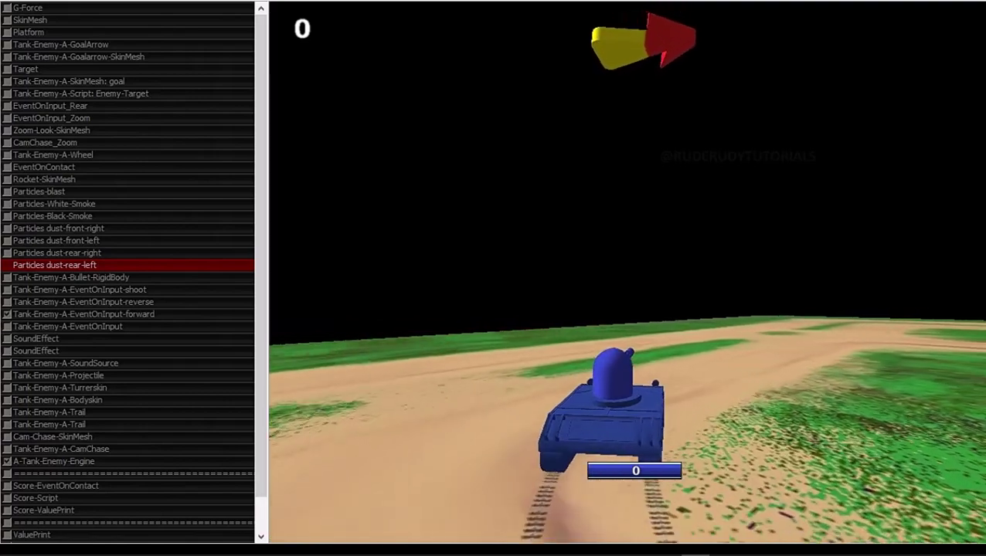
pyautogui.press('Escape')
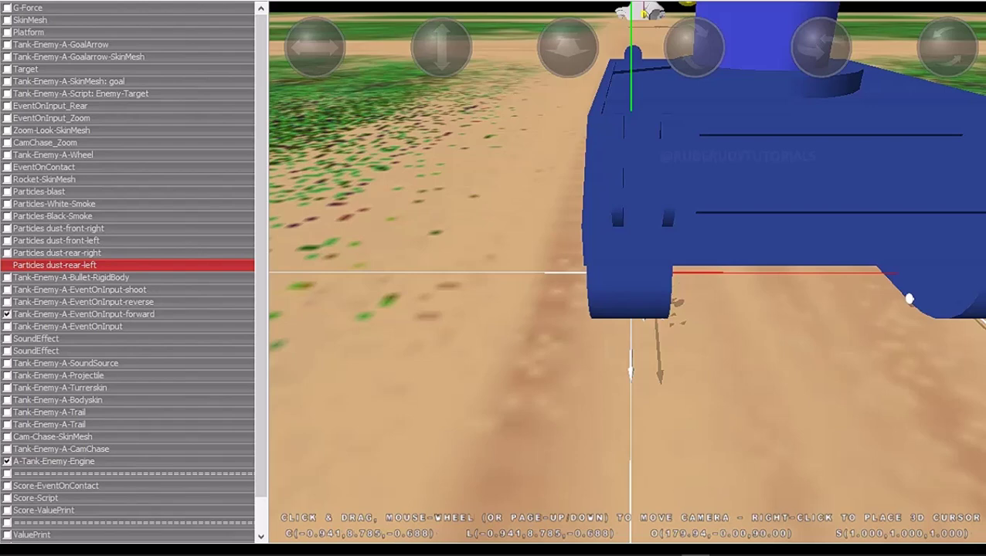
# Review the Ammo-Reloading-Sprite, EventTimer and ValuePrint objects, then bring up the File menu
pyautogui.scroll(-1, 128, 270)
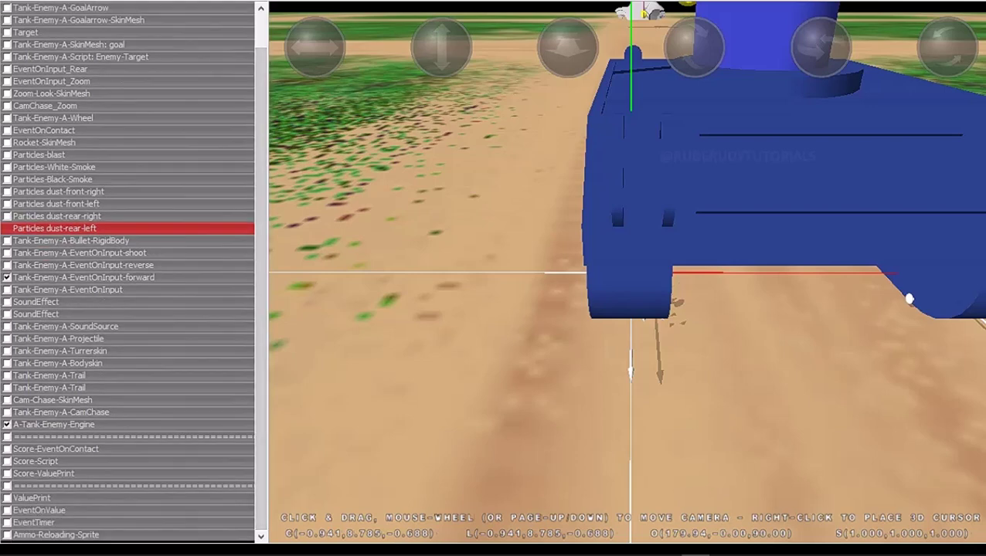
pyautogui.click(55, 535)
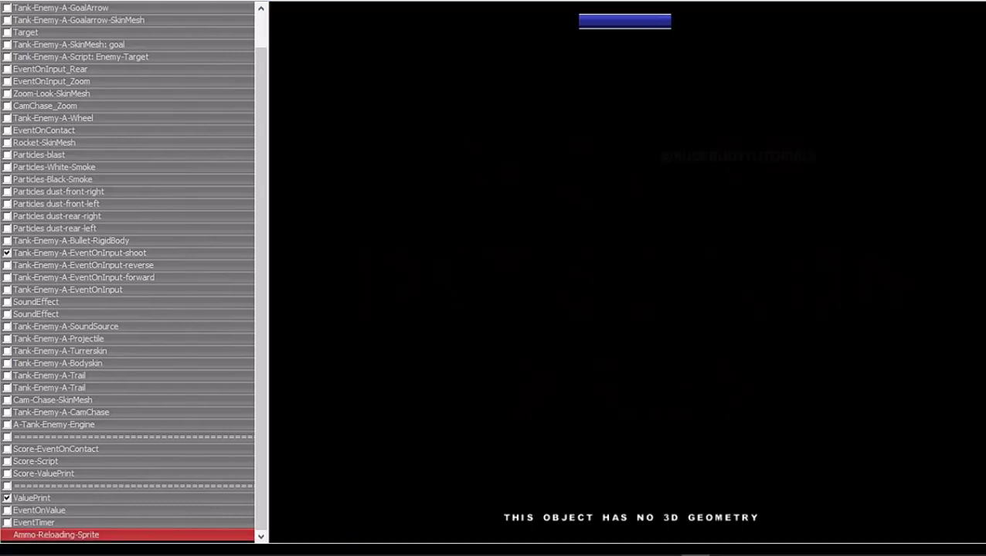
pyautogui.click(55, 522)
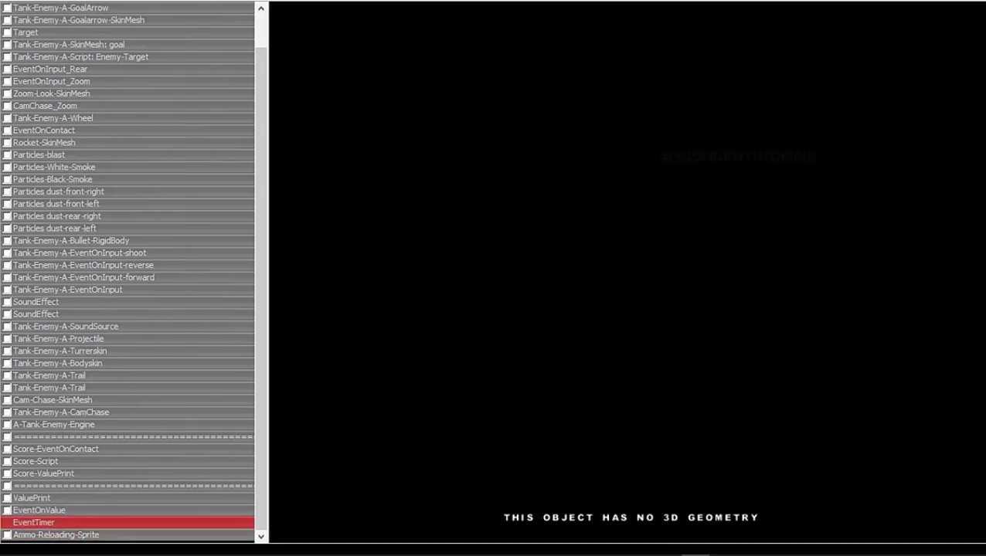
pyautogui.click(32, 498)
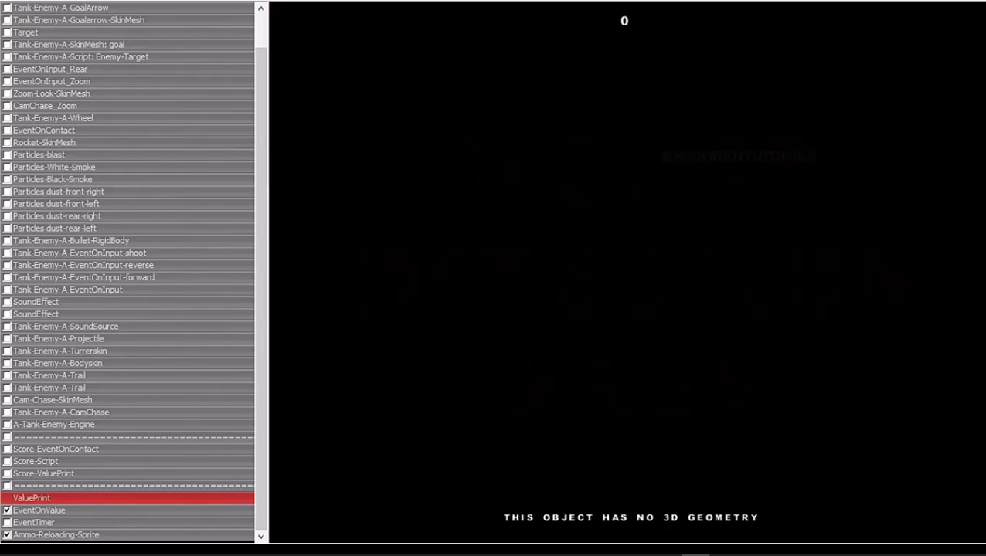
pyautogui.click(15, 2)
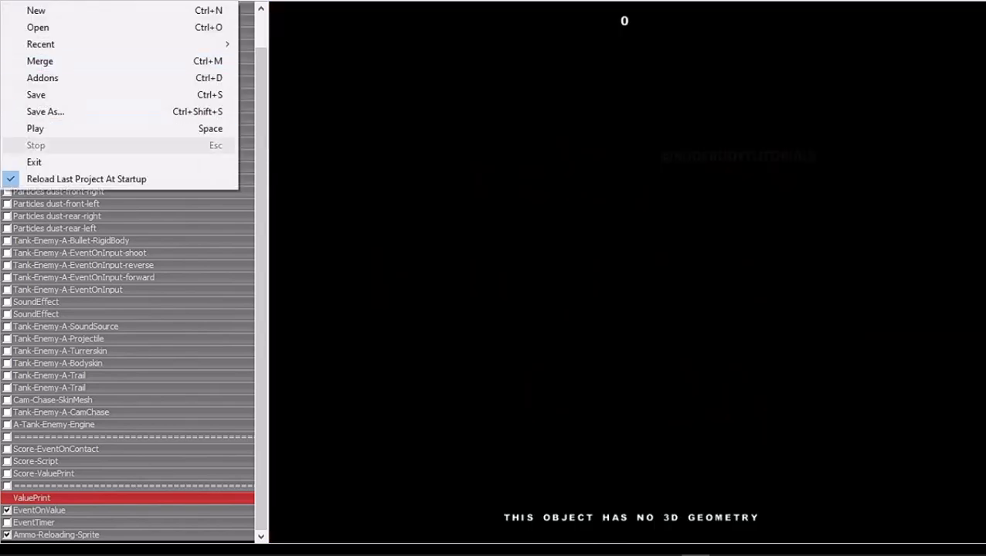
# Play the game via File > Play to check the ammo counter, then stop it with Esc
pyautogui.click(31, 128)
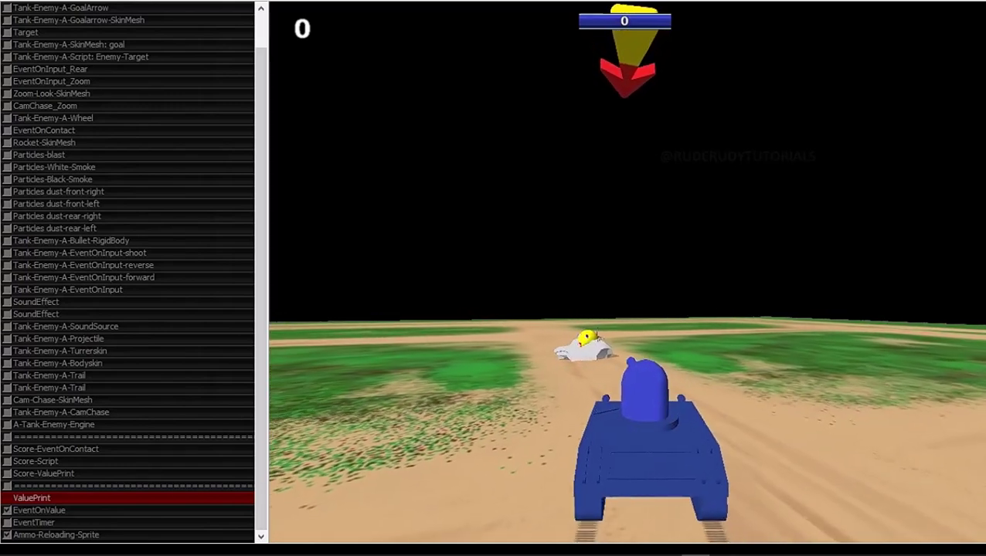
pyautogui.press('Escape')
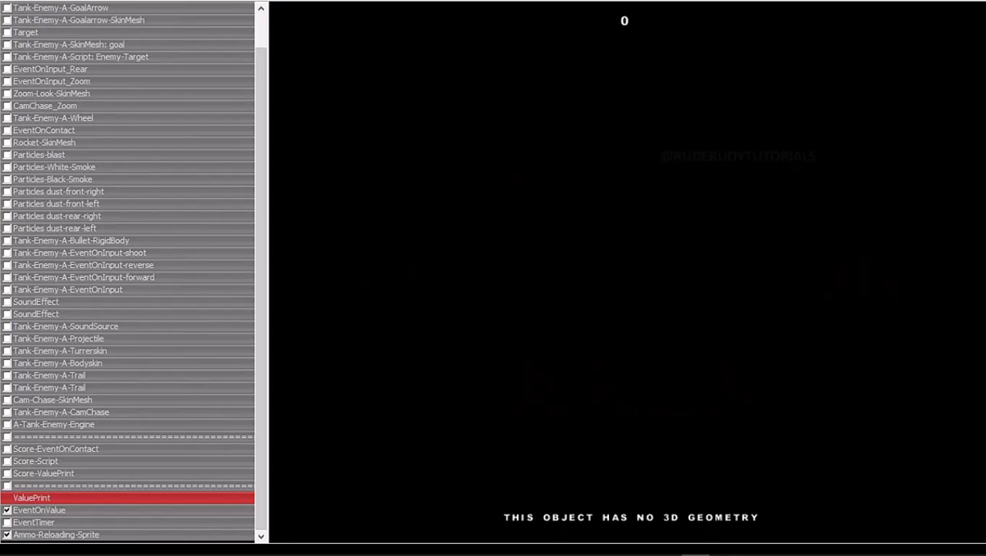
# Give Tank-Enemy-A-Bodyskin the 0005_pp_smooth_glossy_medium shader
pyautogui.doubleClick(57, 364)
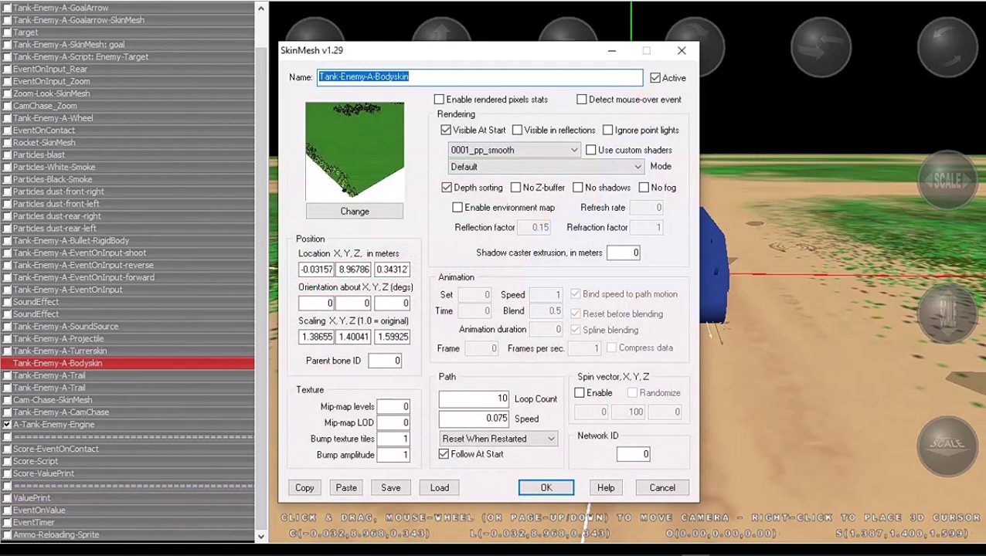
pyautogui.click(514, 150)
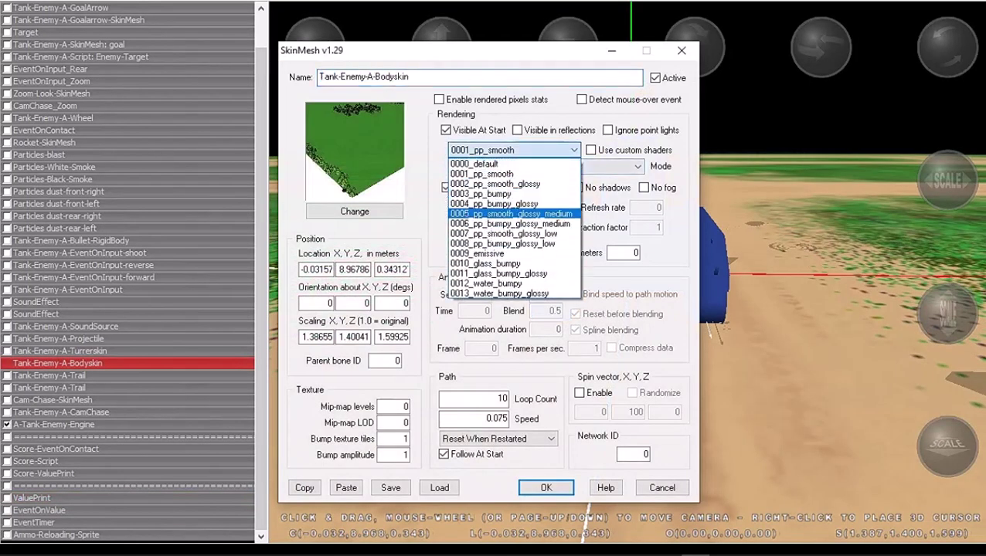
pyautogui.click(510, 213)
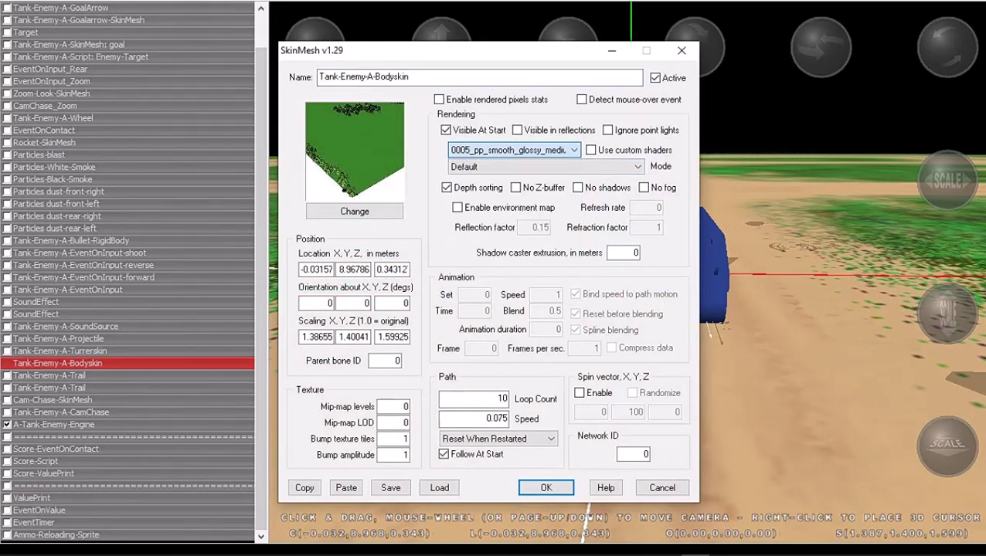
pyautogui.press('Return')
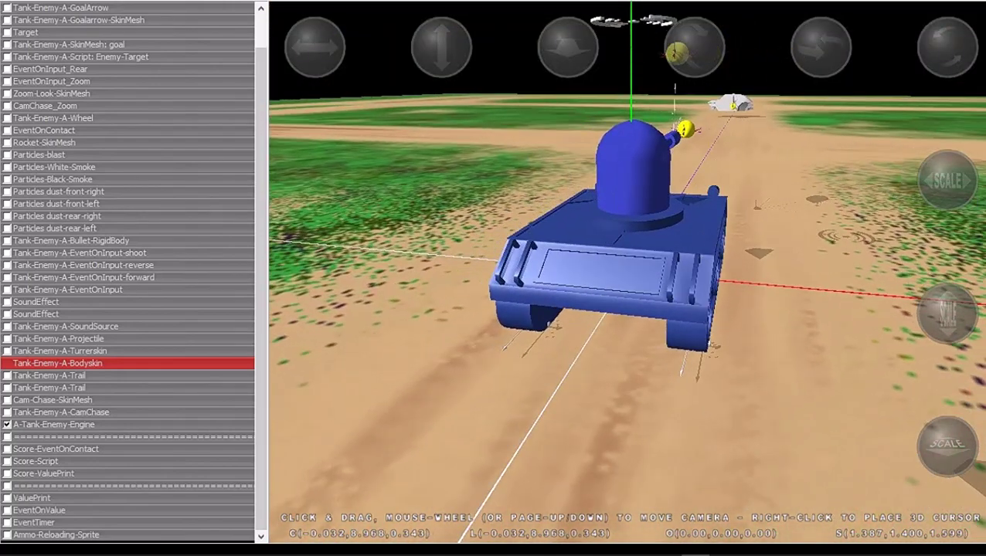
# Try 0006_pp_bumpy_glossy_medium on Tank-Enemy-A-Turrerskin, then switch it to 0007_pp_smooth_glossy_low
pyautogui.click(60, 351)
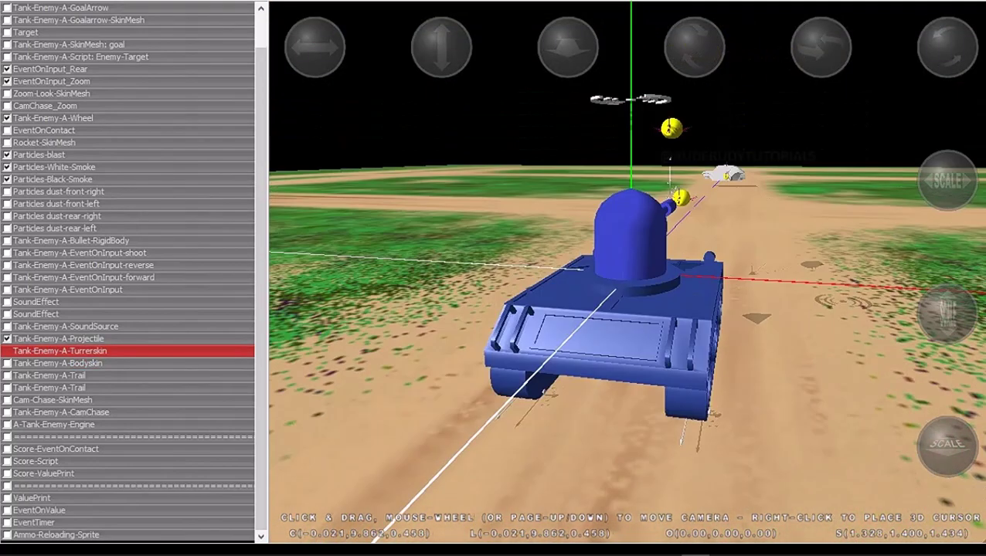
pyautogui.doubleClick(59, 351)
pyautogui.click(514, 150)
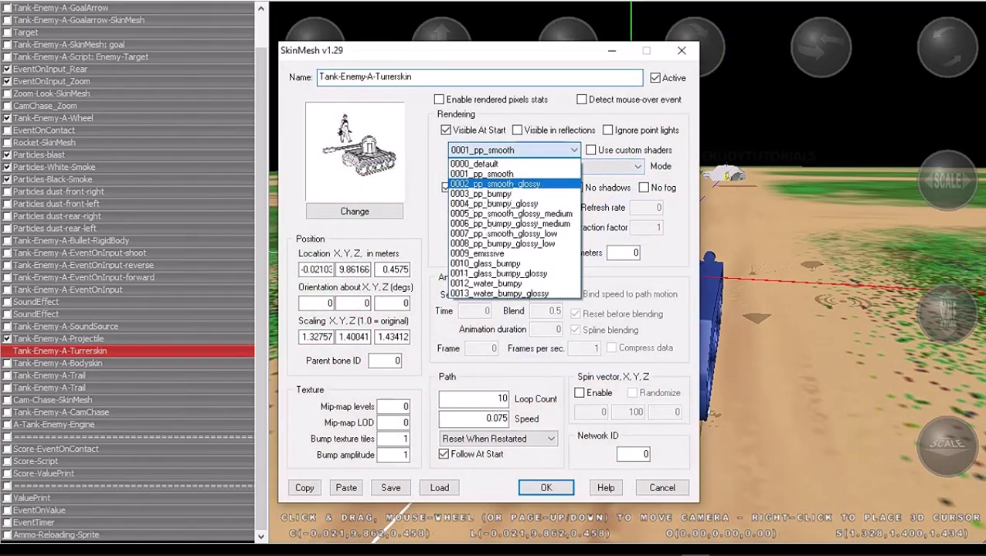
pyautogui.click(510, 223)
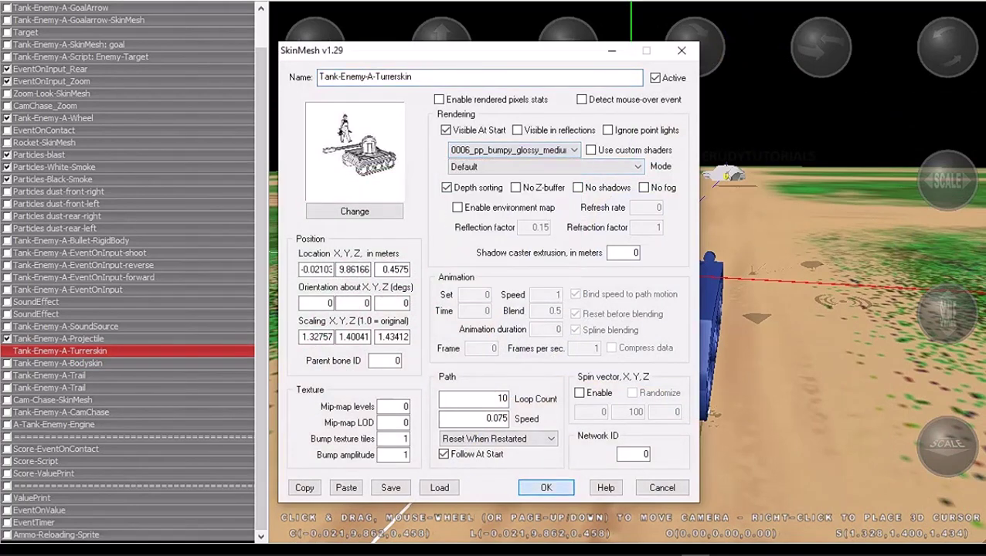
pyautogui.press('Return')
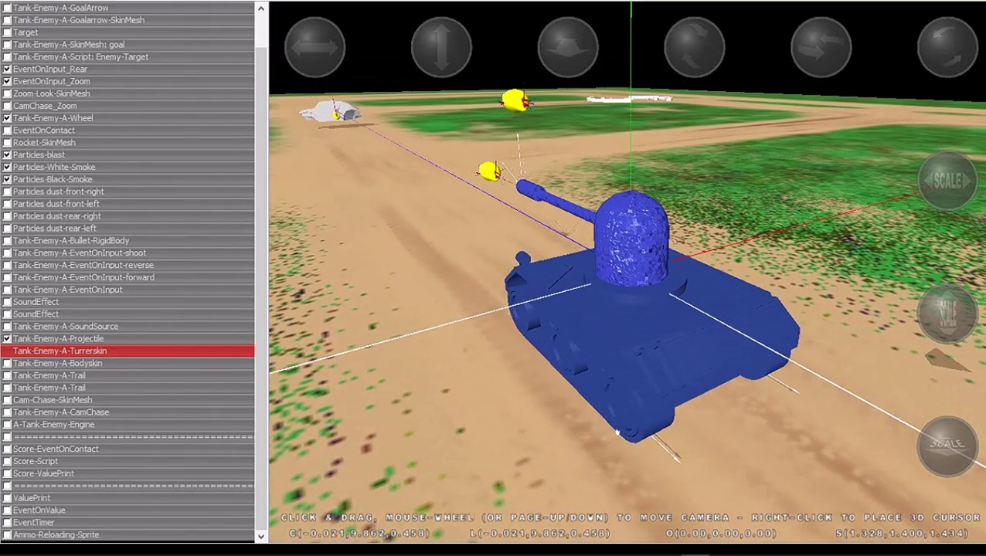
pyautogui.press('Return')
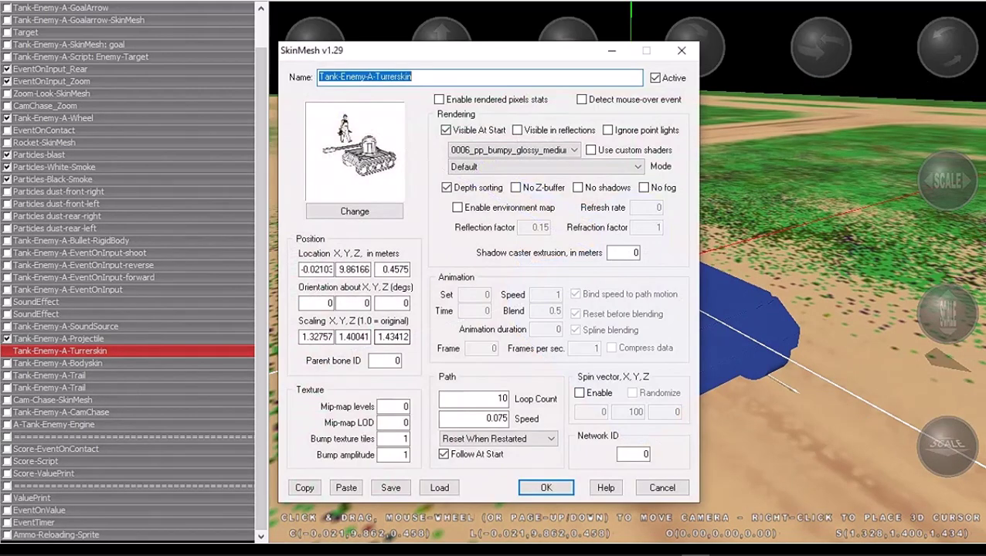
pyautogui.click(513, 150)
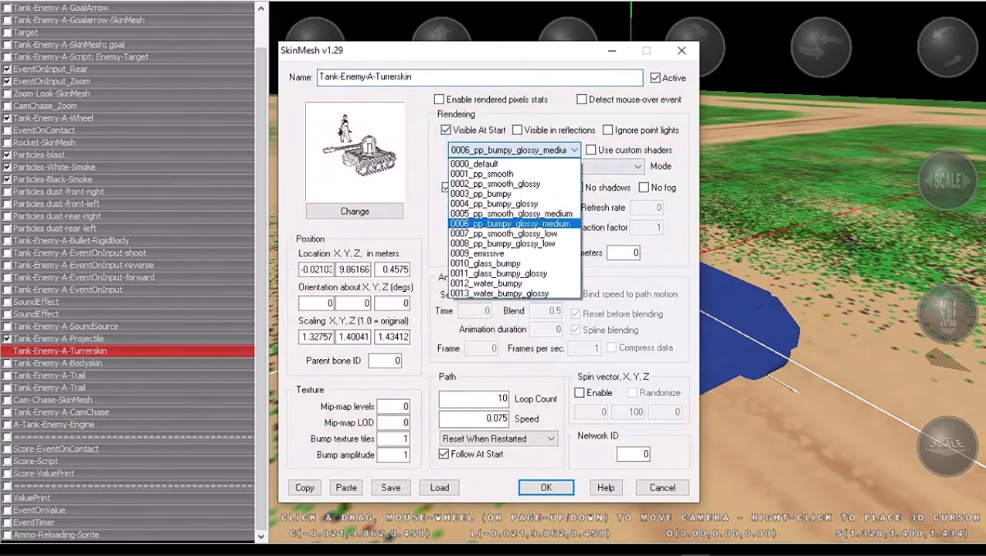
pyautogui.press('Down')
pyautogui.press('Return')
pyautogui.press('Return')
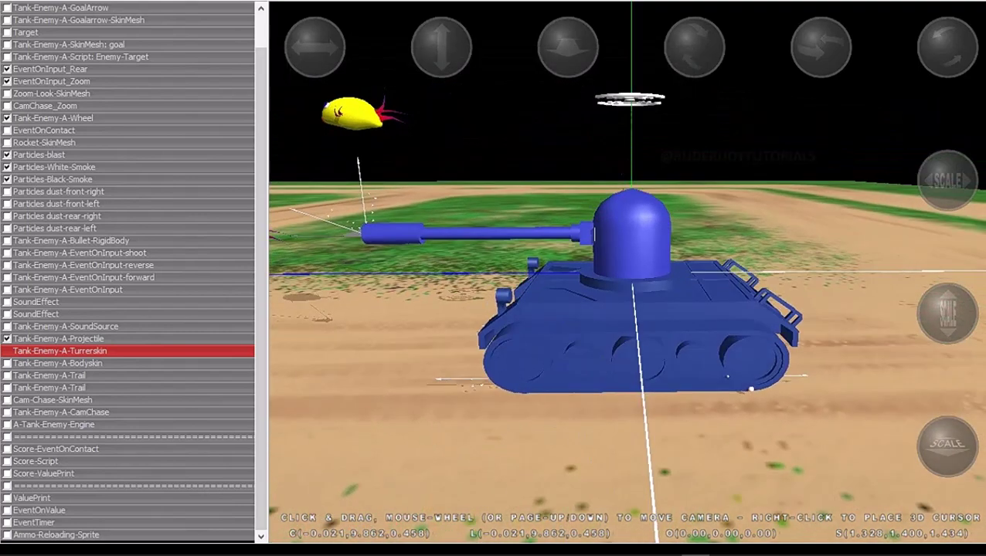
# Try 0006_pp_bumpy_glossy_medium on Tank-Enemy-A-Bodyskin, then change it to 0007_pp_smooth_glossy_low
pyautogui.click(58, 363)
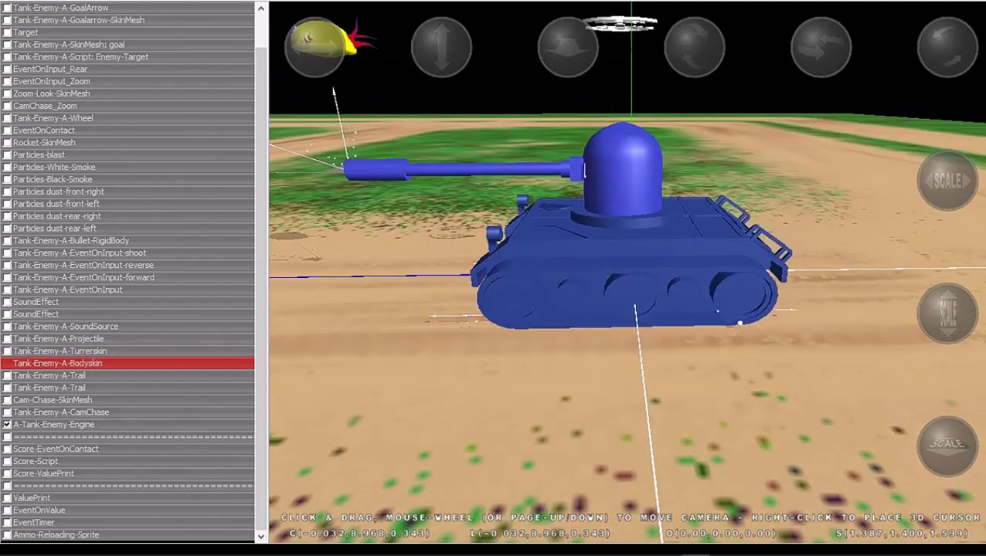
pyautogui.press('Return')
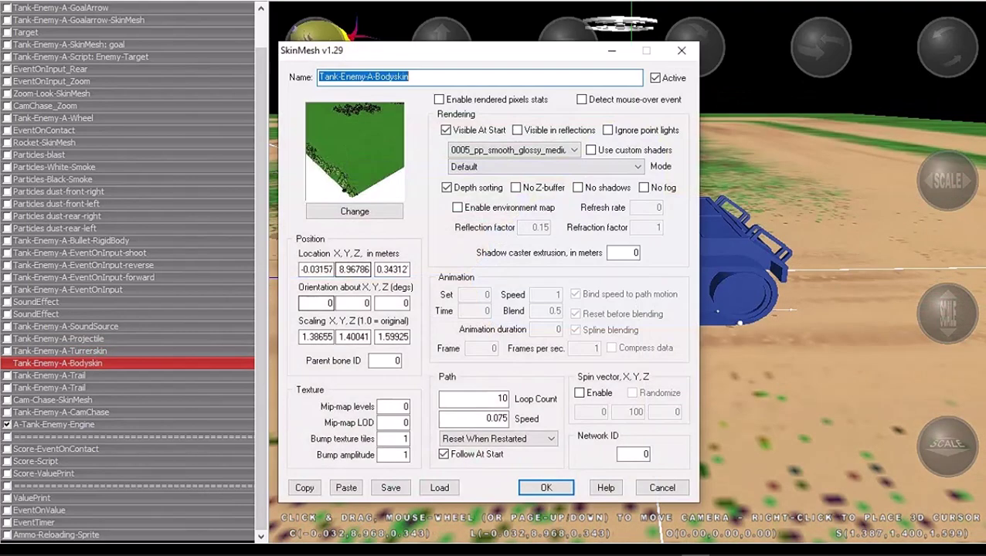
pyautogui.click(512, 150)
pyautogui.click(506, 221)
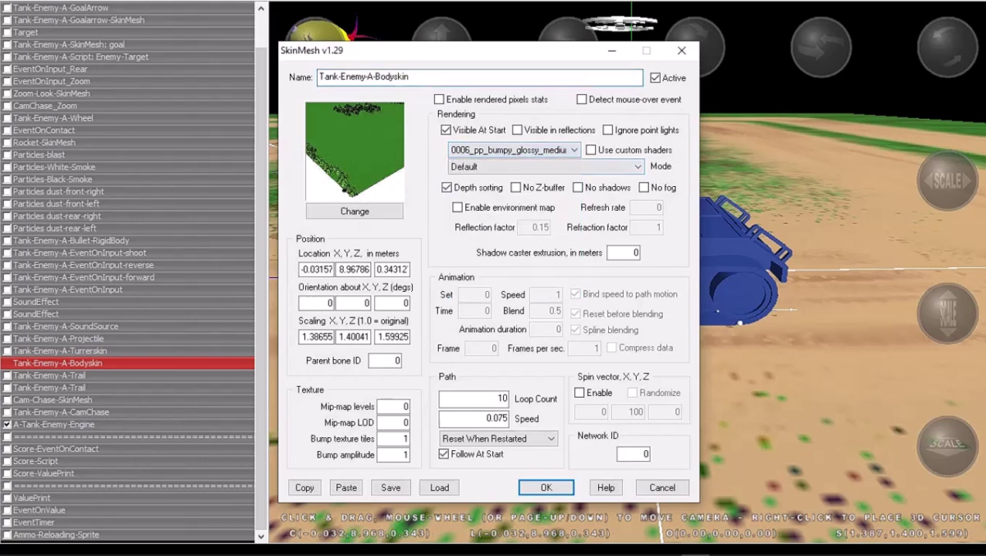
pyautogui.press('Return')
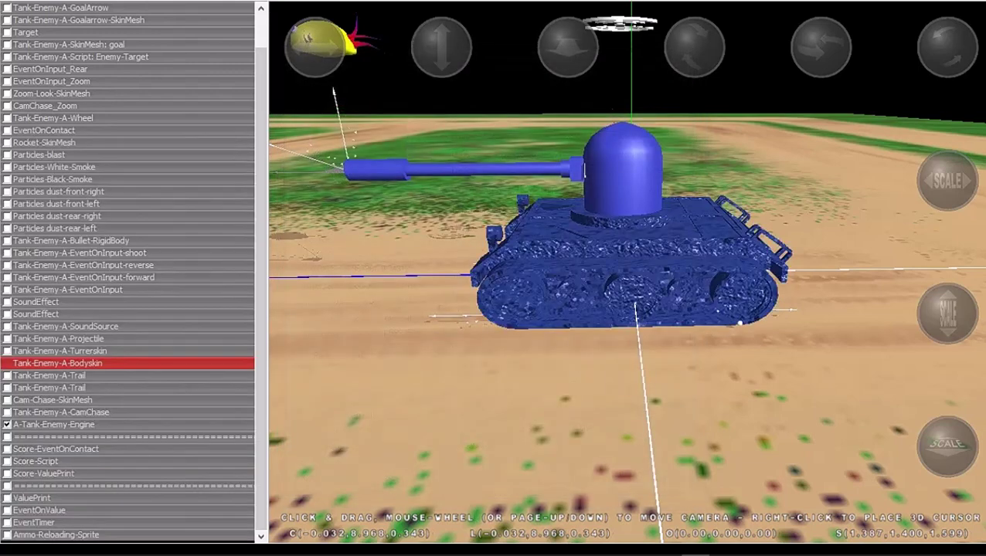
pyautogui.press('Return')
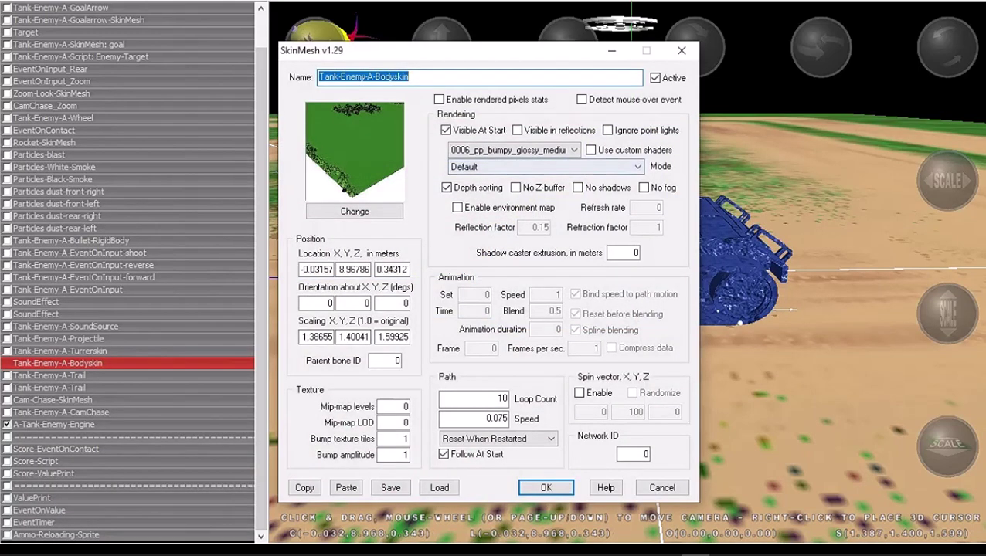
pyautogui.click(512, 150)
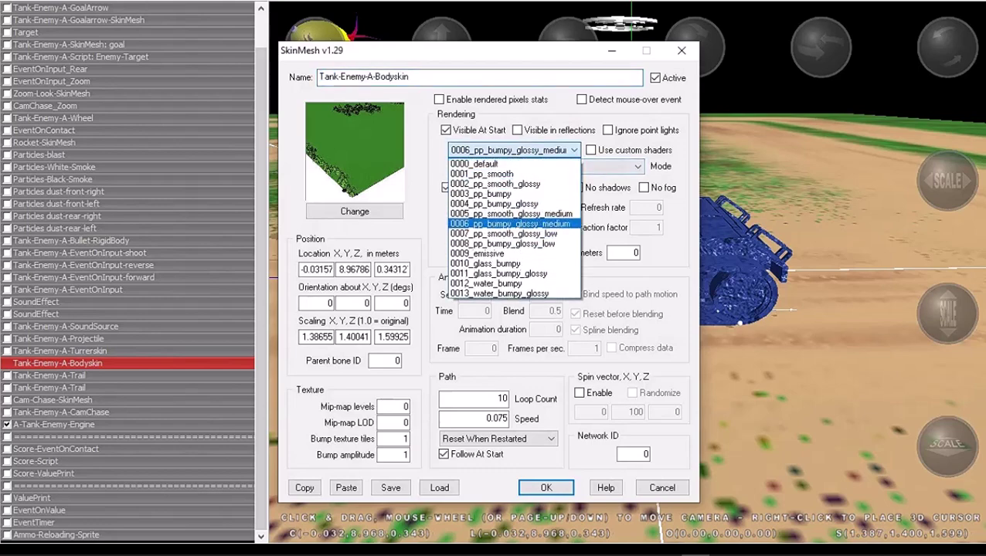
pyautogui.click(503, 234)
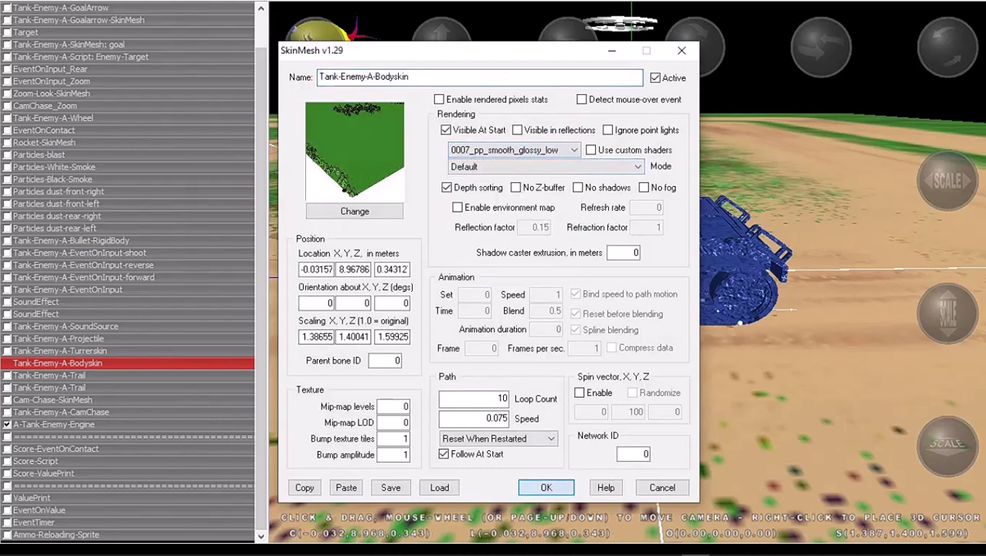
pyautogui.press('Return')
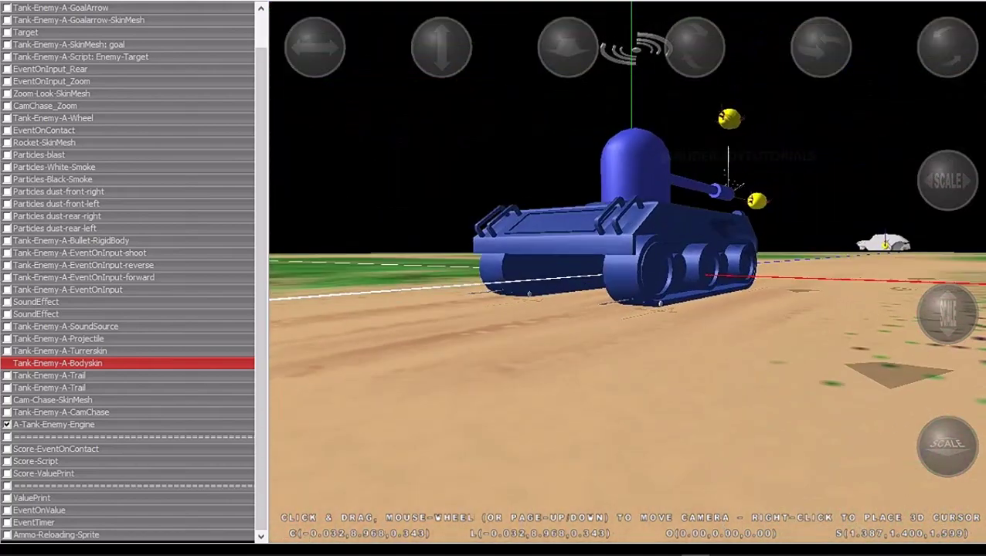
# Test-run the game, then set Tank-Enemy-A-Bodyskin's shader to 0005_pp_smooth_glossy_medium
pyautogui.click(47, 129)
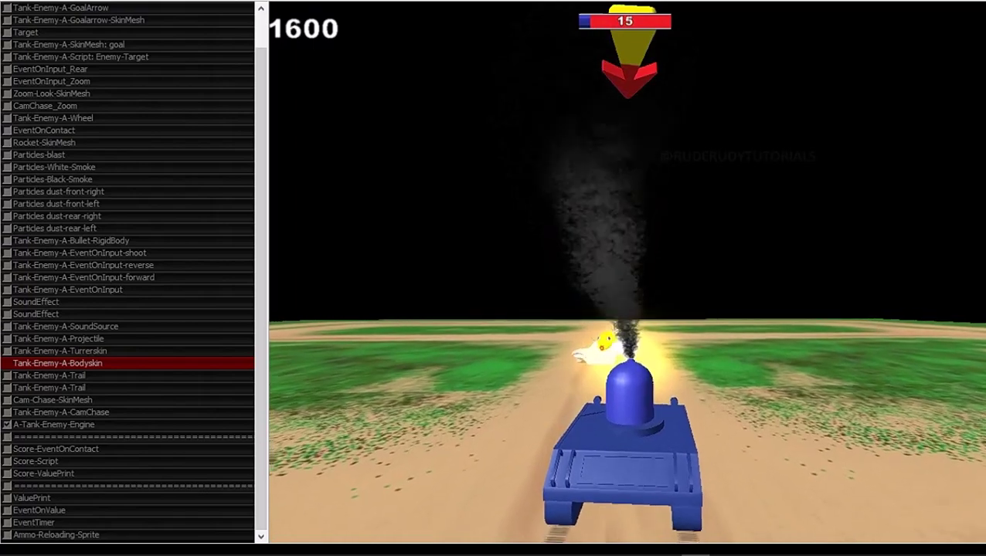
pyautogui.press('Escape')
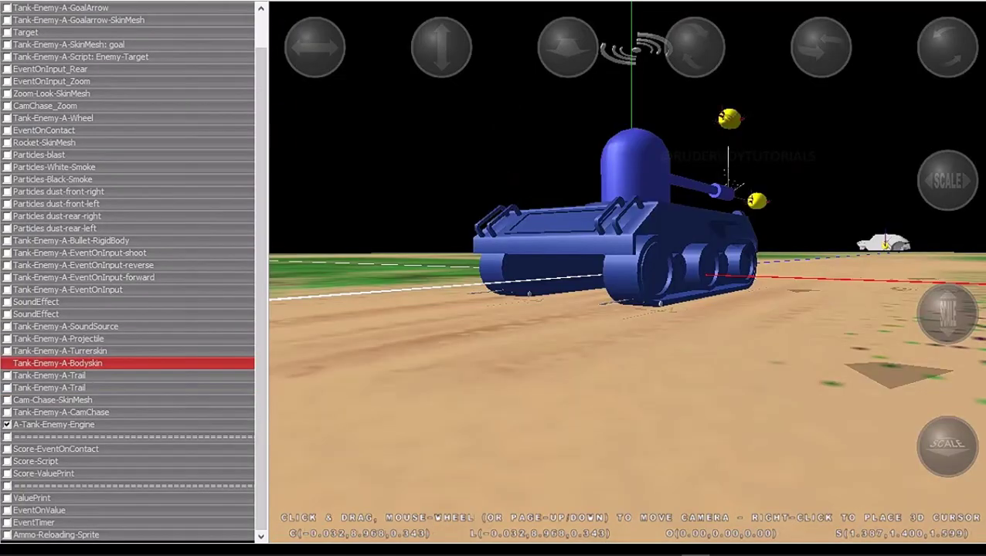
pyautogui.press('Return')
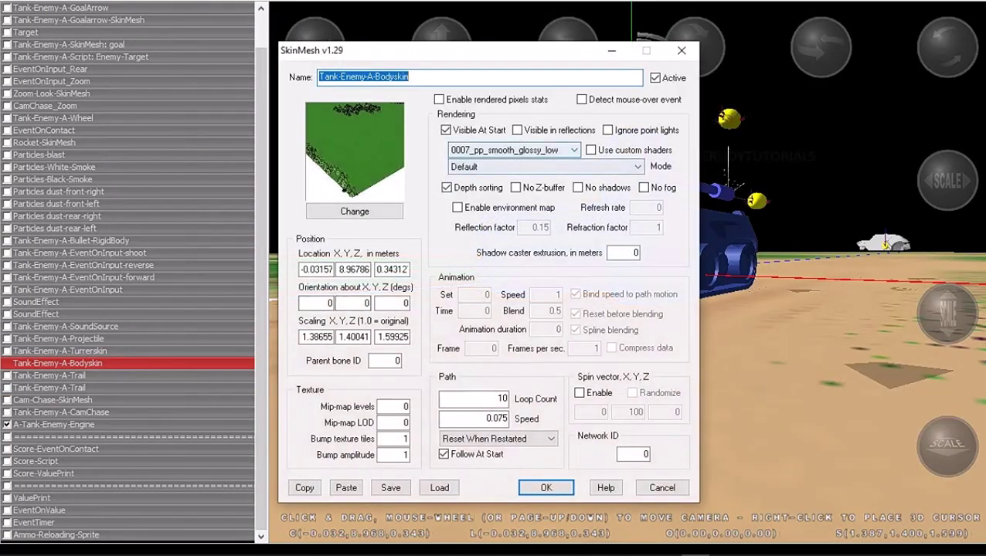
pyautogui.click(514, 150)
pyautogui.click(513, 212)
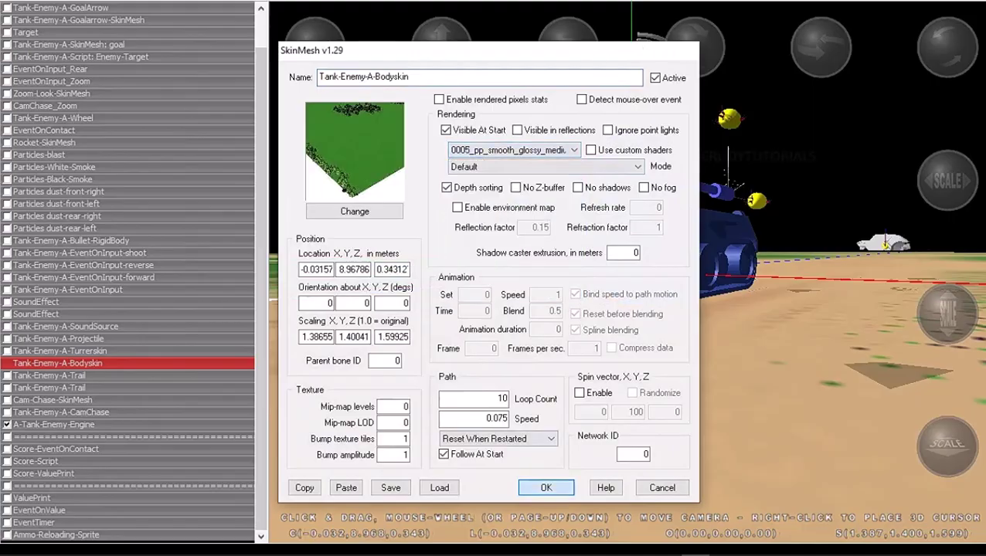
pyautogui.press('Return')
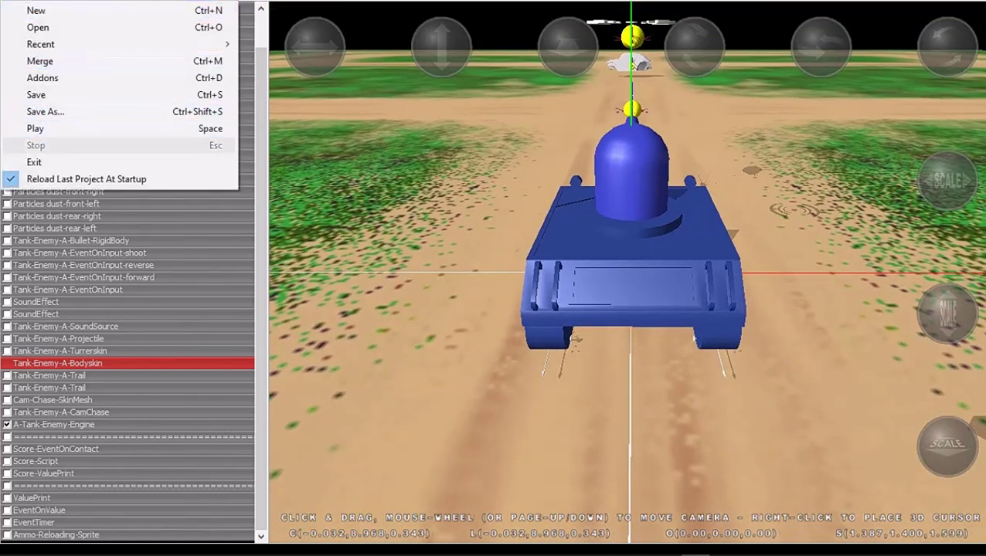
pyautogui.click(46, 128)
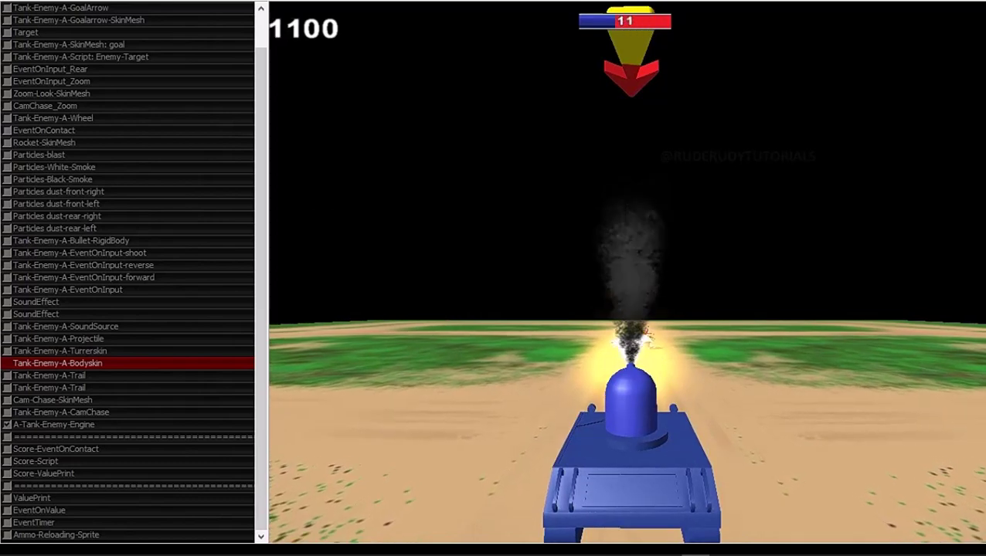
pyautogui.press('Right')
pyautogui.press('Left')
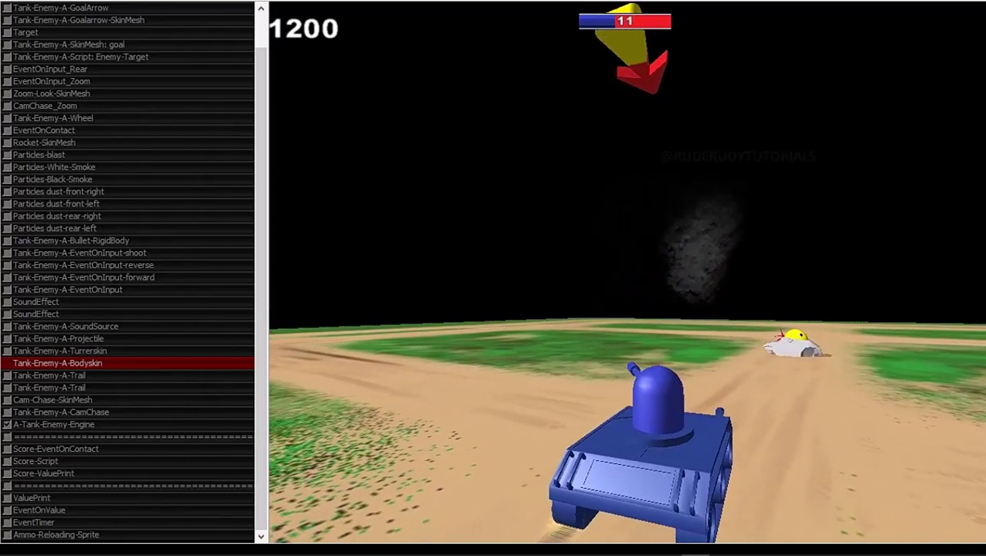
pyautogui.press('Right')
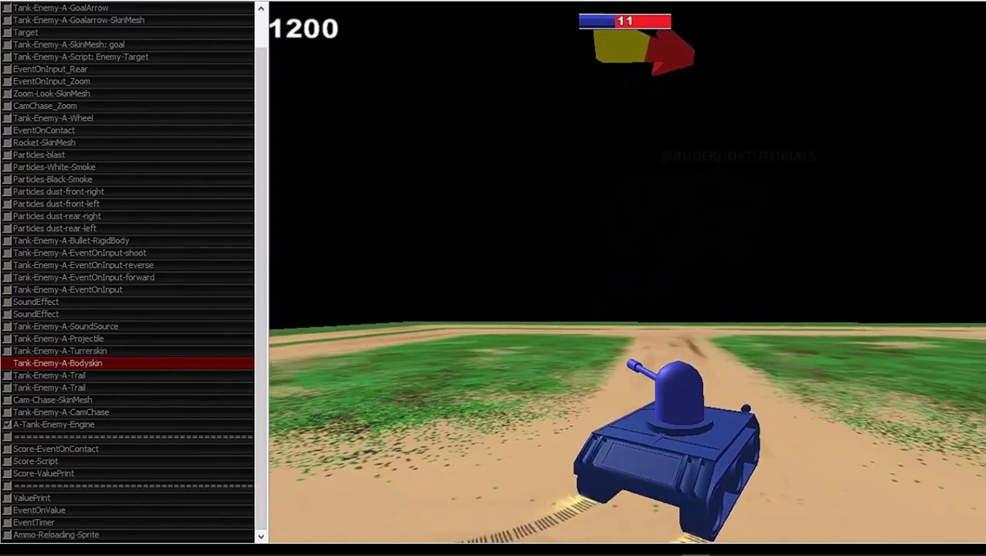
pyautogui.press('Right')
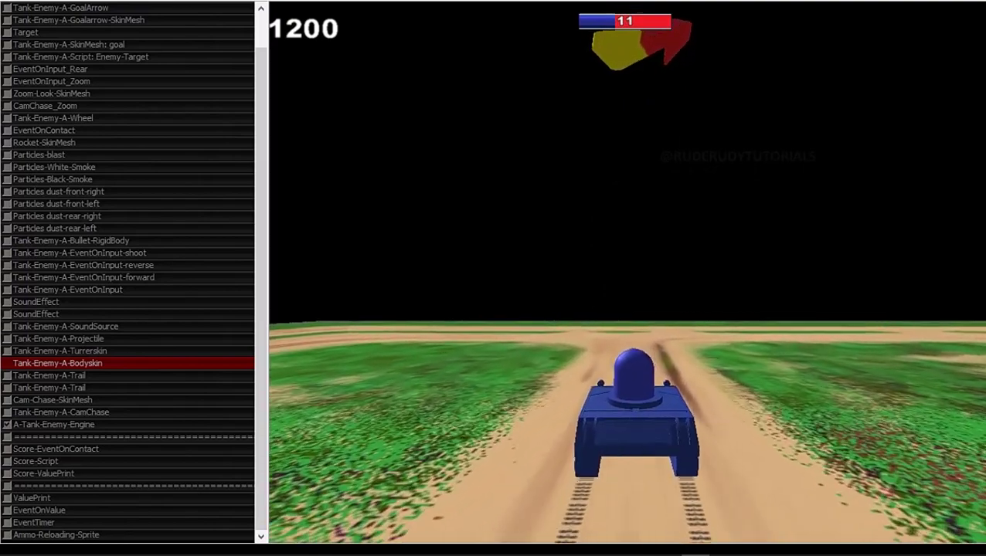
pyautogui.press('z')
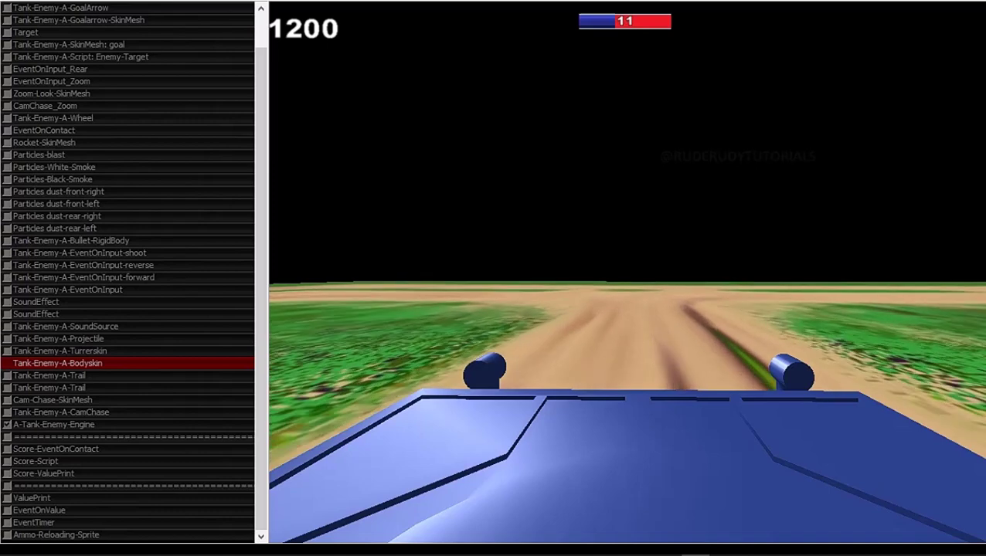
pyautogui.press('Left')
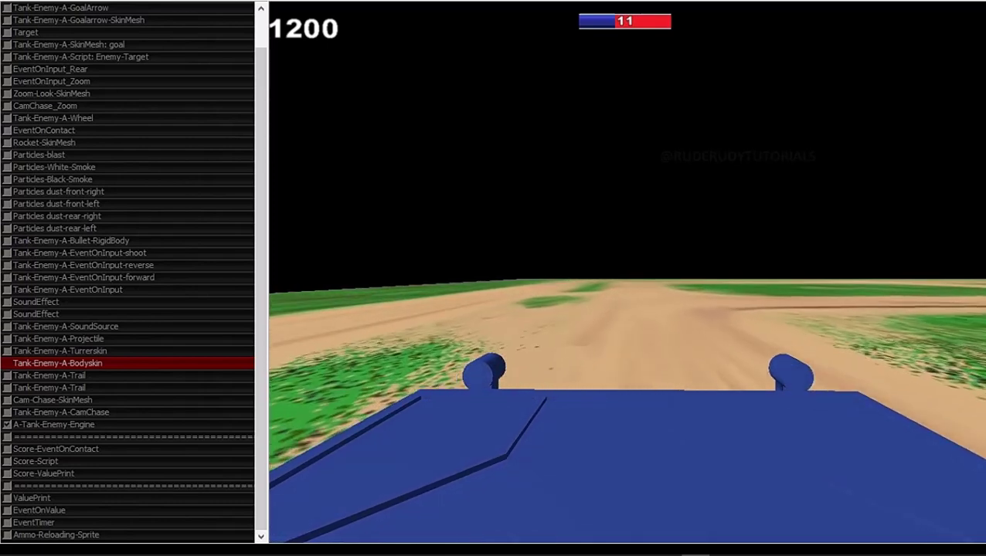
pyautogui.press('Right')
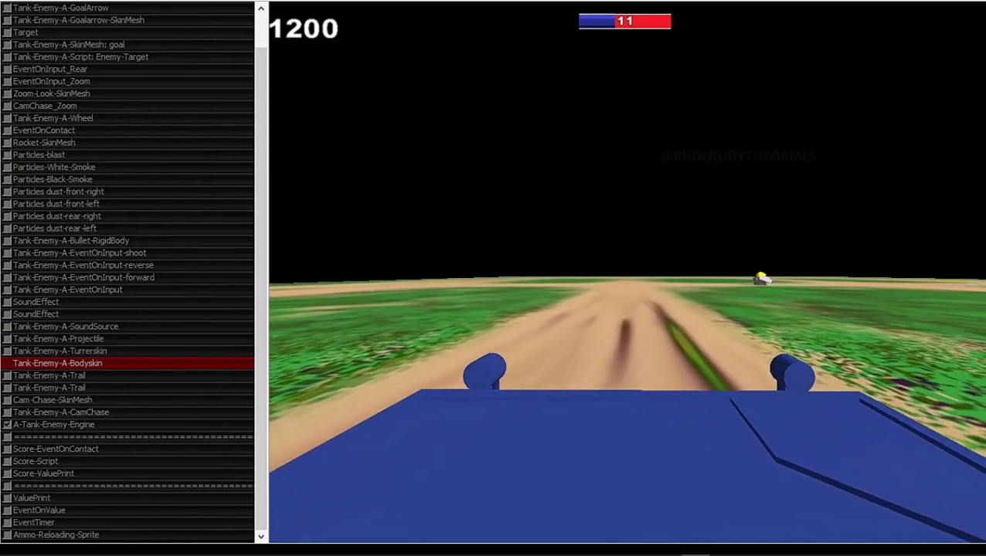
pyautogui.press('Escape')
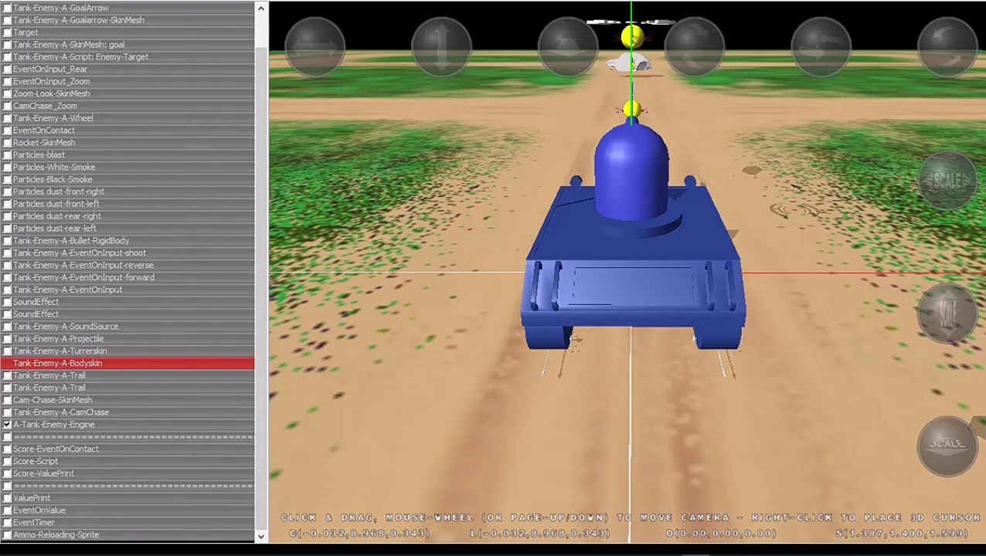
# Insert a new Sprite object and set its source image to CROSS HAIR.png
pyautogui.click(44, 105)
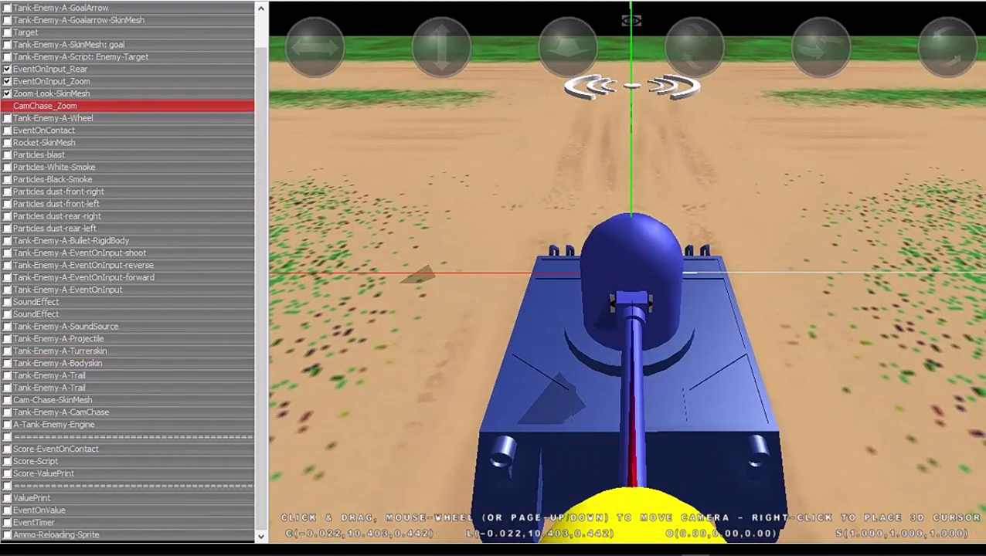
pyautogui.rightClick(44, 105)
pyautogui.press('Return')
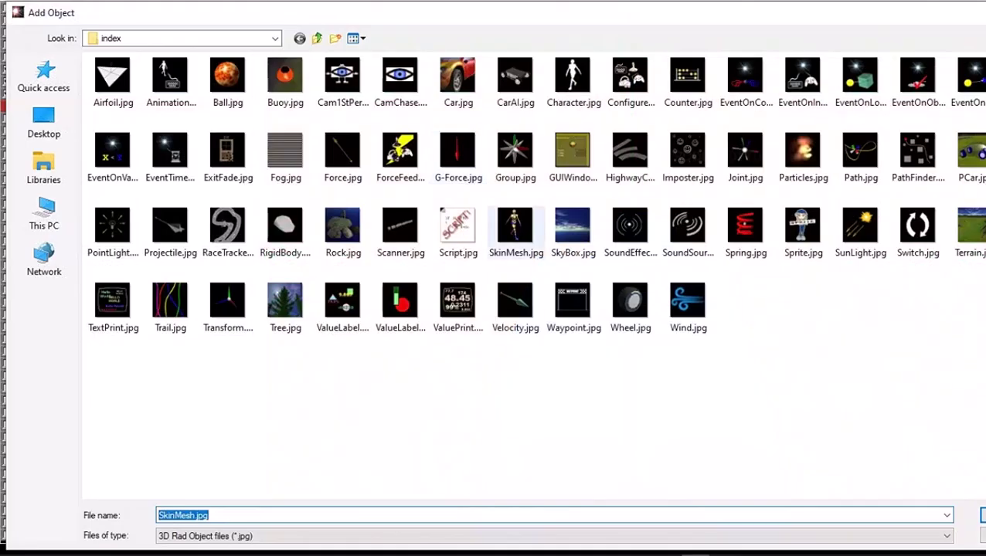
pyautogui.doubleClick(804, 226)
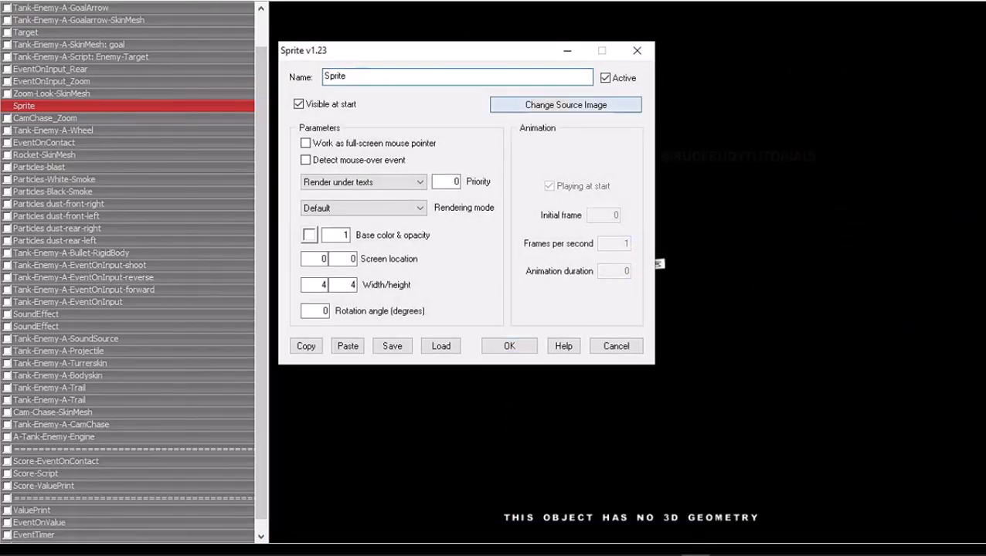
pyautogui.click(566, 104)
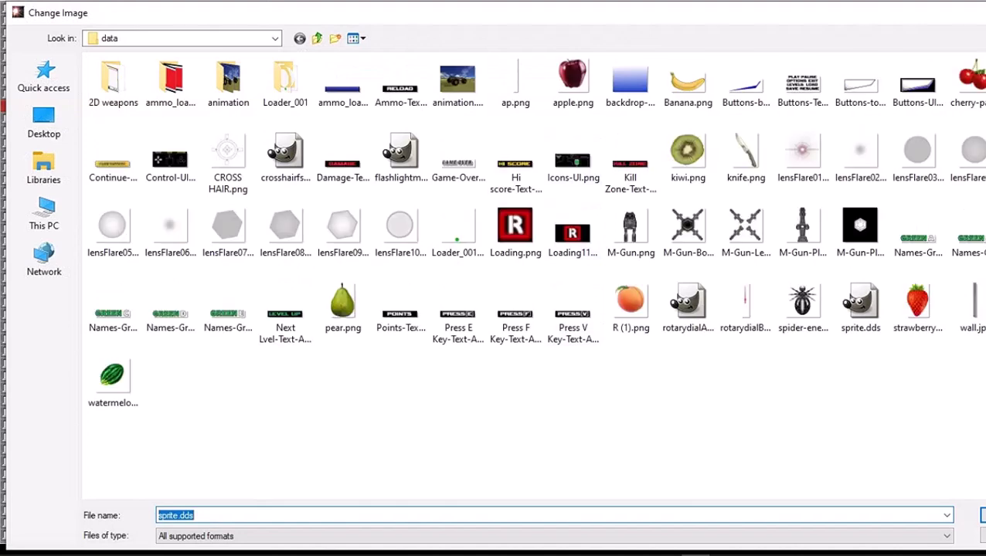
pyautogui.click(228, 160)
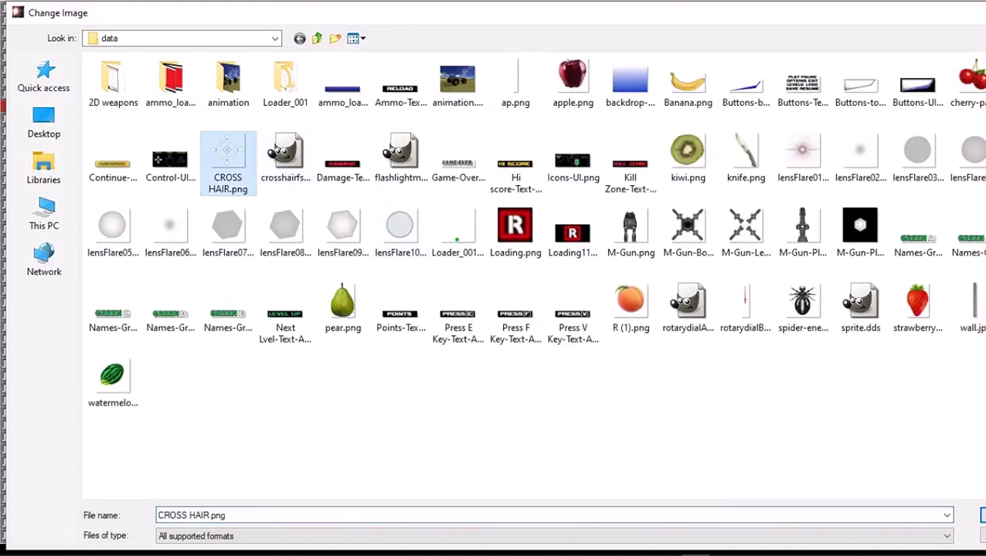
pyautogui.press('Return')
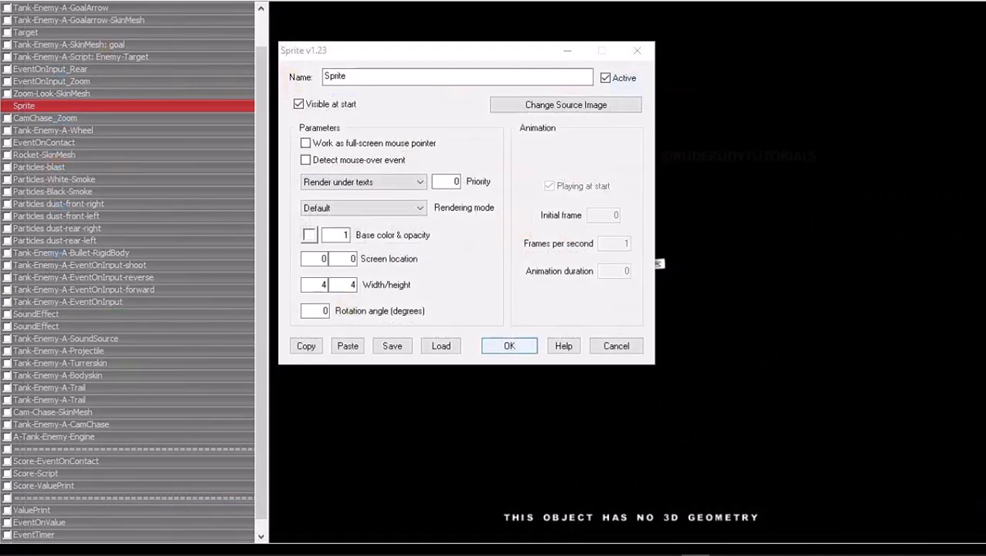
pyautogui.press('Return')
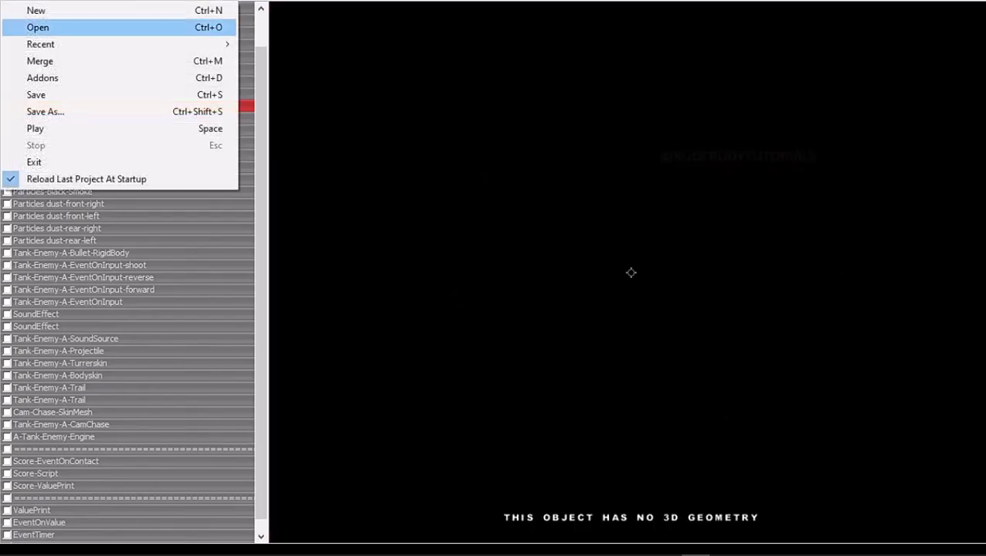
# Play in the zoomed view, turn toward the enemy tank and fire until the score reaches 1000, then stop
pyautogui.click(35, 127)
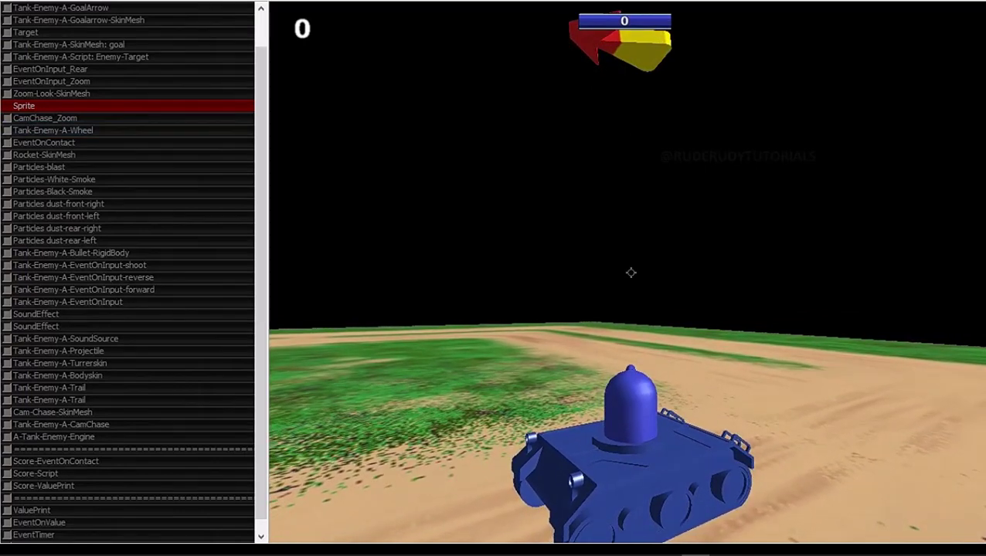
pyautogui.rightClick(630, 272)
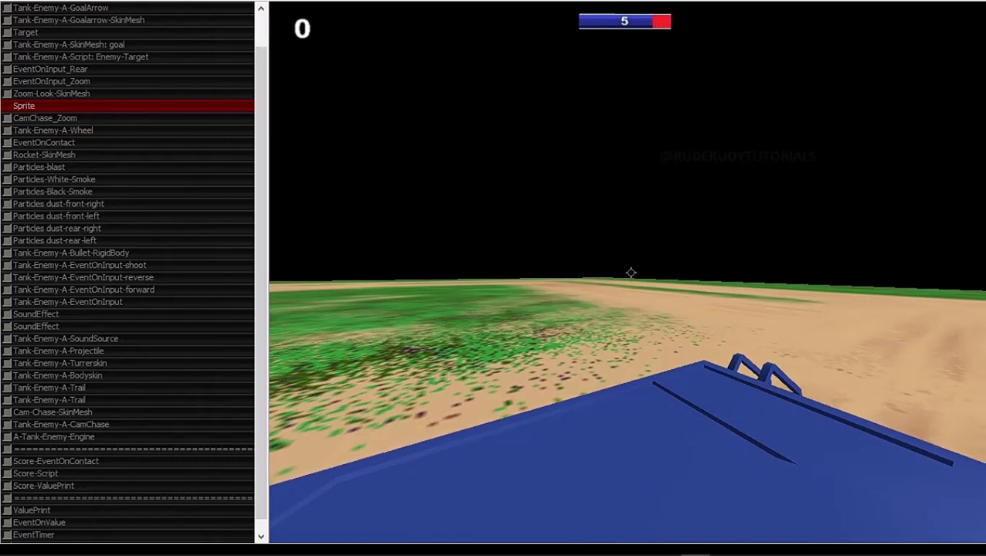
pyautogui.press('Left')
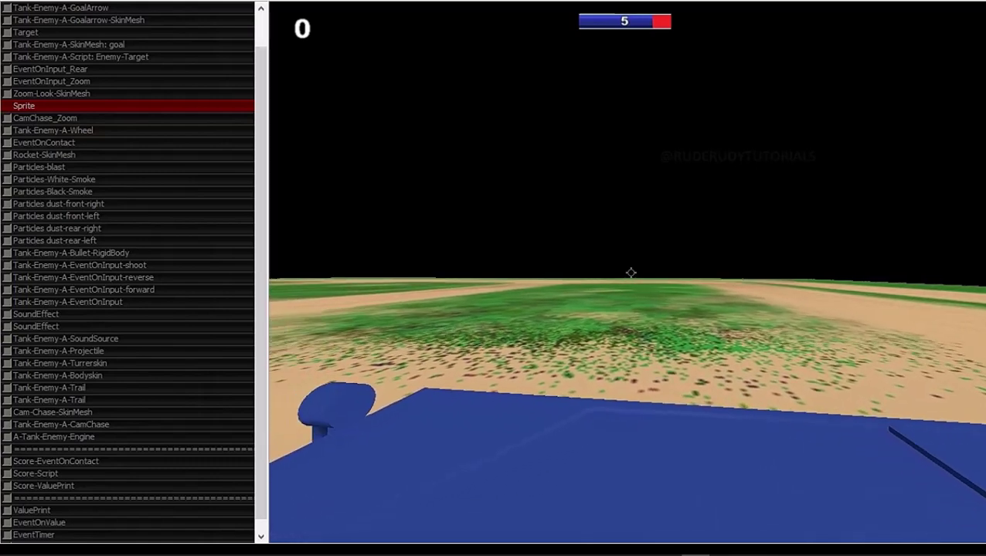
pyautogui.press('Left')
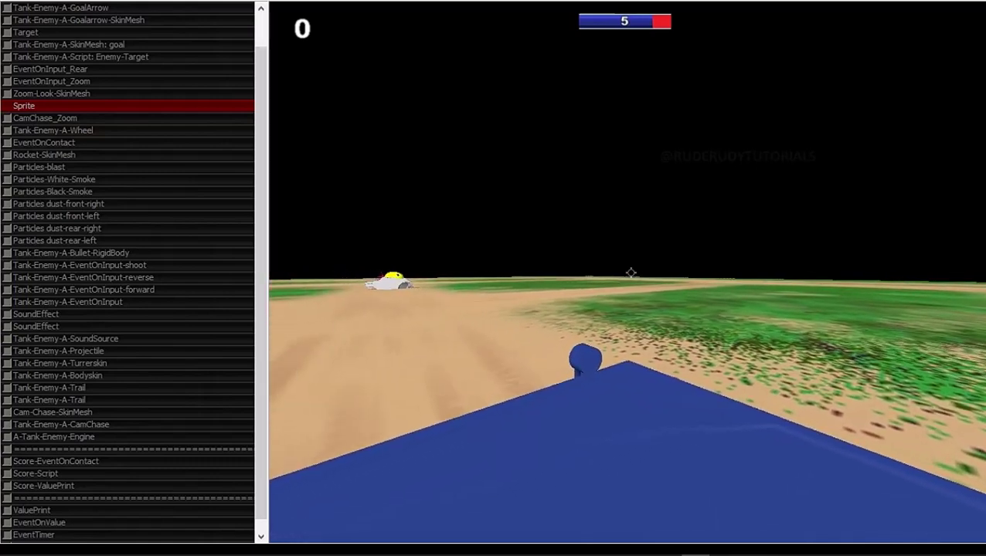
pyautogui.press('Left')
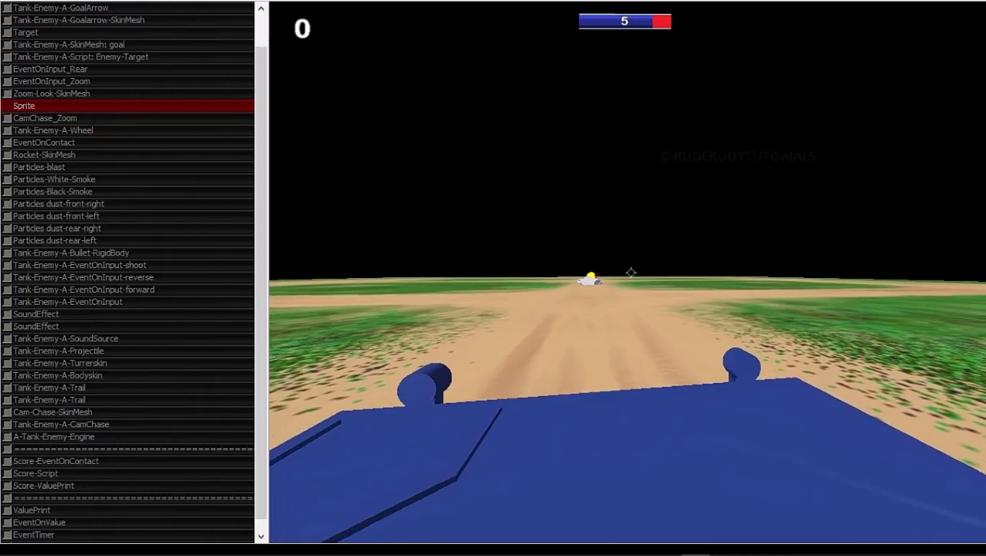
pyautogui.press('Left')
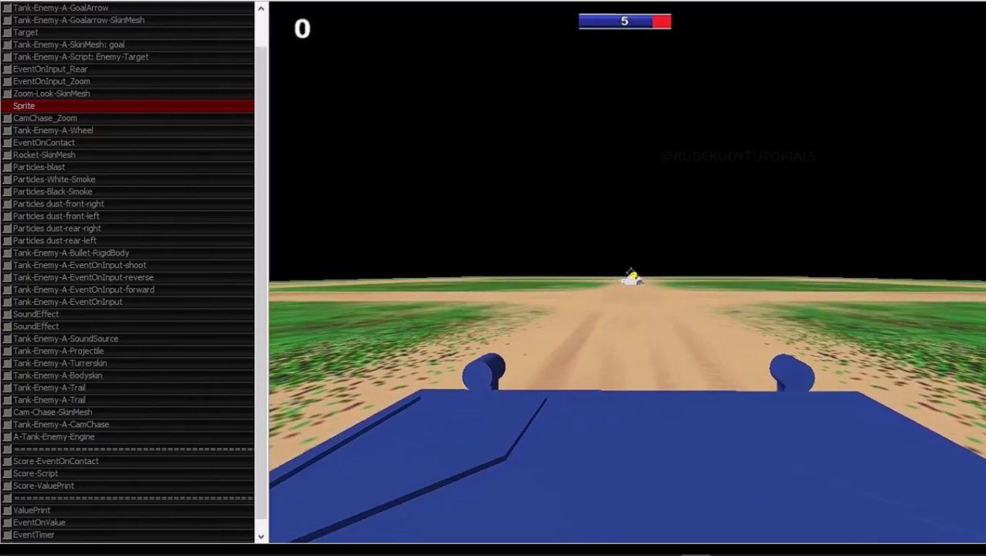
pyautogui.press('Right')
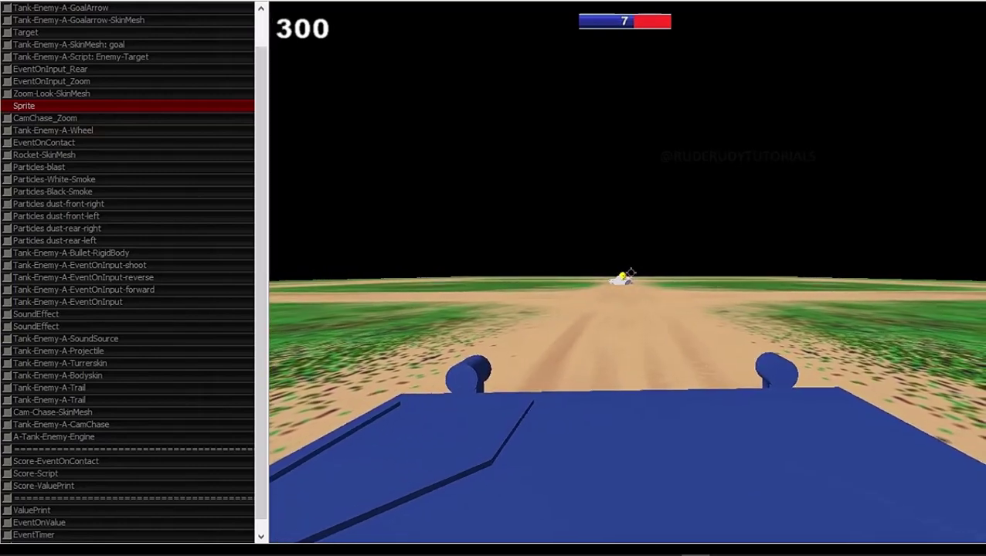
pyautogui.press('Left')
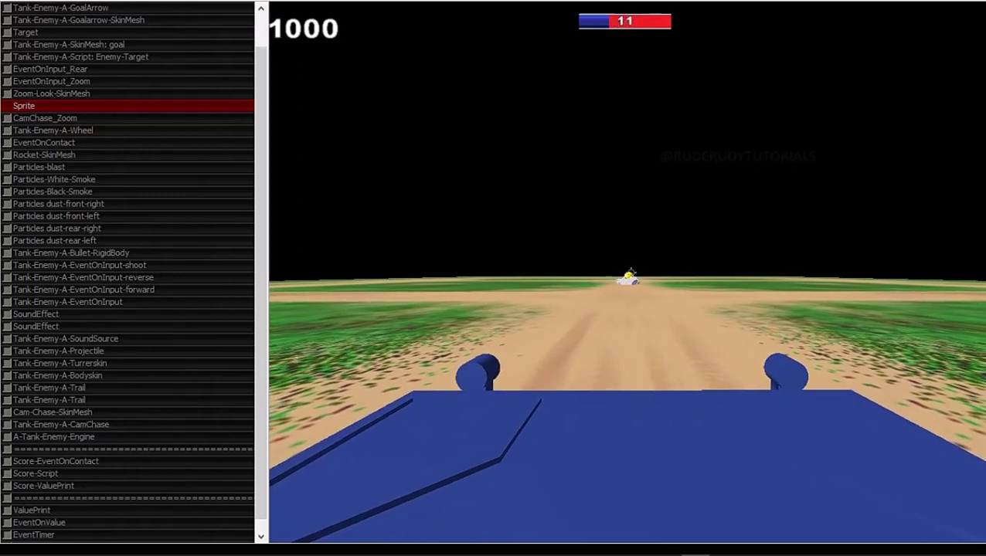
pyautogui.press('Escape')
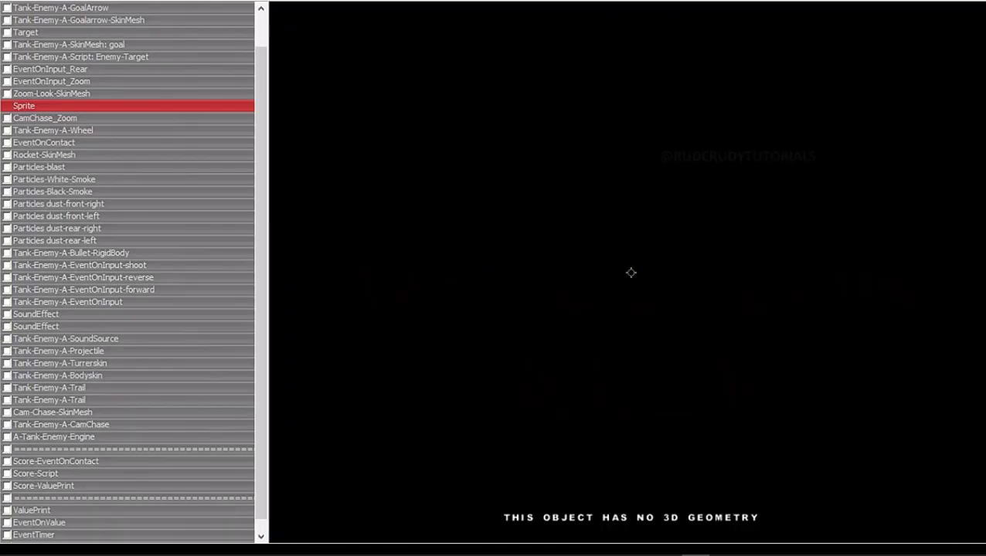
# Rename the sprite to CrossHair, uncheck Visible at start, and confirm the settings
pyautogui.press('Return')
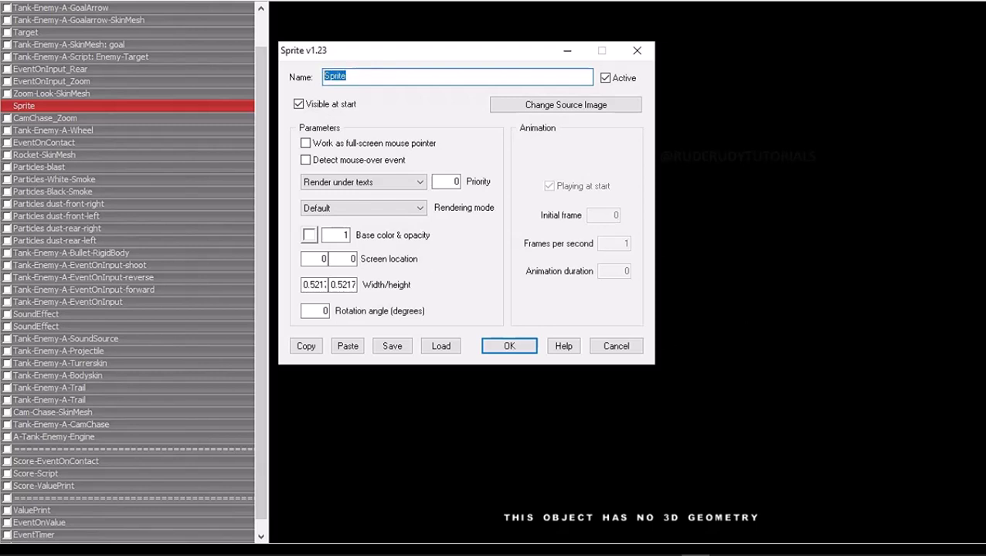
pyautogui.write('cRO')
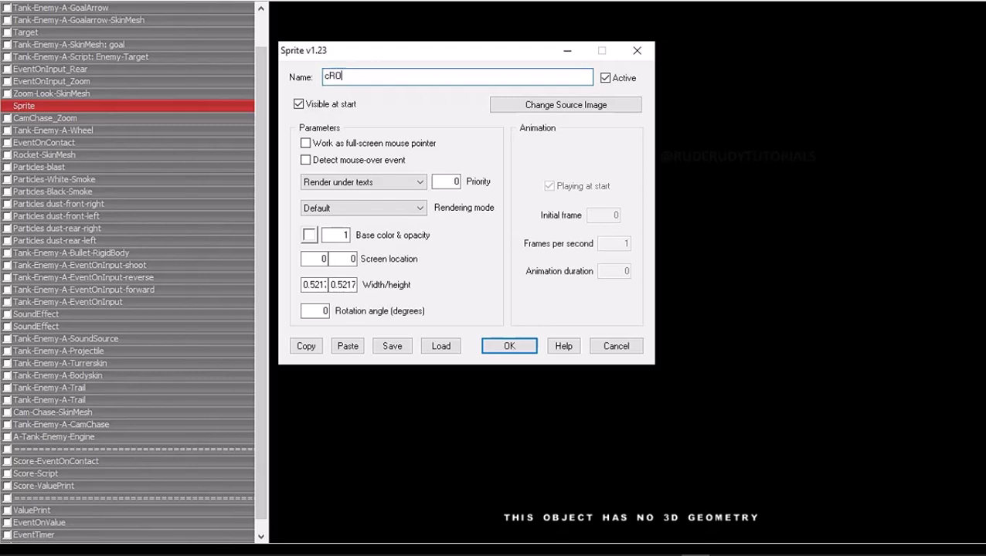
pyautogui.write('SSha')
pyautogui.hotkey('ctrl', 'a')
pyautogui.write('C')
pyautogui.write('ros')
pyautogui.write('sH')
pyautogui.write('air')
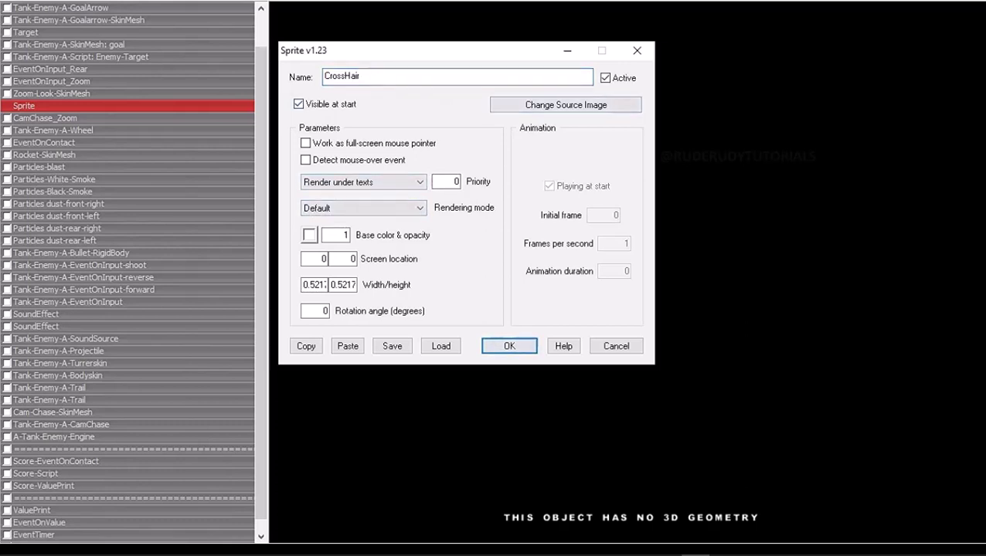
pyautogui.click(299, 103)
pyautogui.click(510, 345)
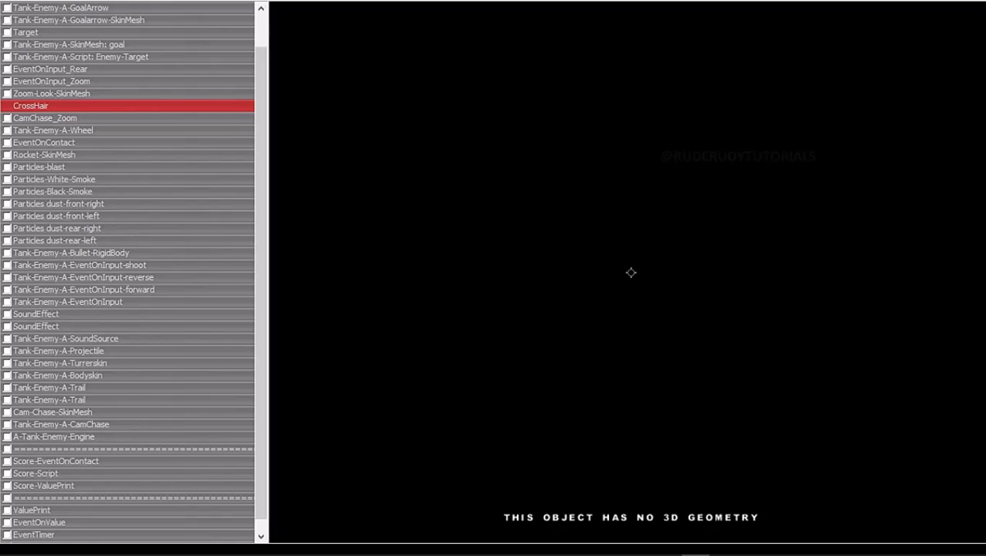
# Check Zoom-Look-SkinMesh's properties without changes and clear a link to CrossHair
pyautogui.click(45, 118)
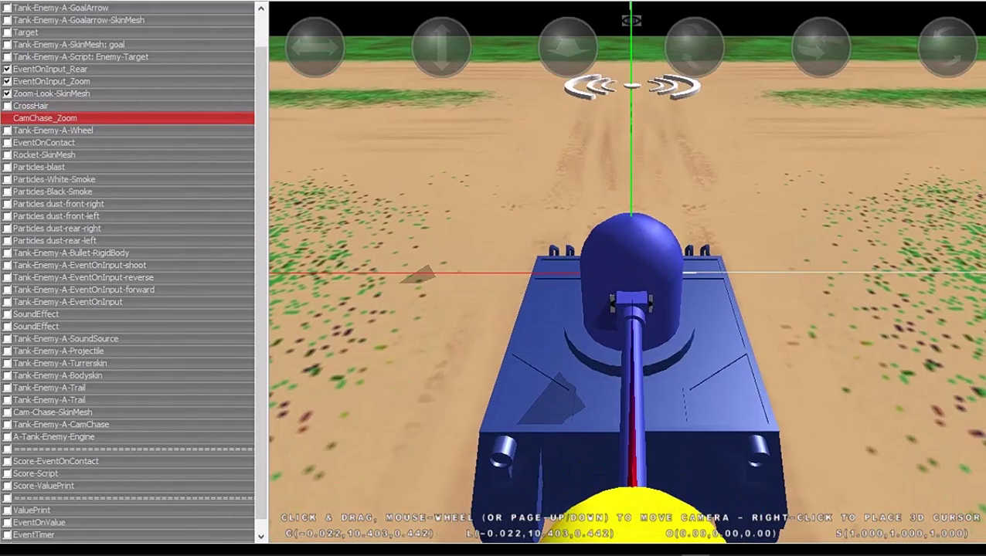
pyautogui.click(51, 94)
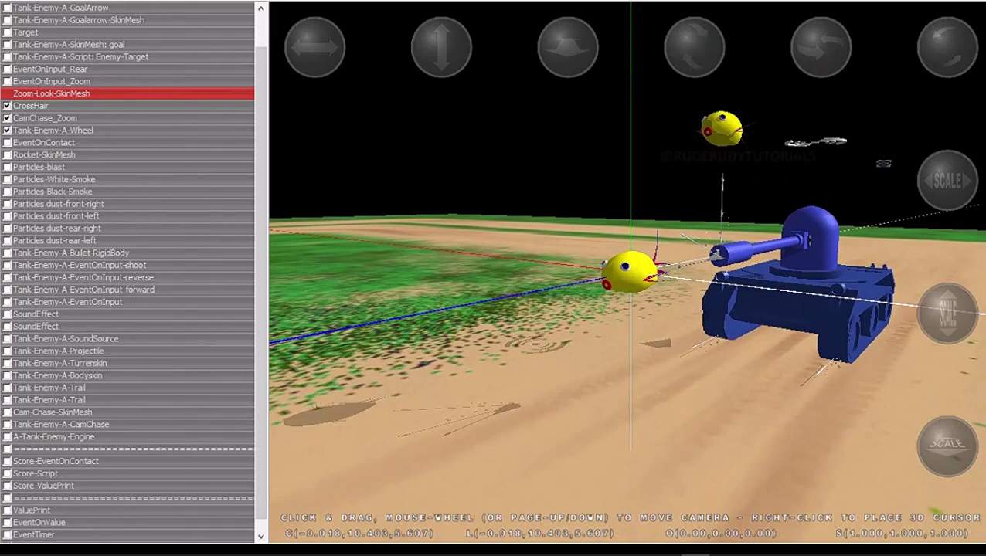
pyautogui.doubleClick(51, 94)
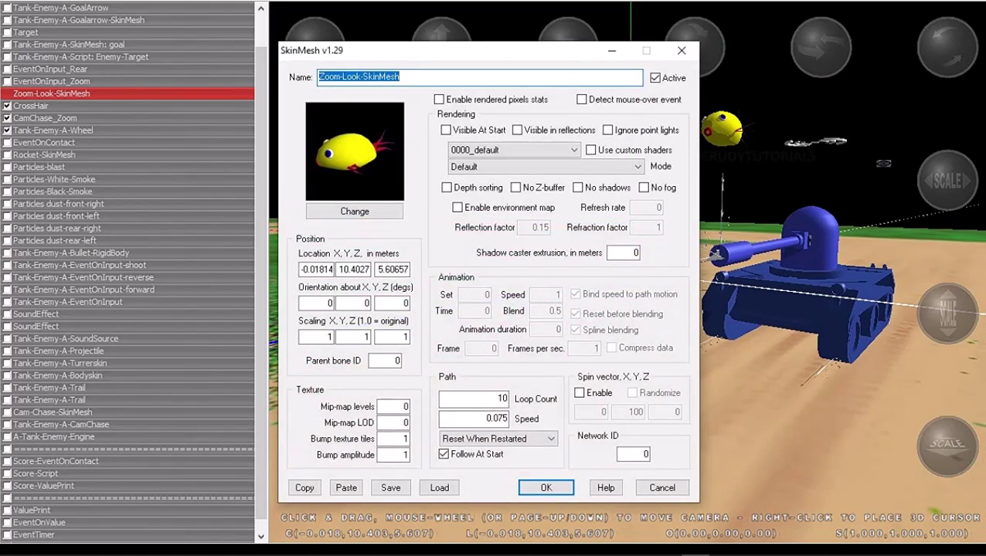
pyautogui.click(545, 488)
pyautogui.click(6, 106)
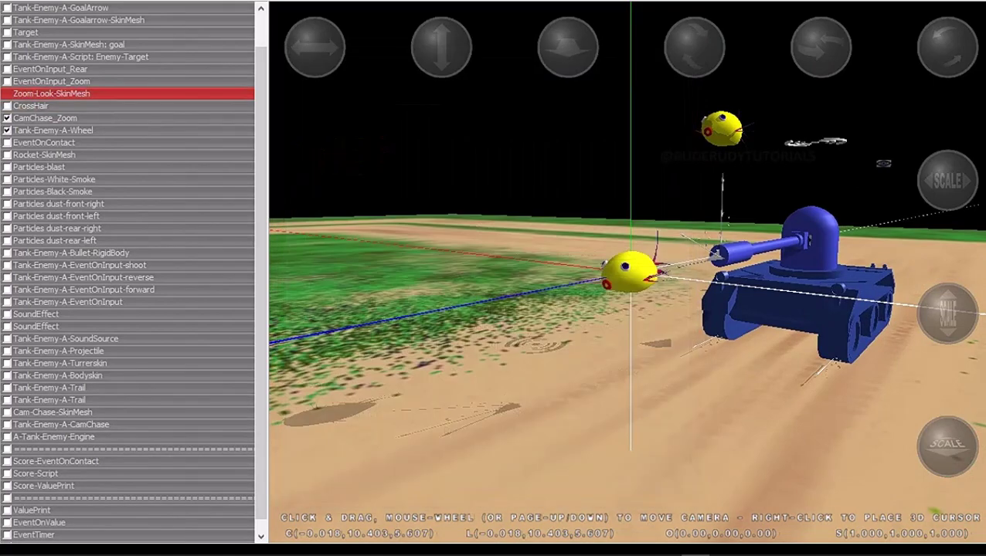
pyautogui.click(51, 81)
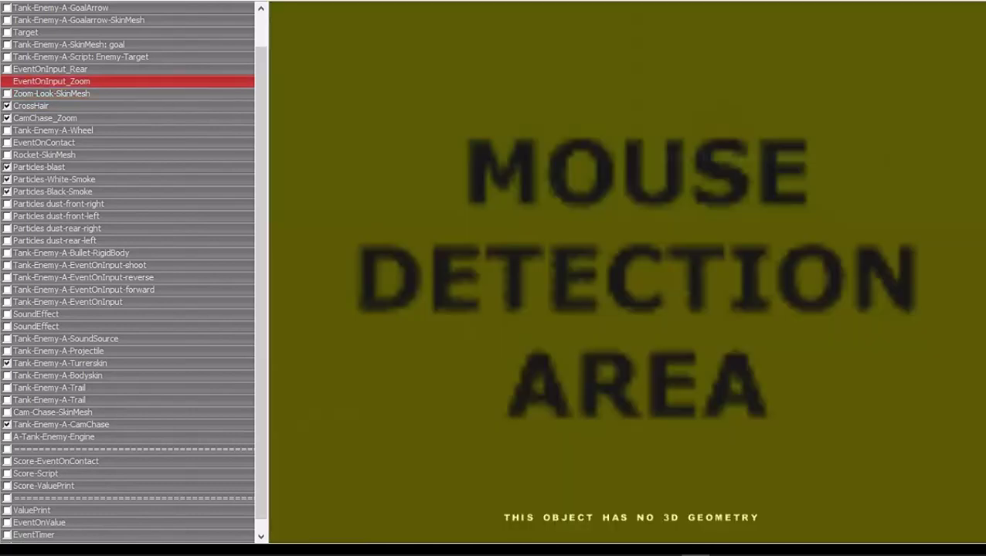
pyautogui.click(50, 68)
# Set EventOnInput_Zoom's CrossHair relationship to SWITCH ON INPUT
pyautogui.doubleClick(51, 81)
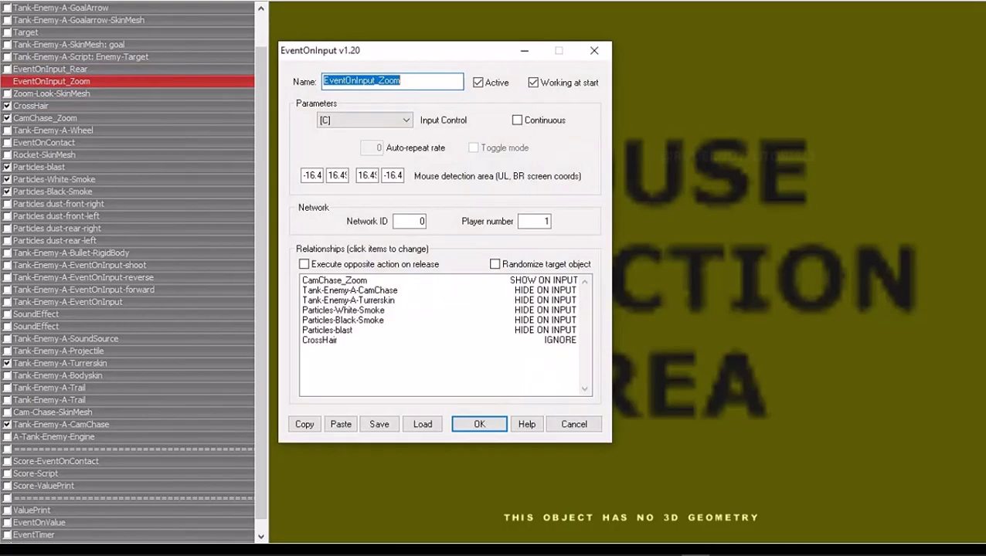
pyautogui.click(319, 340)
pyautogui.click(319, 340)
pyautogui.click(319, 340)
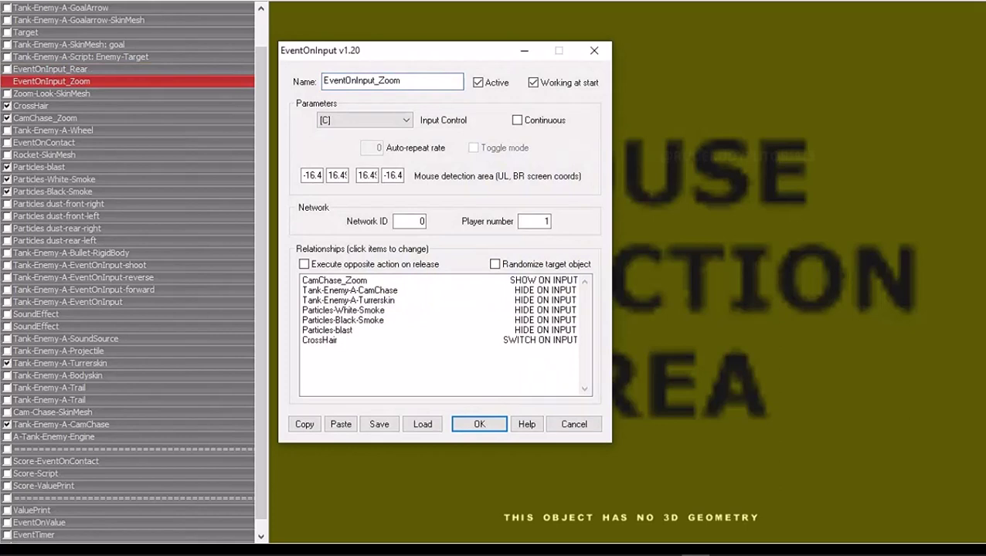
pyautogui.click(319, 340)
pyautogui.click(479, 425)
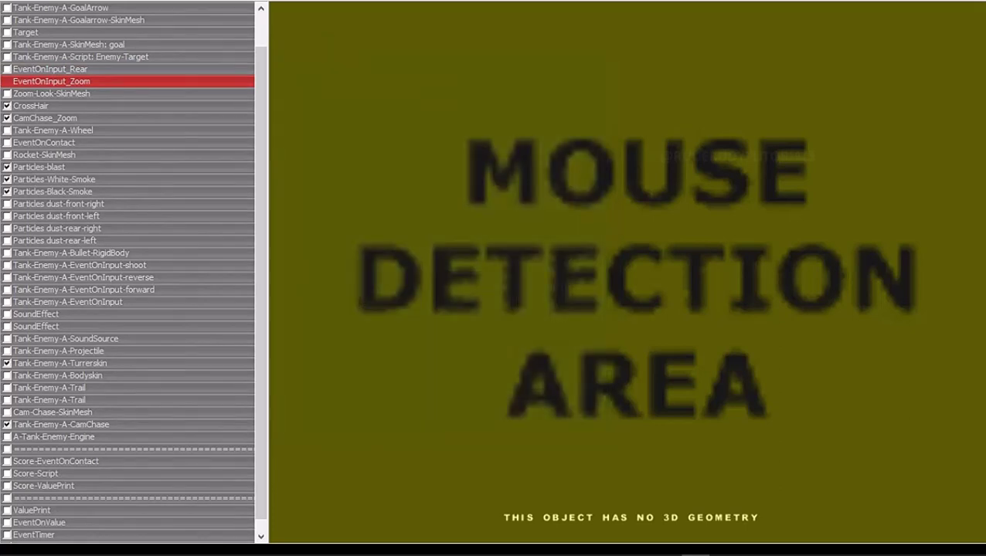
# Set EventOnInput_Rear's CrossHair relationship to HIDE ON INPUT
pyautogui.click(50, 69)
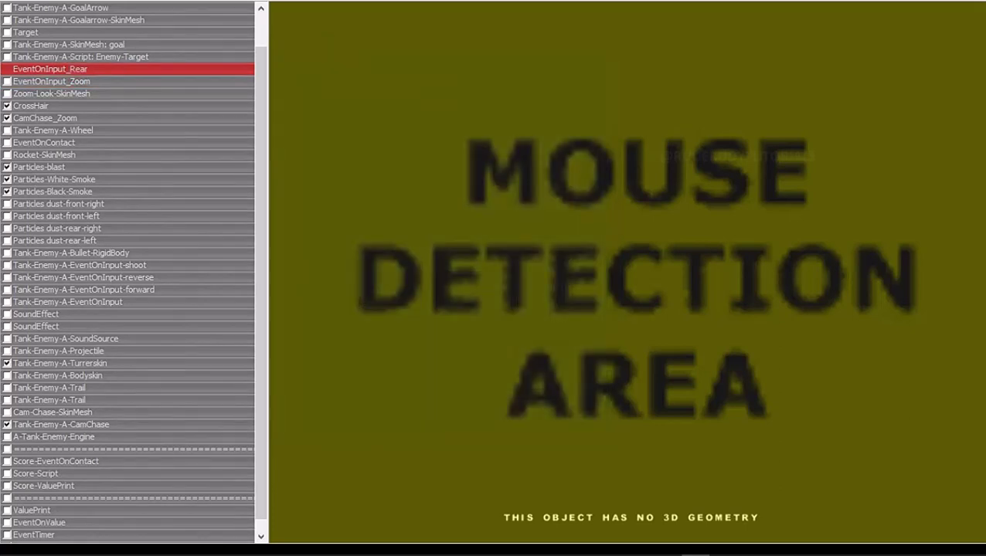
pyautogui.doubleClick(50, 68)
pyautogui.click(320, 340)
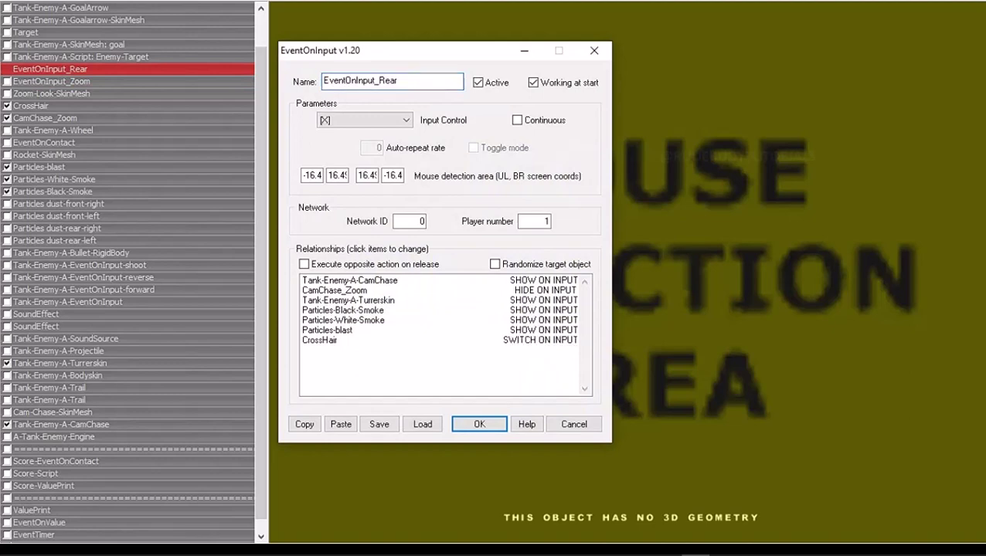
pyautogui.click(319, 340)
pyautogui.click(320, 340)
pyautogui.click(319, 340)
pyautogui.click(319, 340)
pyautogui.click(479, 425)
# Play the game, toggle the zoomed crosshair view several times with Z, then stop with Esc
pyautogui.click(15, 2)
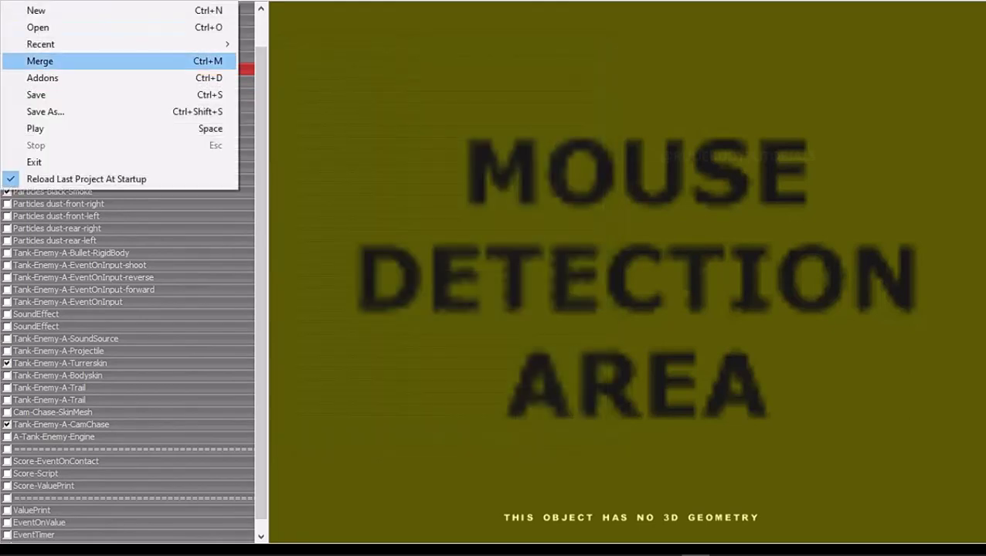
pyautogui.click(31, 128)
pyautogui.press('Left')
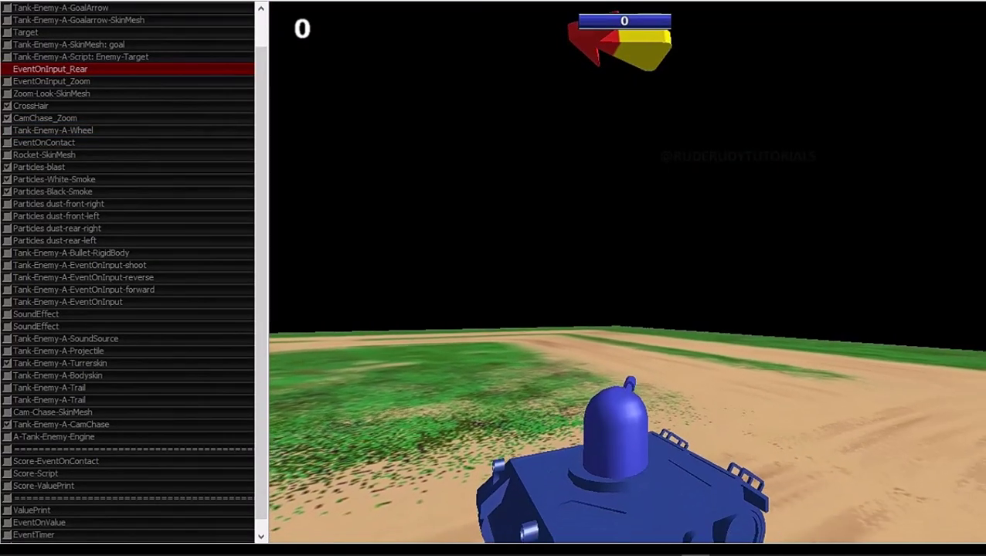
pyautogui.press('z')
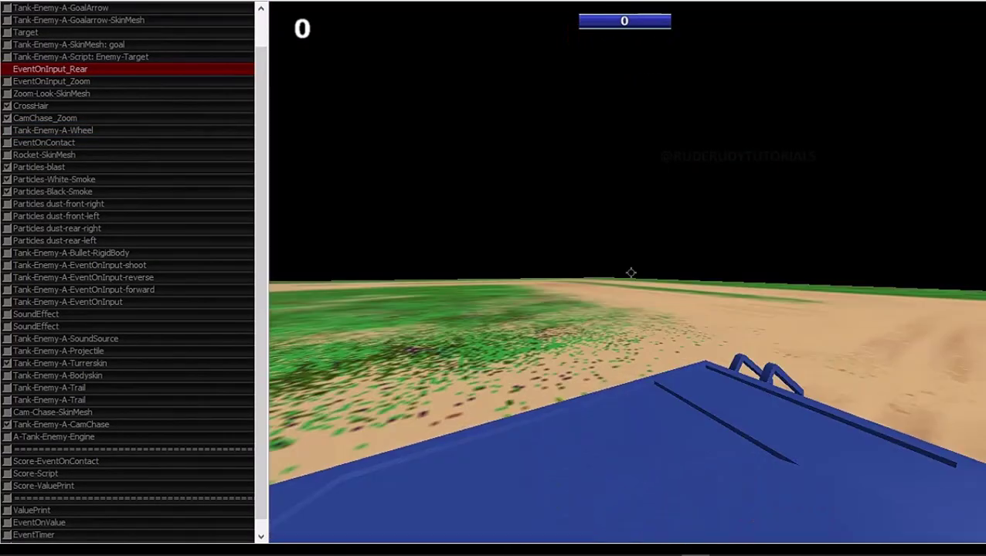
pyautogui.press('z')
pyautogui.press('z')
pyautogui.press('z')
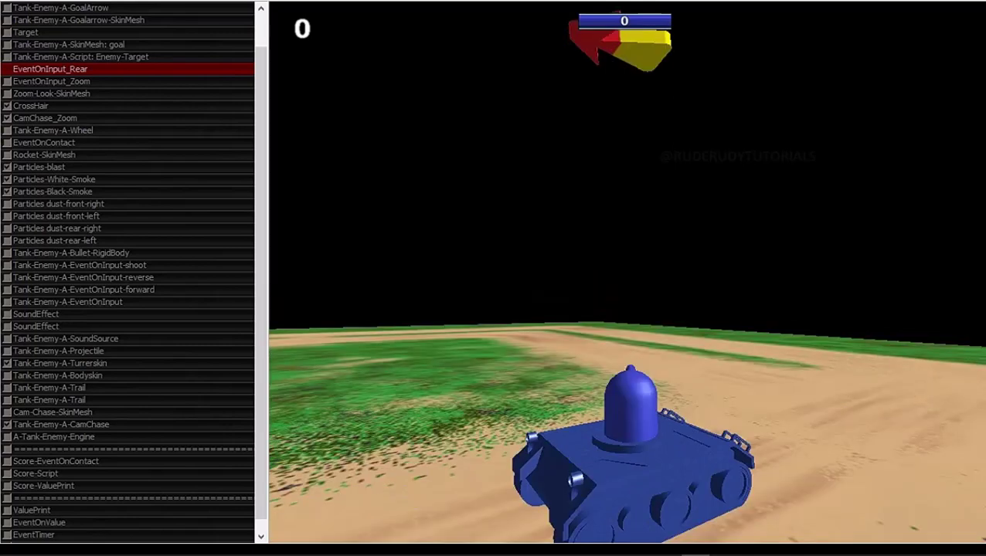
pyautogui.press('z')
pyautogui.press('z')
pyautogui.press('z')
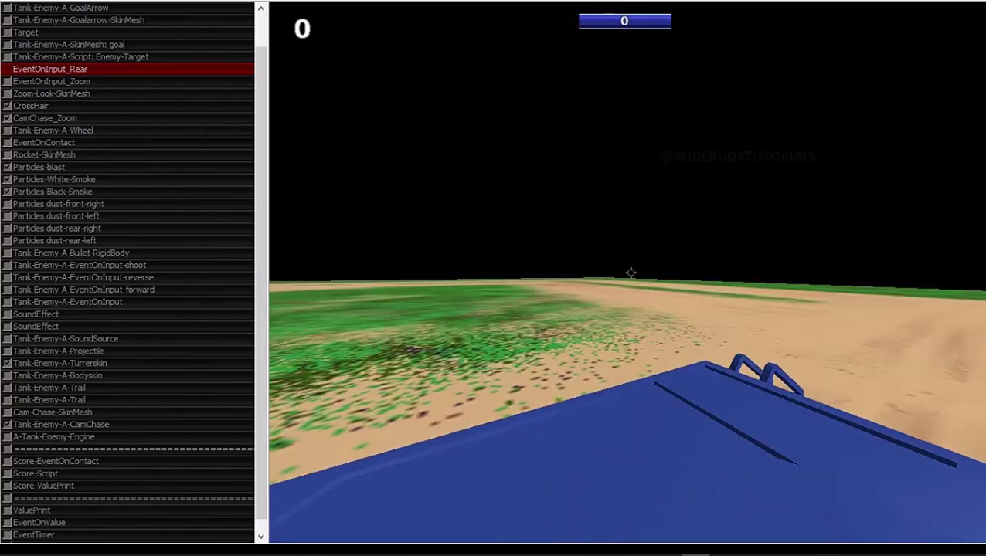
pyautogui.press('z')
pyautogui.press('z')
pyautogui.press('z')
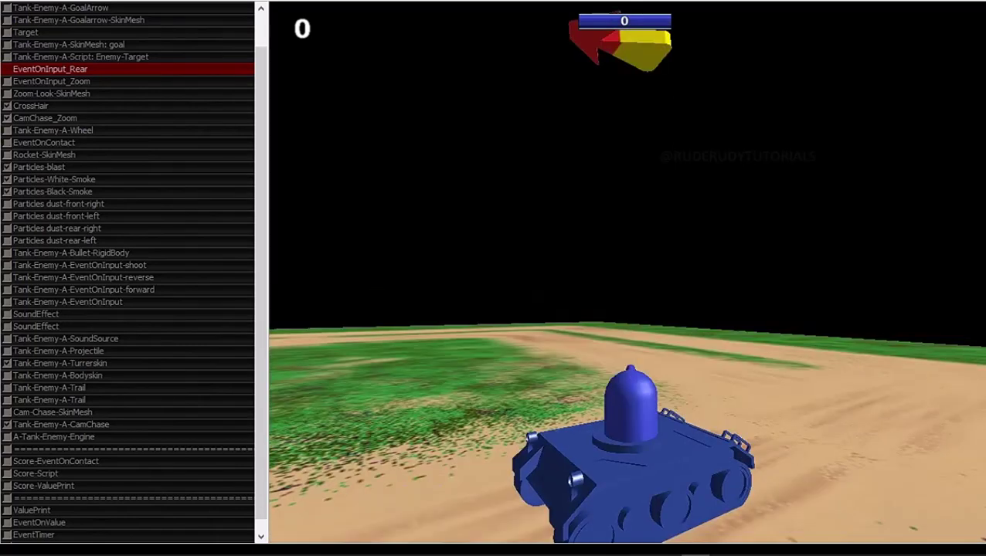
pyautogui.press('z')
pyautogui.press('z')
pyautogui.press('Escape')
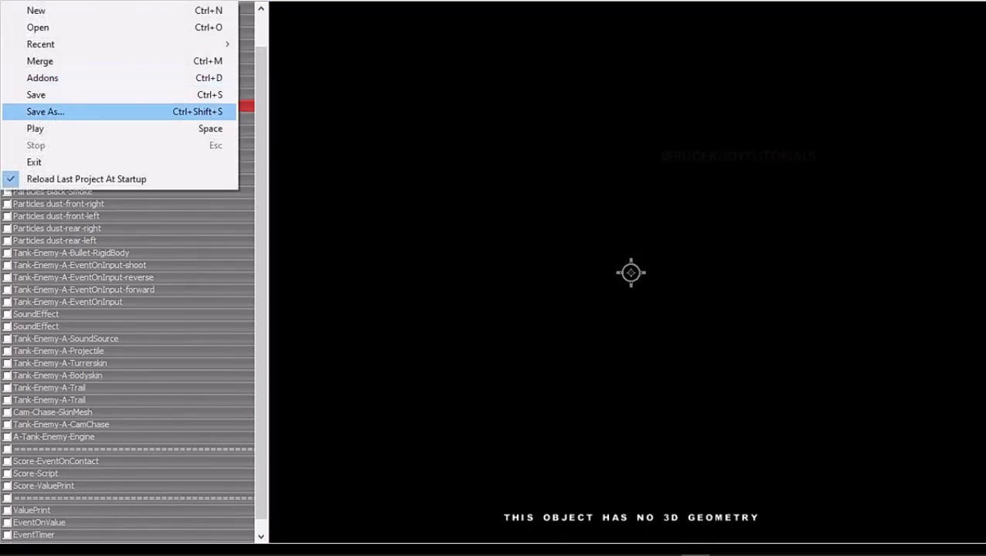
# Start a test run and switch to the zoomed view with the crosshair on the enemy tank
pyautogui.click(33, 127)
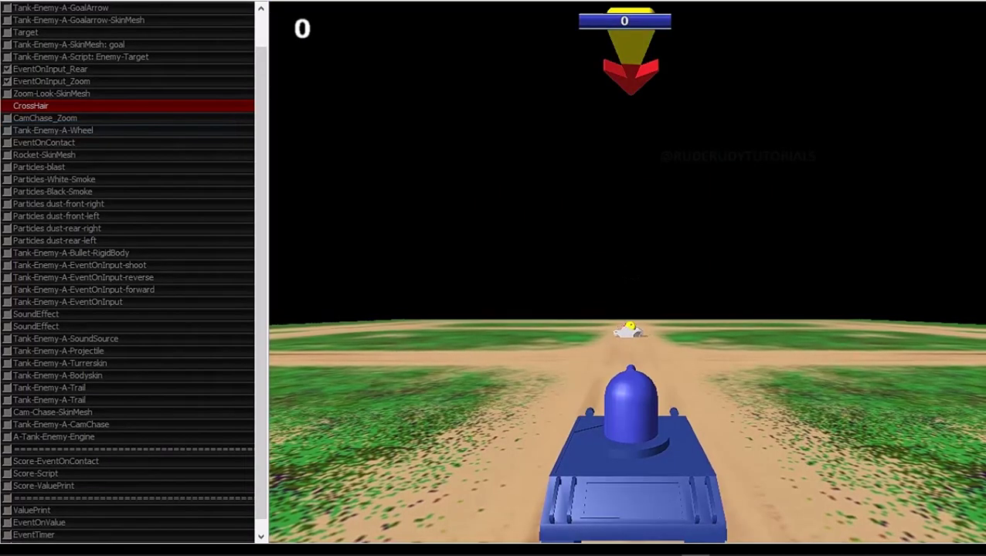
pyautogui.press('z')
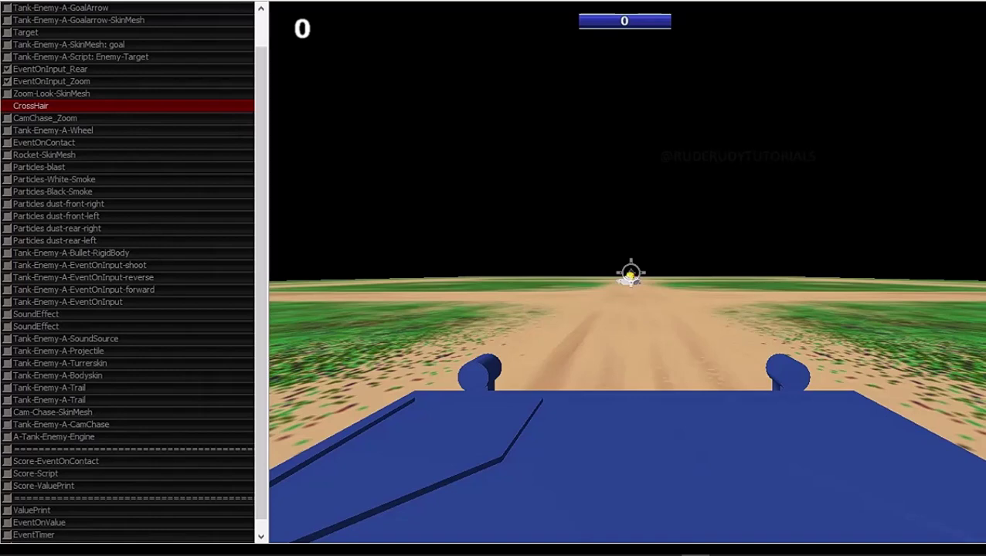